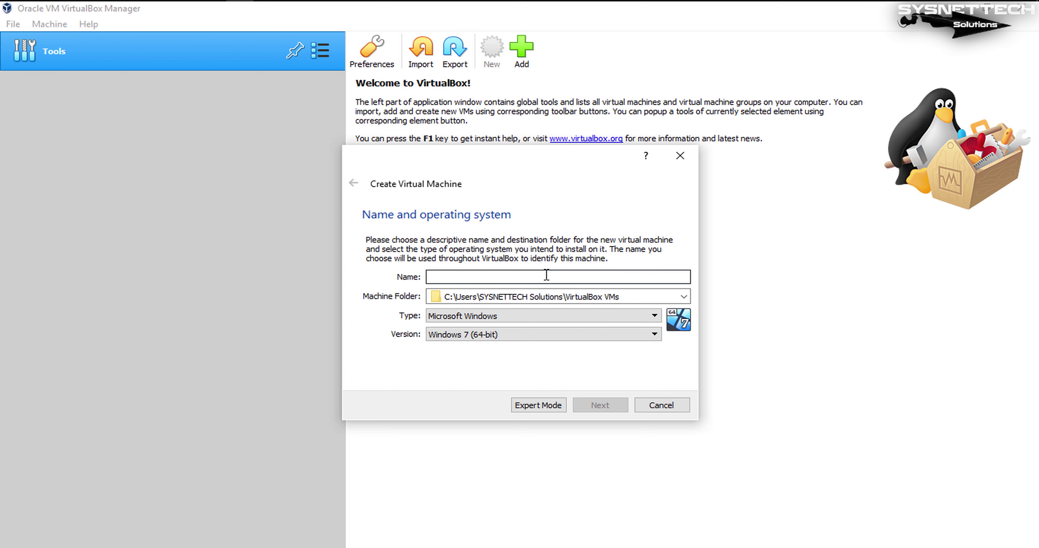
- Name the new virtual machine 'Ubuntu 22.04' (Linux, Ubuntu 64-bit)
type("Ubuntu 22.04")
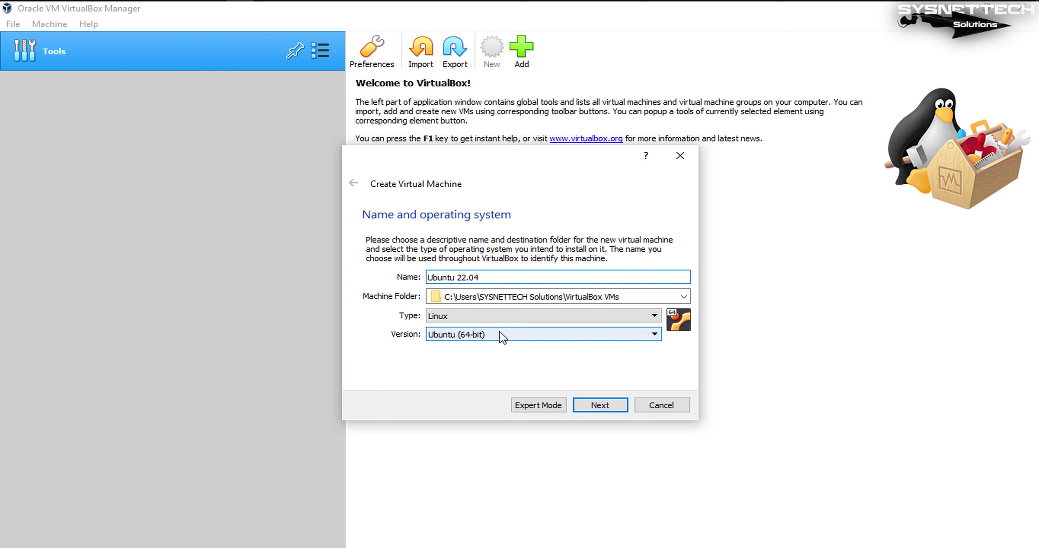
- Raise the virtual machine's memory to 4096 MB
left_click(609, 407)
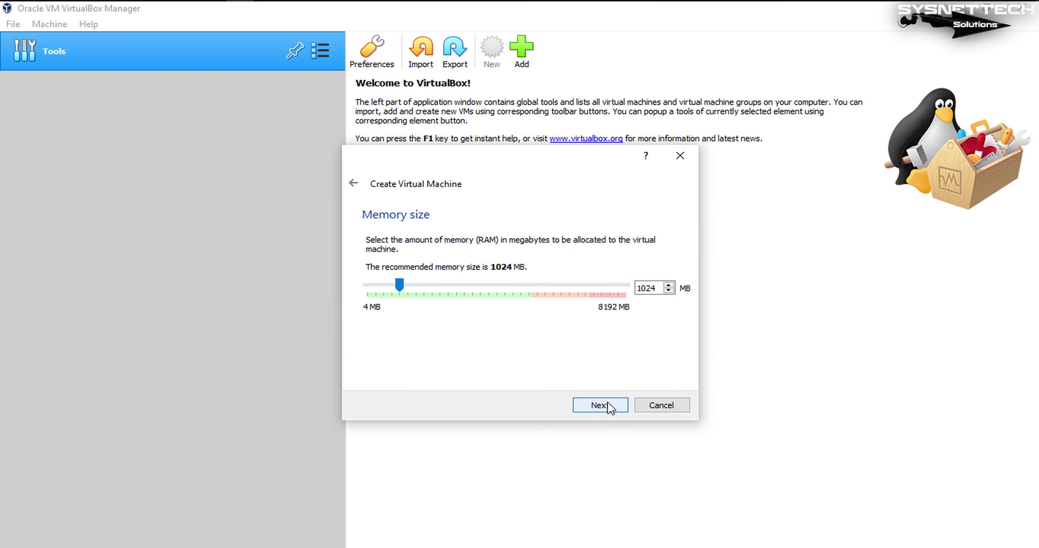
left_click(478, 284)
left_click_drag(475, 280, 504, 286)
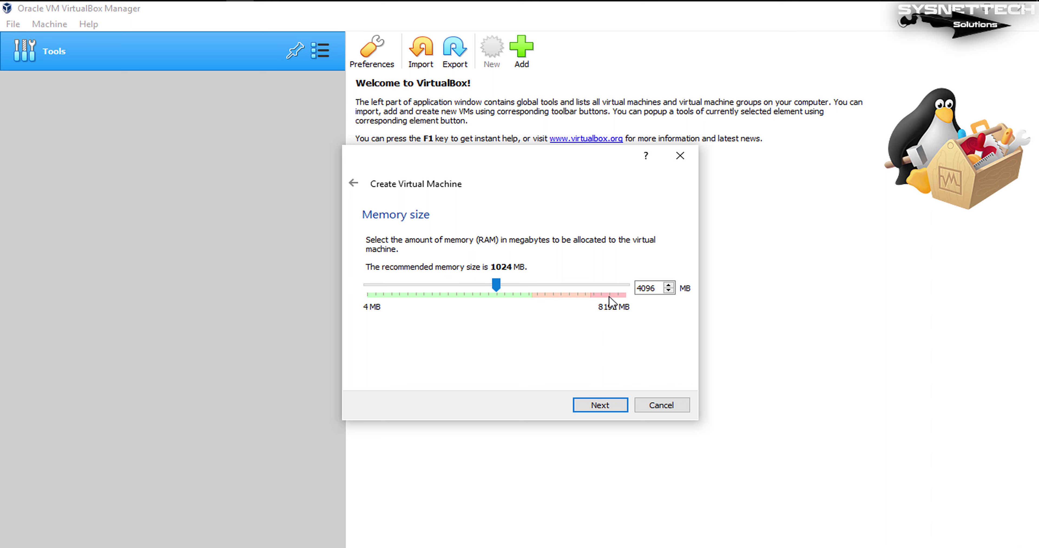
- Add a dynamically allocated 50 GB VDI hard disk and create the VM
left_click(618, 412)
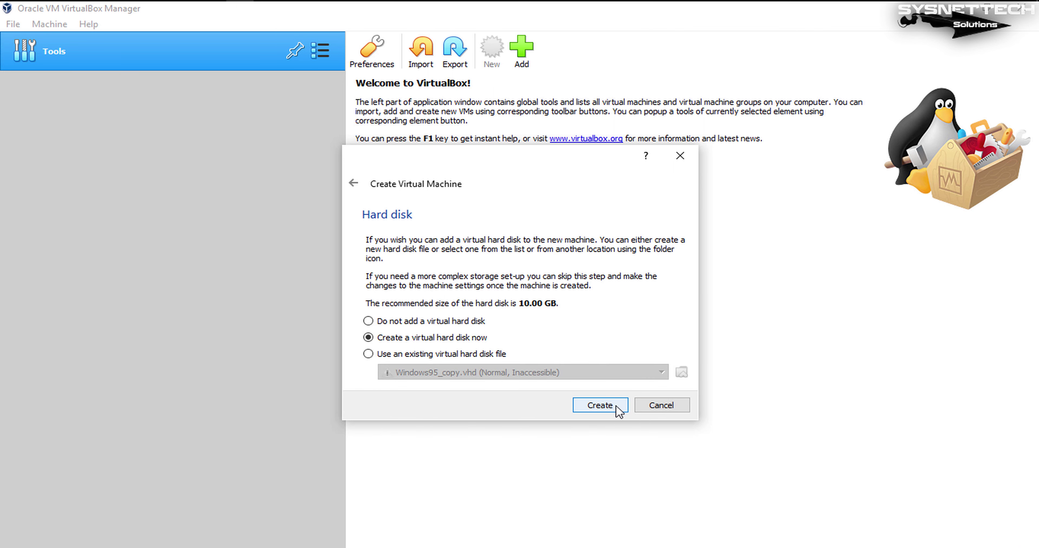
left_click(618, 412)
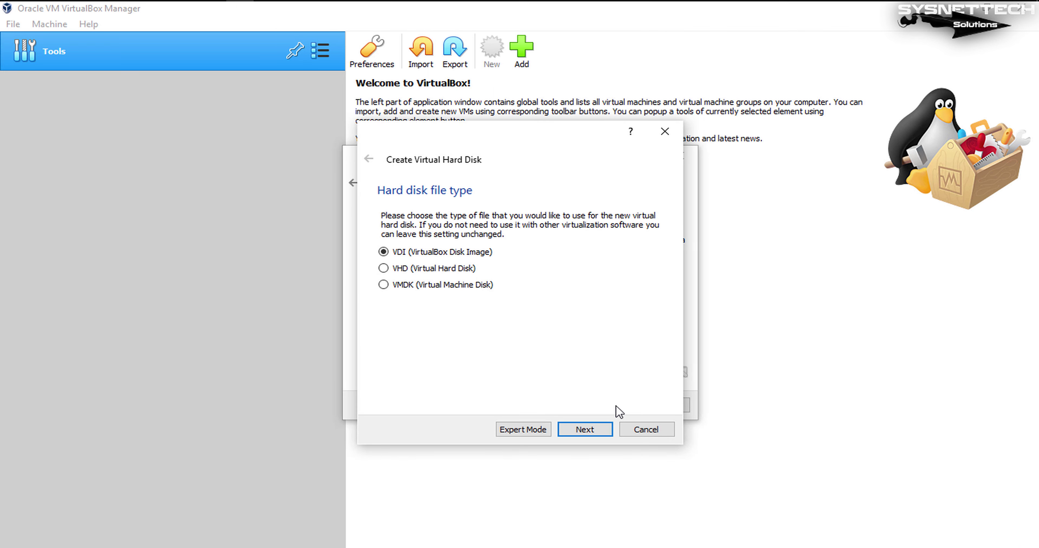
left_click(601, 437)
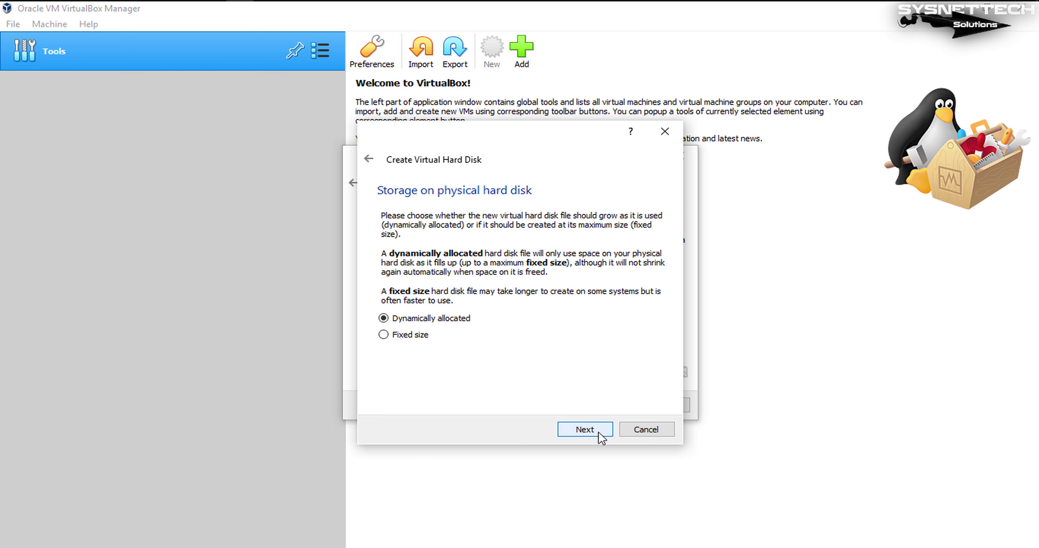
left_click(601, 437)
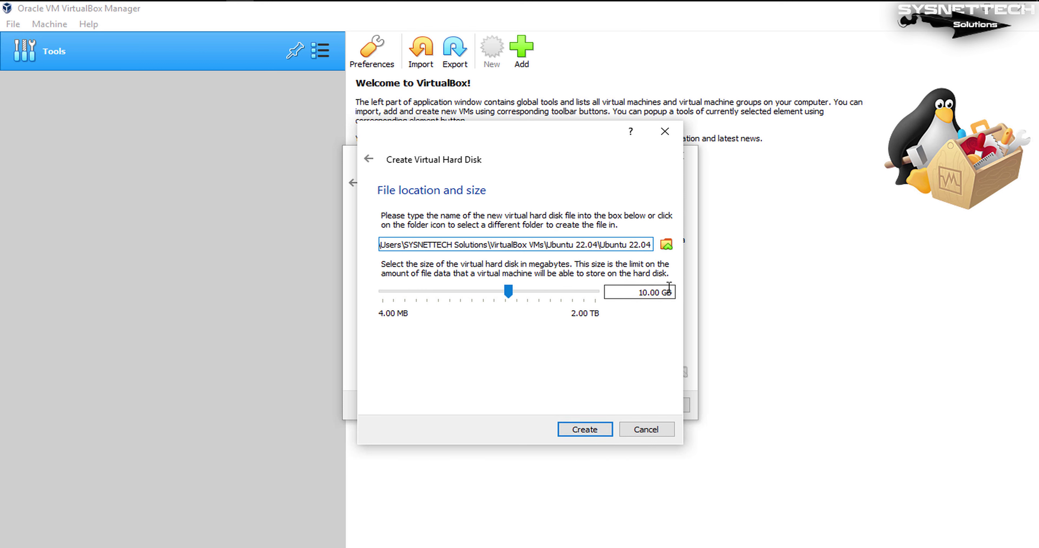
key("Tab")
key("Tab")
key("Tab")
type("50")
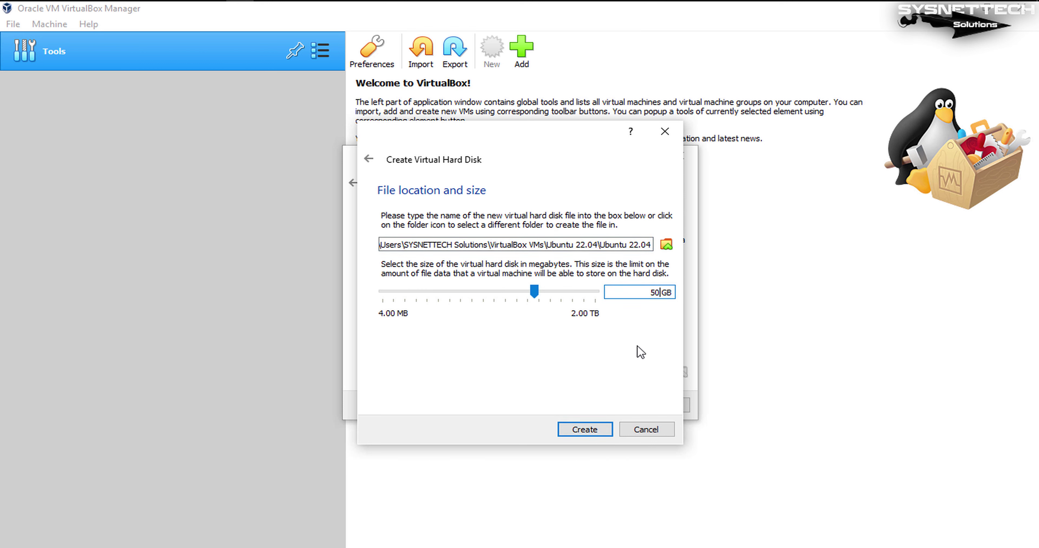
left_click(600, 434)
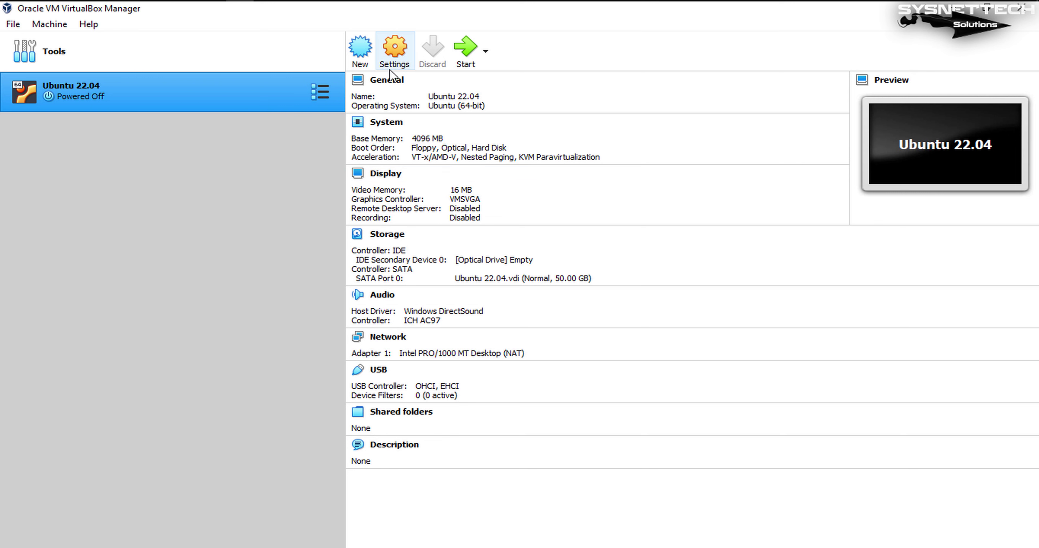
- Make the shared clipboard and drag'n'drop Bidirectional in the VM's General settings
left_click(393, 60)
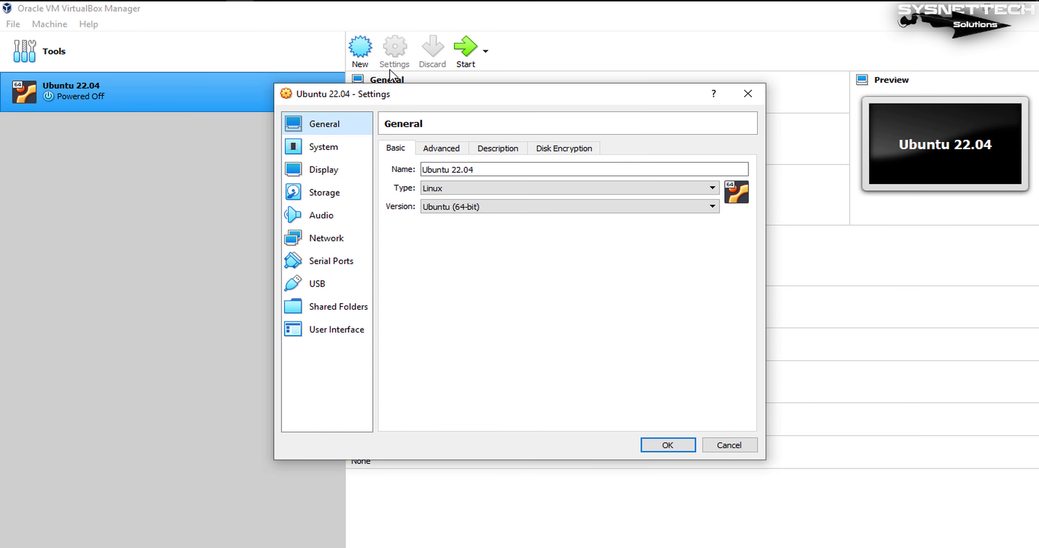
left_click(443, 150)
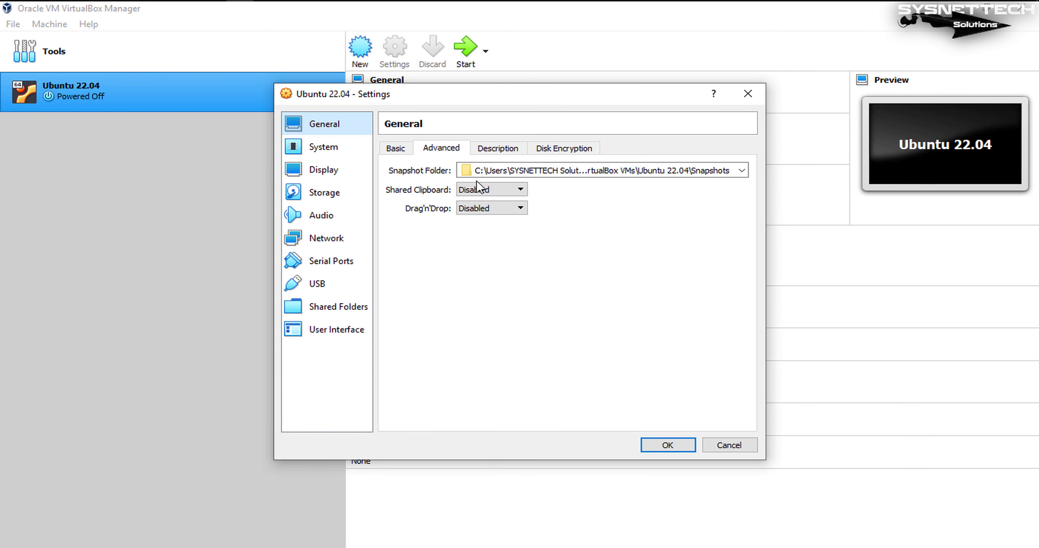
left_click(488, 189)
left_click(490, 229)
left_click(505, 209)
left_click(501, 248)
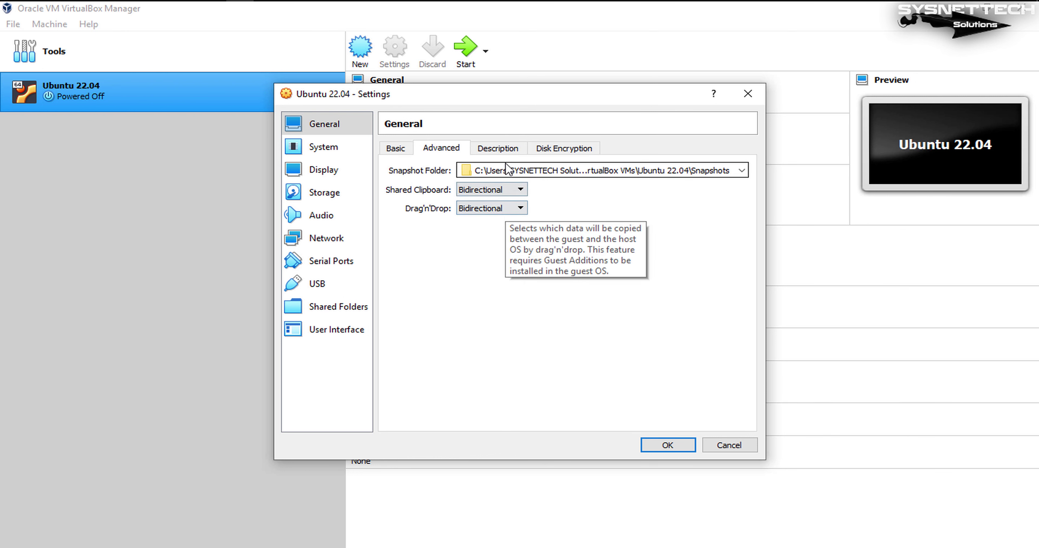
left_click(505, 154)
left_click(567, 148)
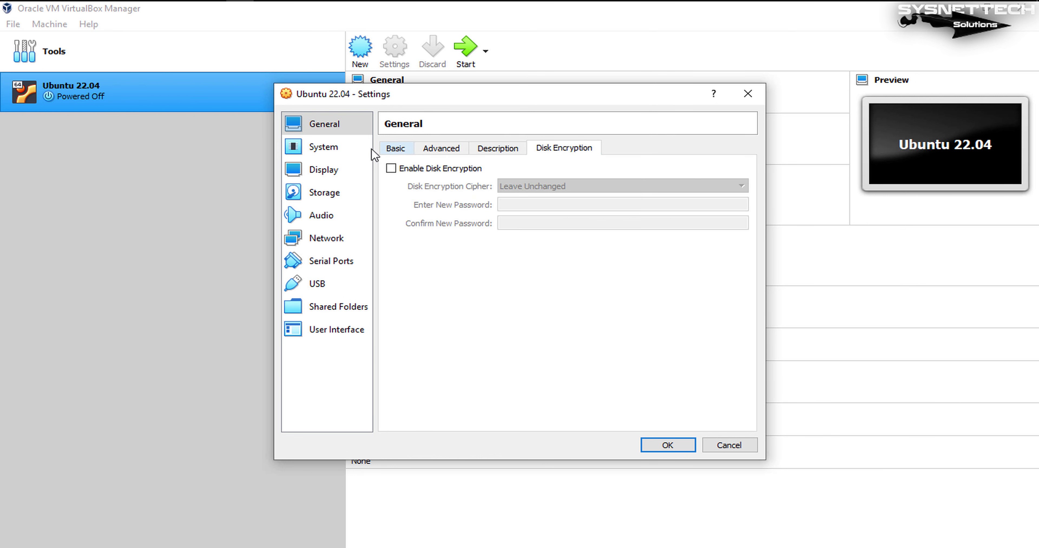
- Move Floppy down the boot order and give the VM 4 processors
left_click(338, 152)
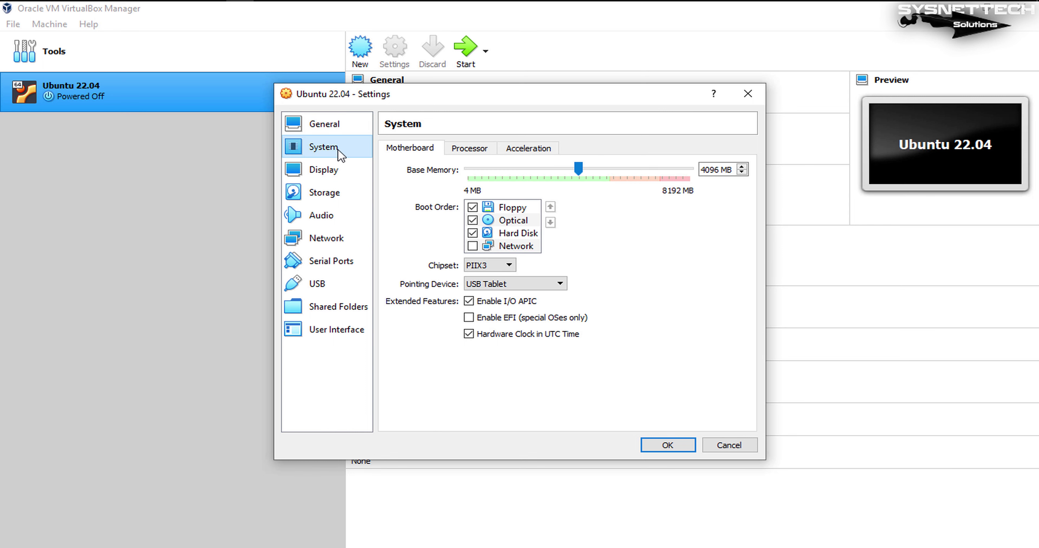
left_click(472, 207)
left_click(551, 222)
left_click(551, 222)
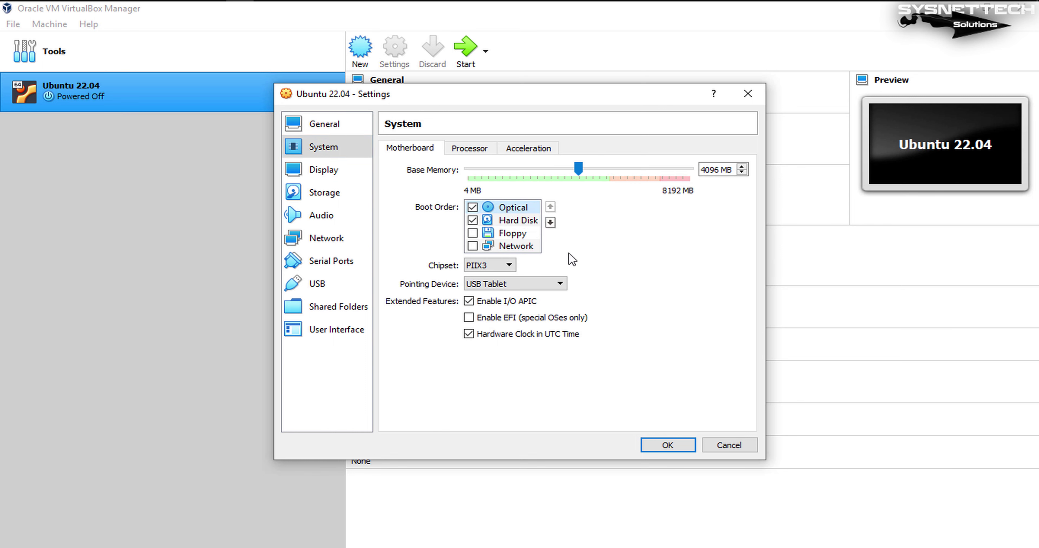
left_click(480, 150)
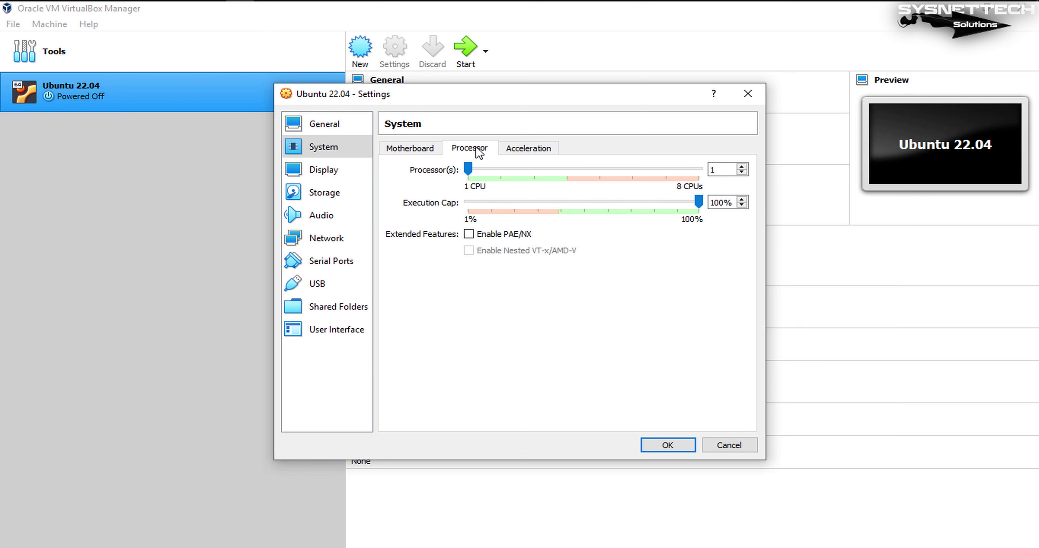
left_click(567, 170)
left_click(545, 154)
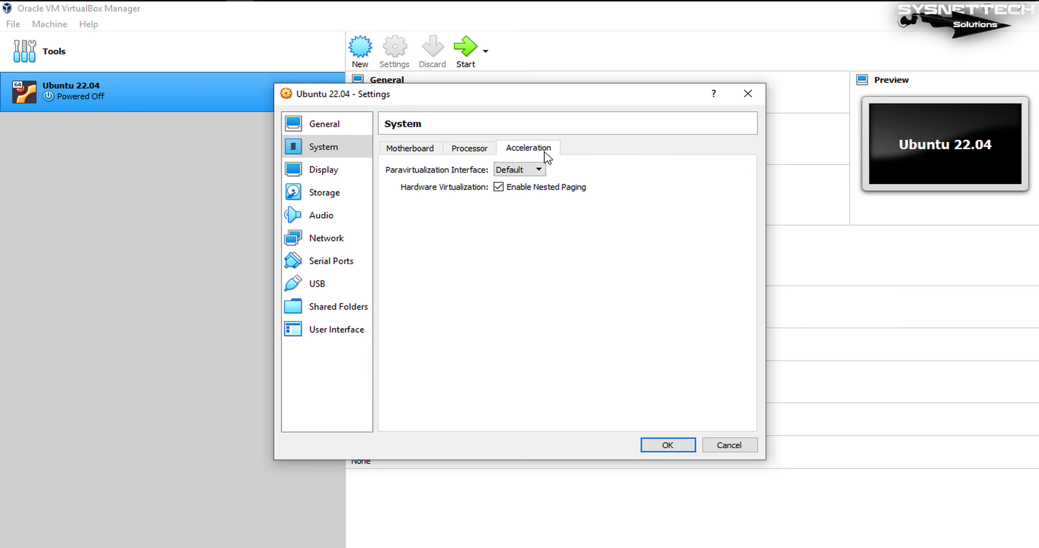
- Enable 3D acceleration and raise video memory to 128 MB
left_click(338, 170)
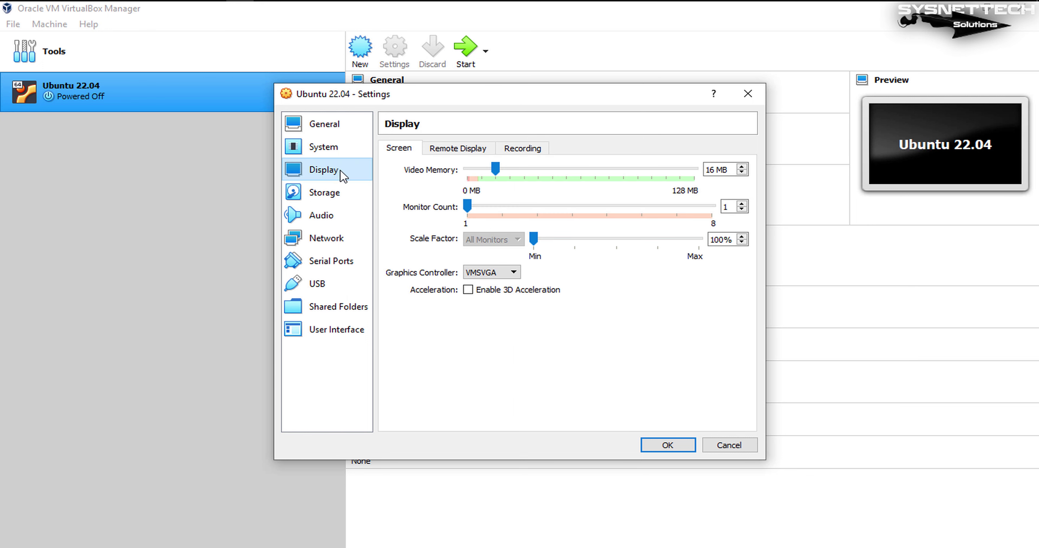
left_click(469, 290)
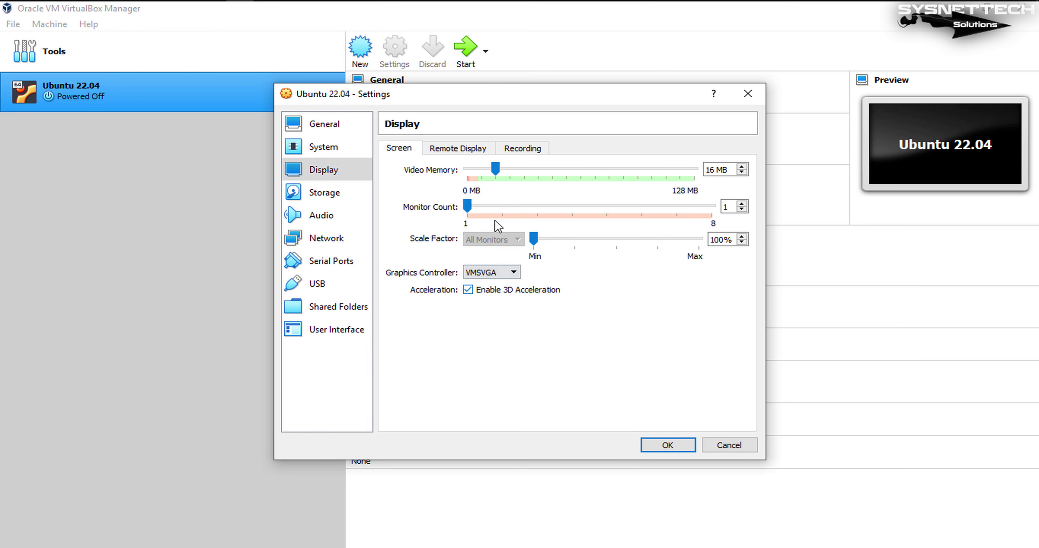
left_click_drag(495, 170, 693, 171)
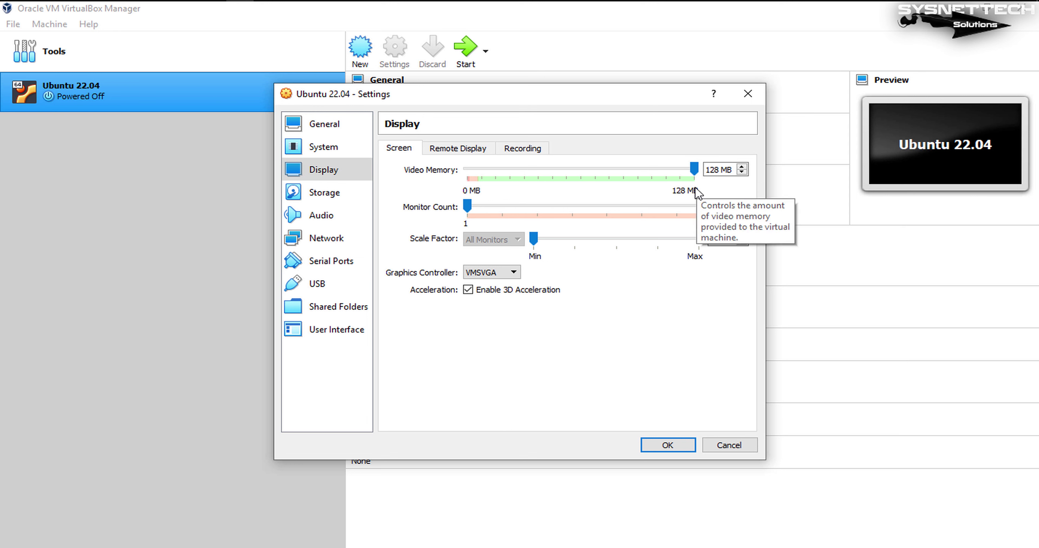
left_click(455, 148)
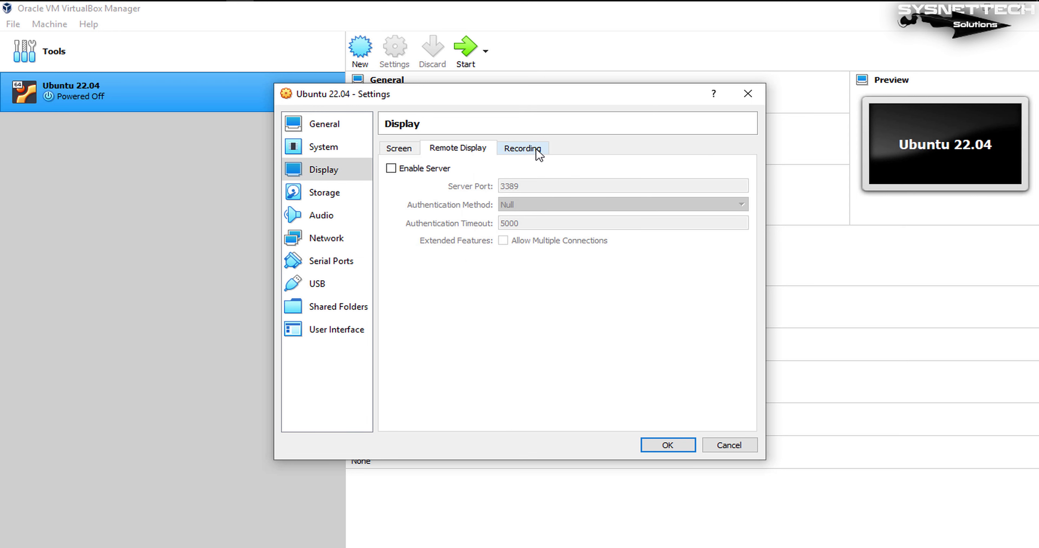
left_click(537, 150)
left_click(320, 192)
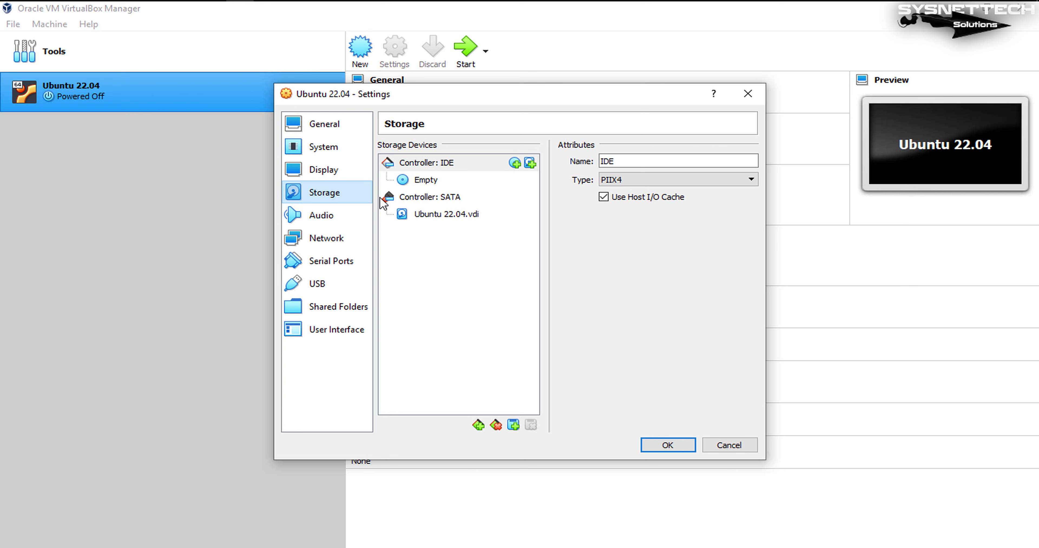
- Remove the IDE controller, enable host I/O cache, and add an empty SATA optical drive
left_click(452, 169)
left_click(495, 426)
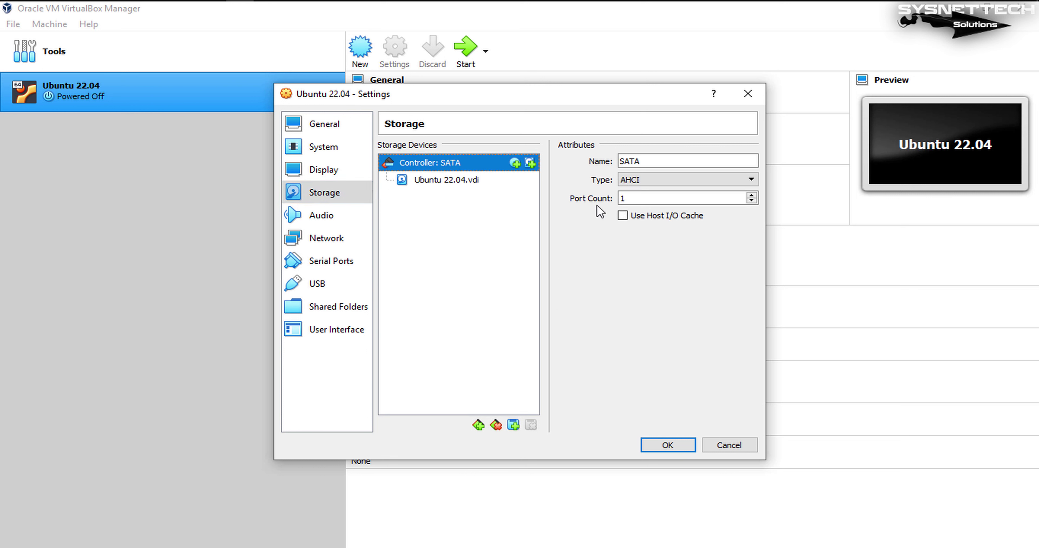
left_click(623, 216)
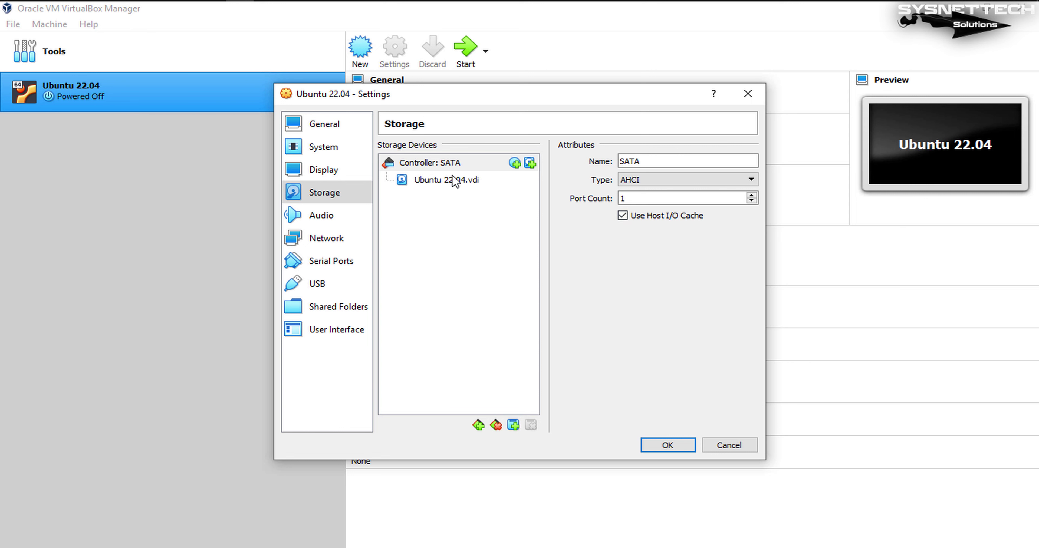
left_click(454, 182)
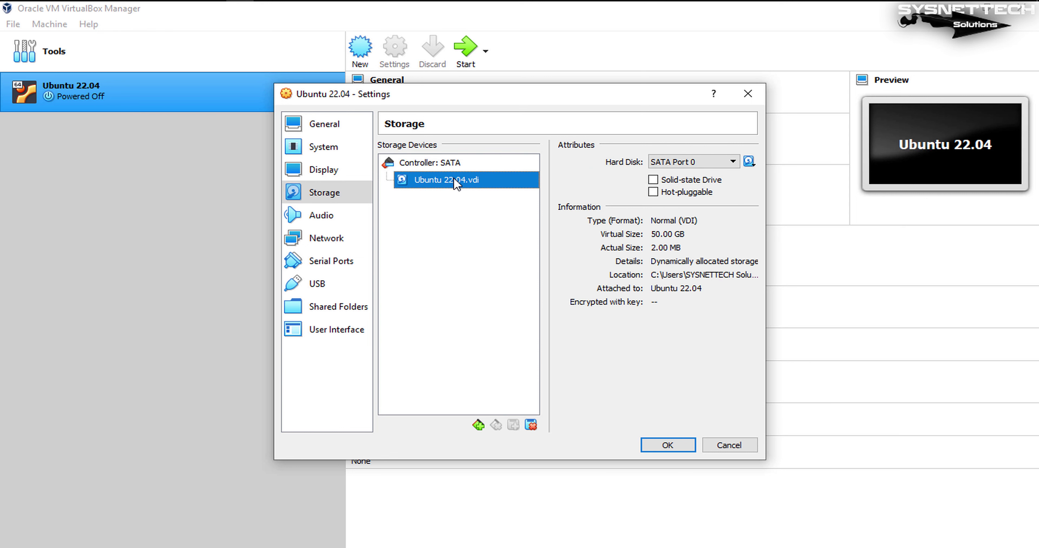
left_click(460, 163)
left_click(516, 164)
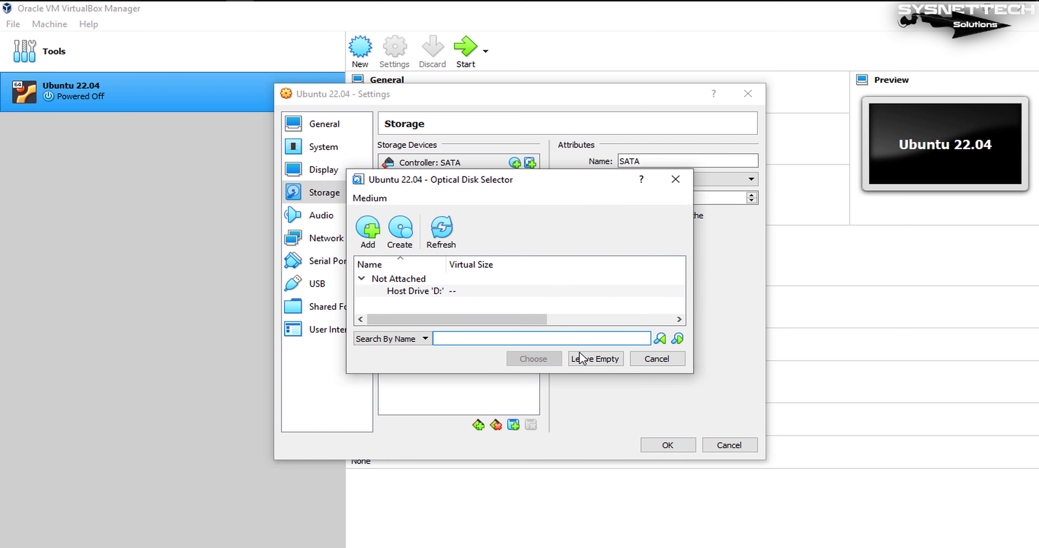
left_click(600, 359)
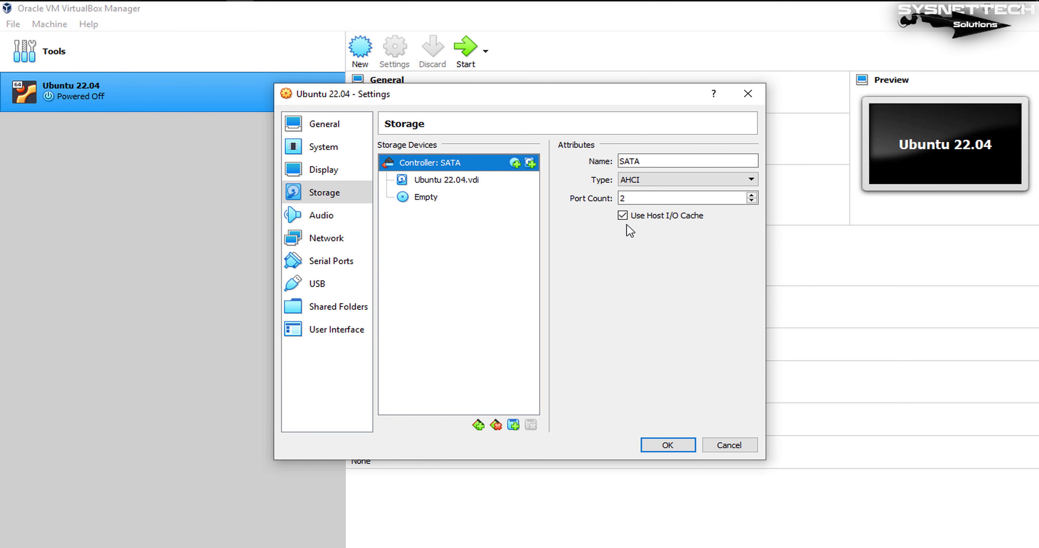
- Attach ubuntu-22.04-desktop-amd64.iso to the new optical drive
left_click(471, 186)
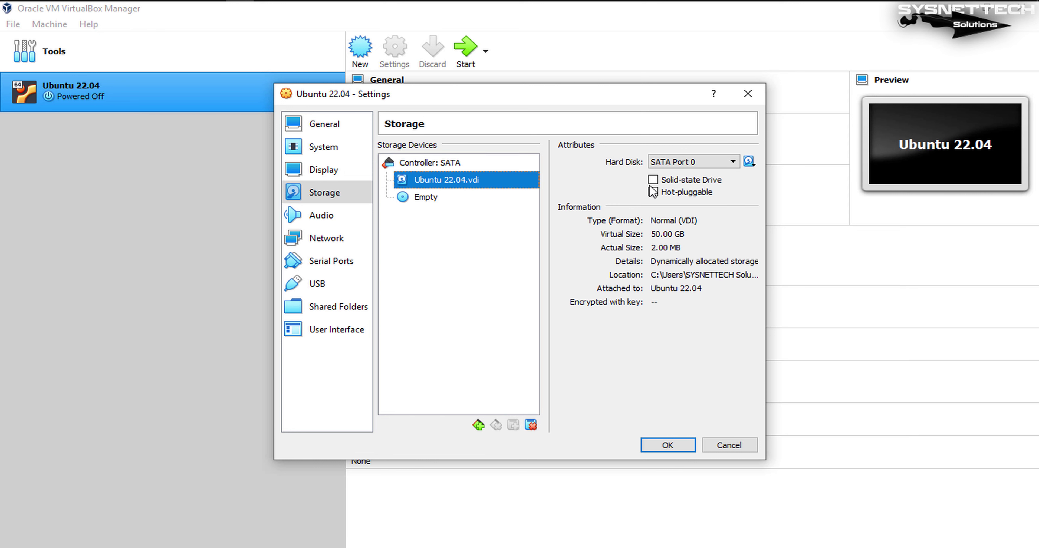
left_click(469, 197)
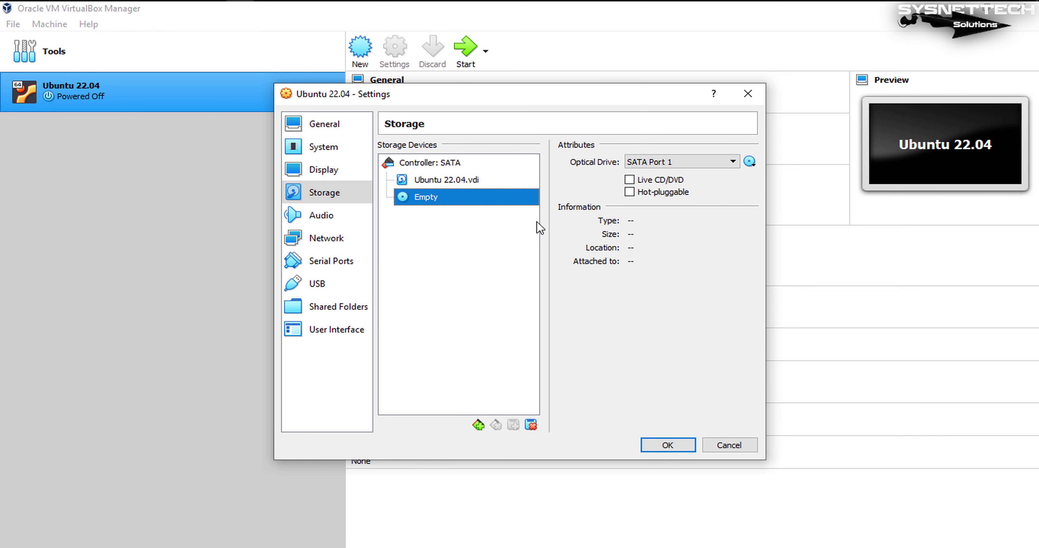
left_click(751, 162)
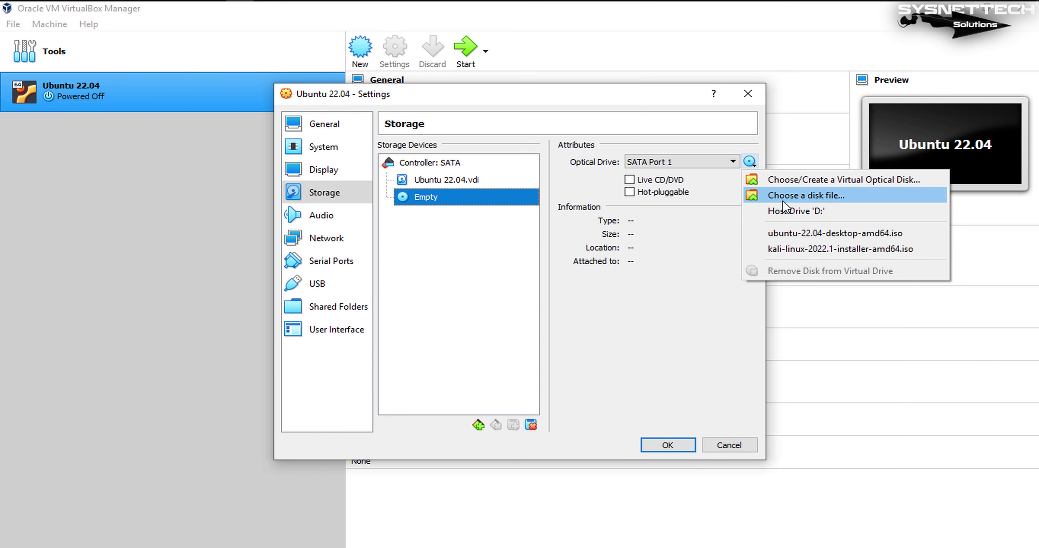
left_click(782, 197)
left_click(533, 219)
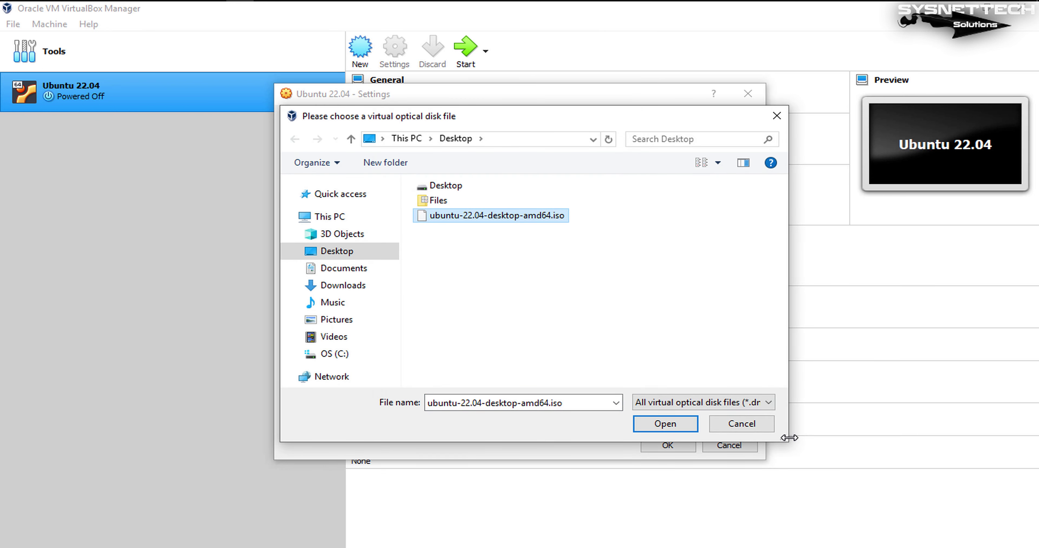
left_click(665, 423)
- Switch USB to the 3.0 controller, save the settings, and start the VM
left_click(326, 238)
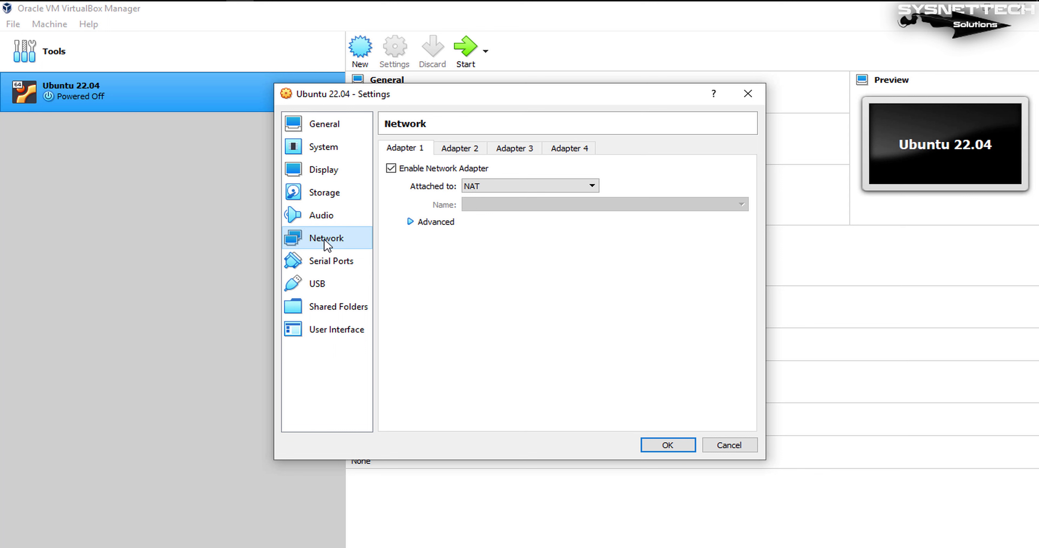
left_click(327, 261)
left_click(319, 284)
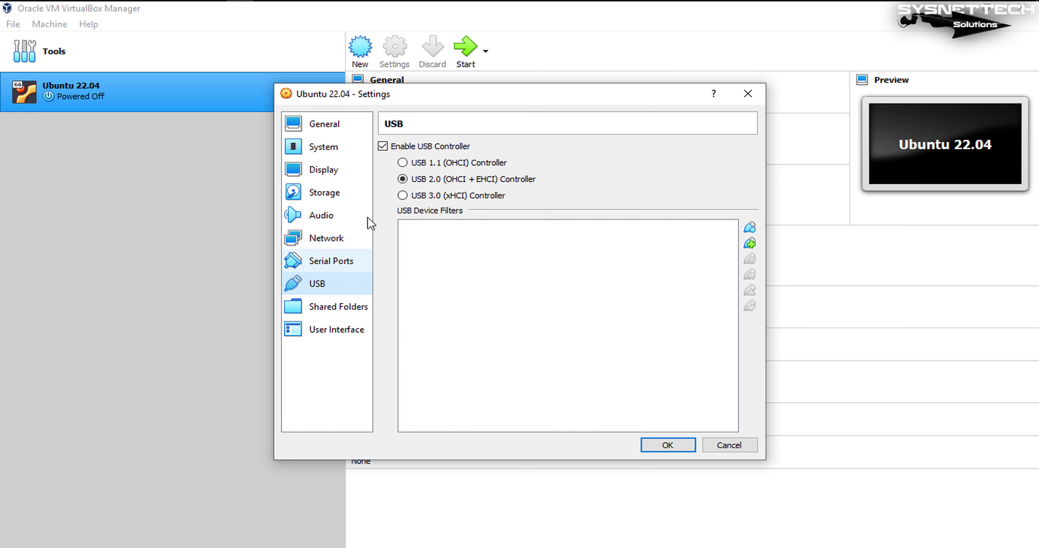
left_click(402, 197)
left_click(339, 309)
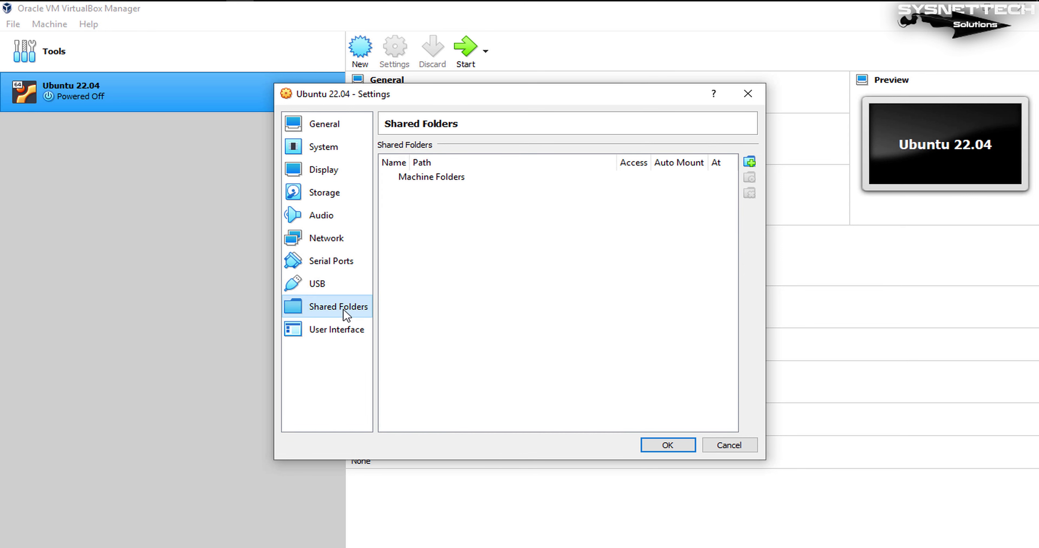
left_click(338, 331)
left_click(667, 446)
left_click(466, 47)
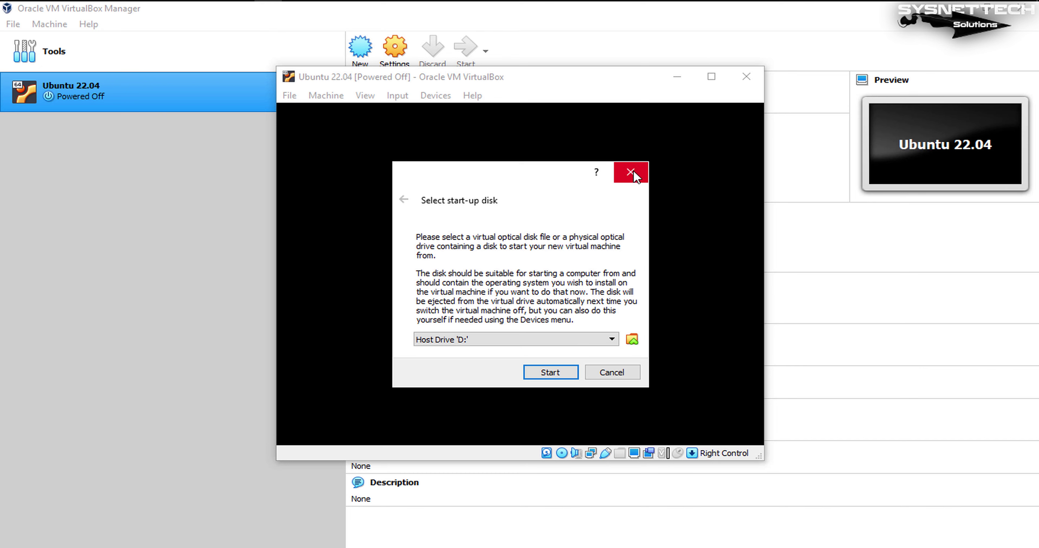
- Dismiss the start-up disk prompt and let the VM boot to the GRUB menu
left_click(633, 171)
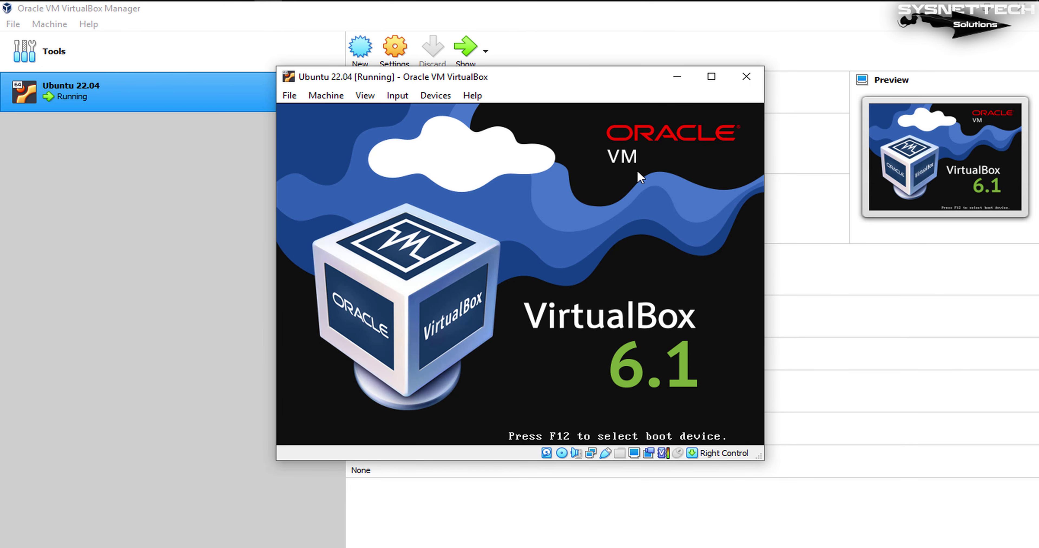
left_click_drag(670, 79, 640, 89)
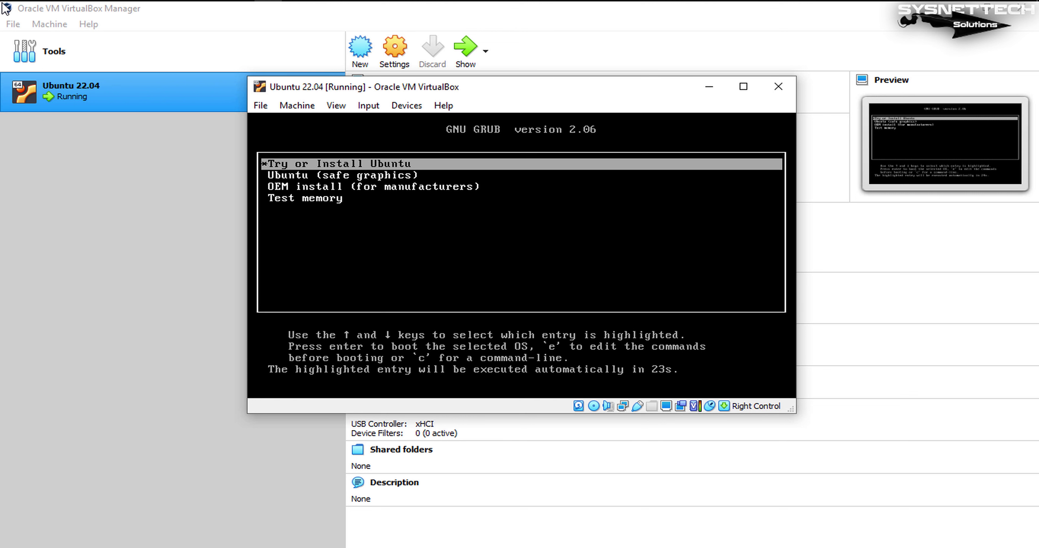
- Boot 'Try or Install Ubuntu' from GRUB and wait for the installer's Welcome page
key("Return")
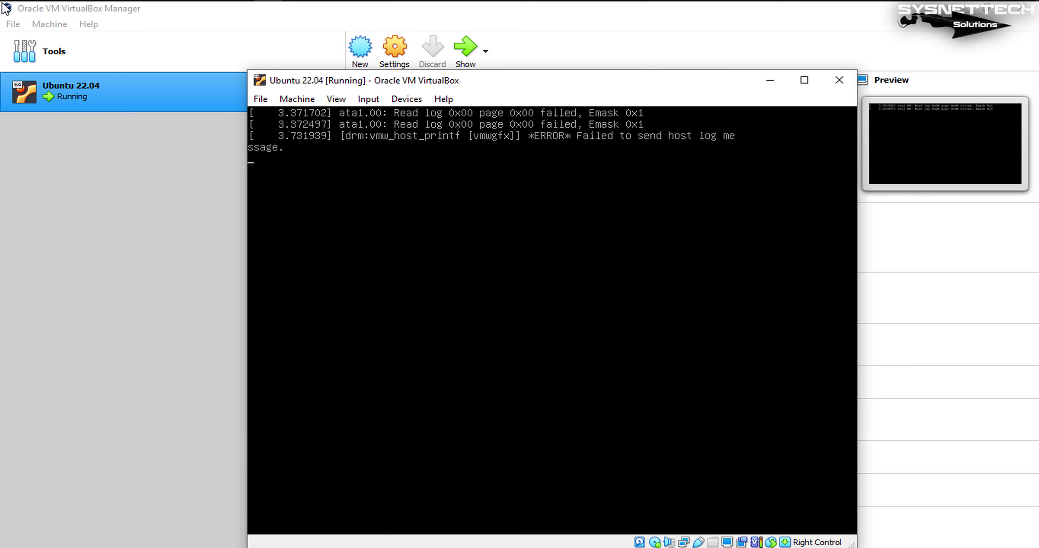
left_click_drag(583, 84, 560, 48)
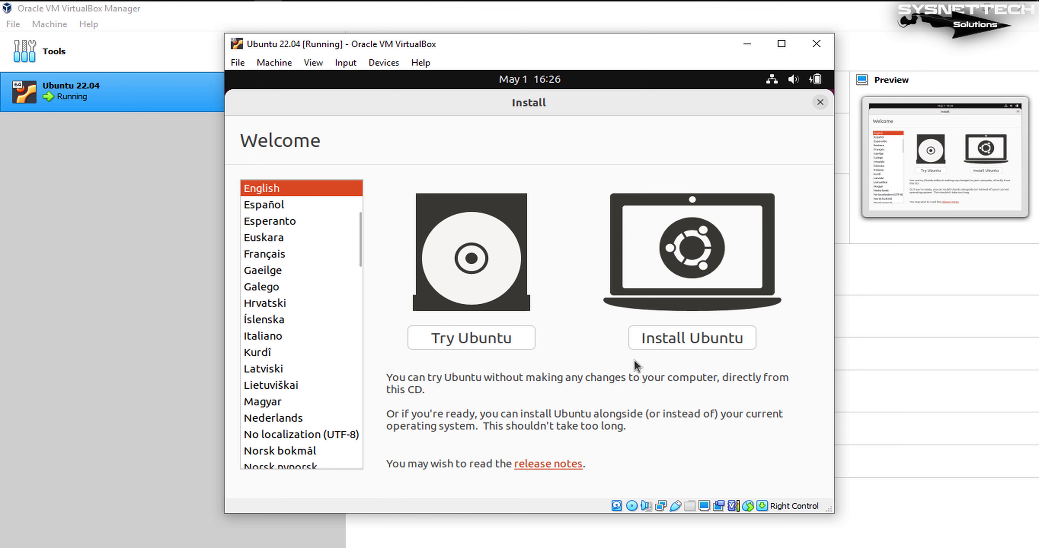
- Choose Install Ubuntu and maximize the installer window inside the VM
left_click(692, 342)
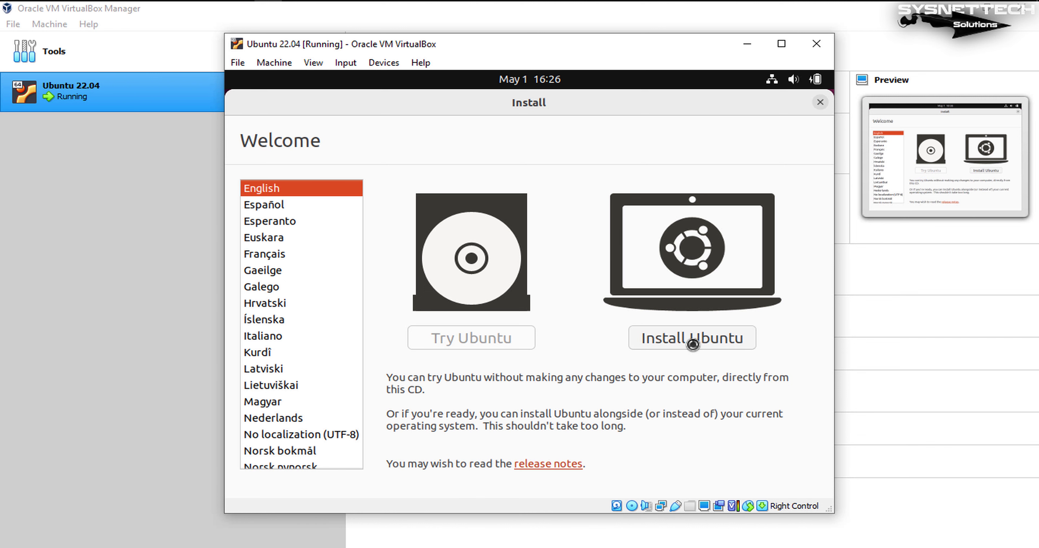
left_click(692, 345)
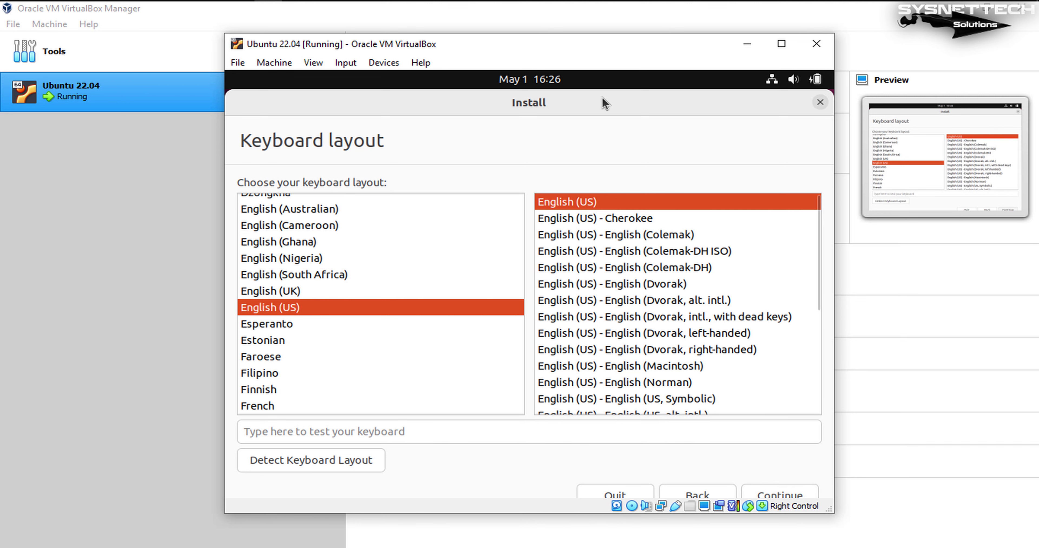
left_click_drag(603, 100, 610, 113)
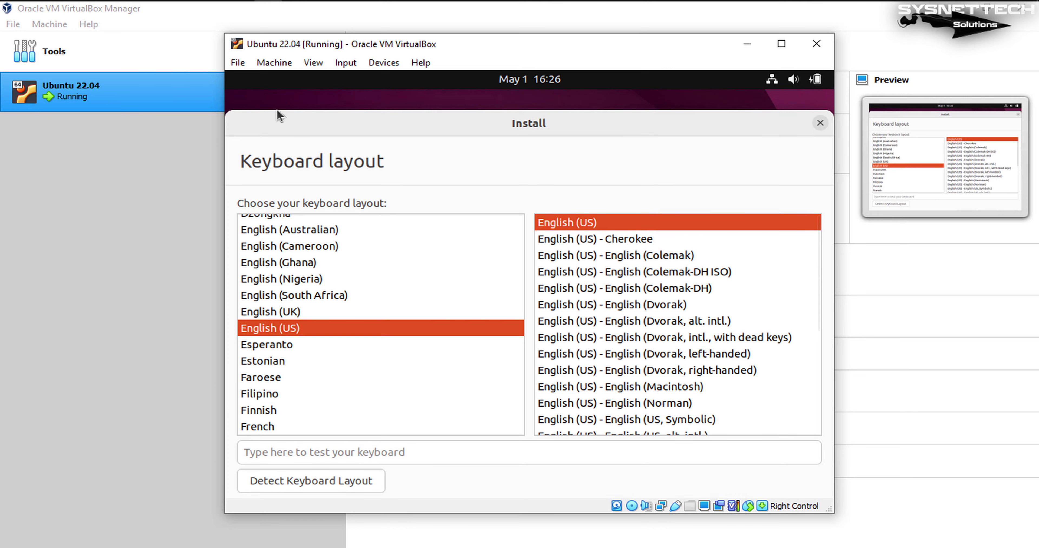
left_click_drag(269, 121, 277, 118)
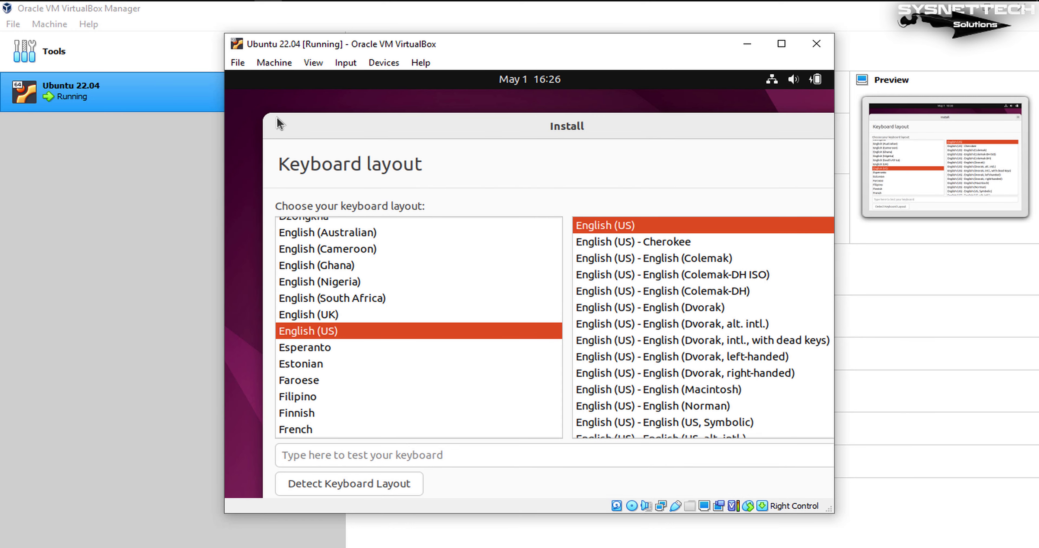
double_click(267, 117)
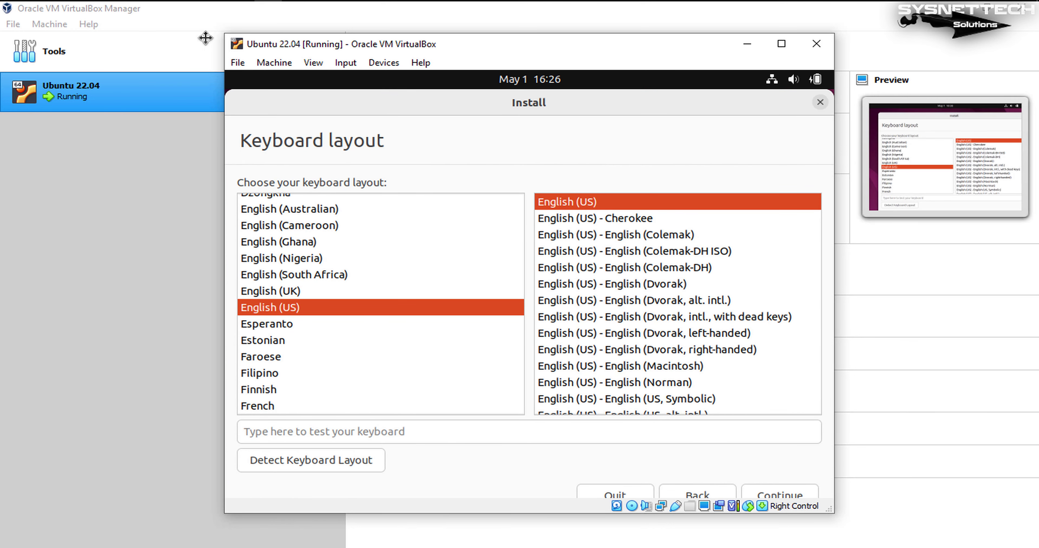
- Keep the English (US) keyboard and include third-party drivers and media formats
left_click(774, 490)
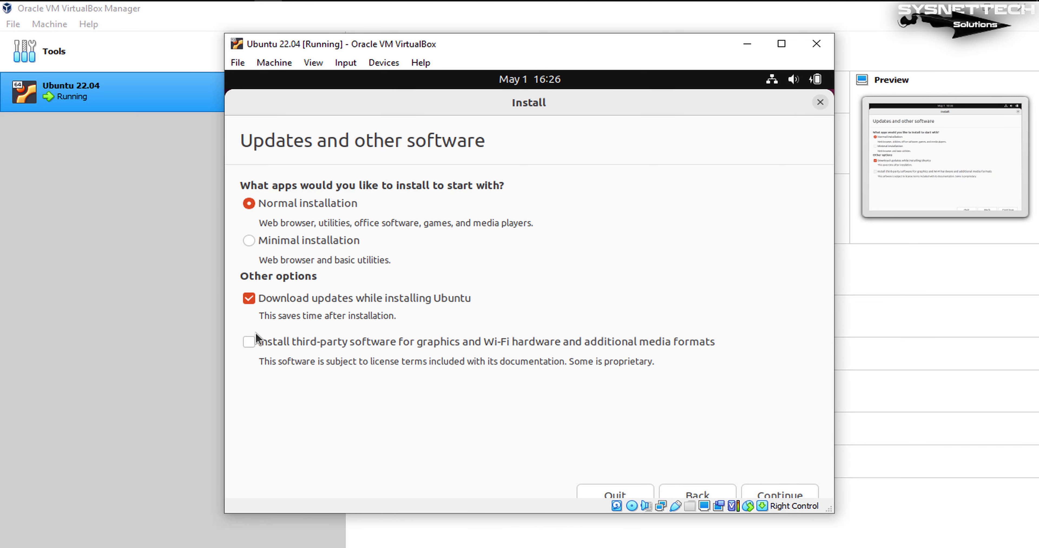
left_click(249, 342)
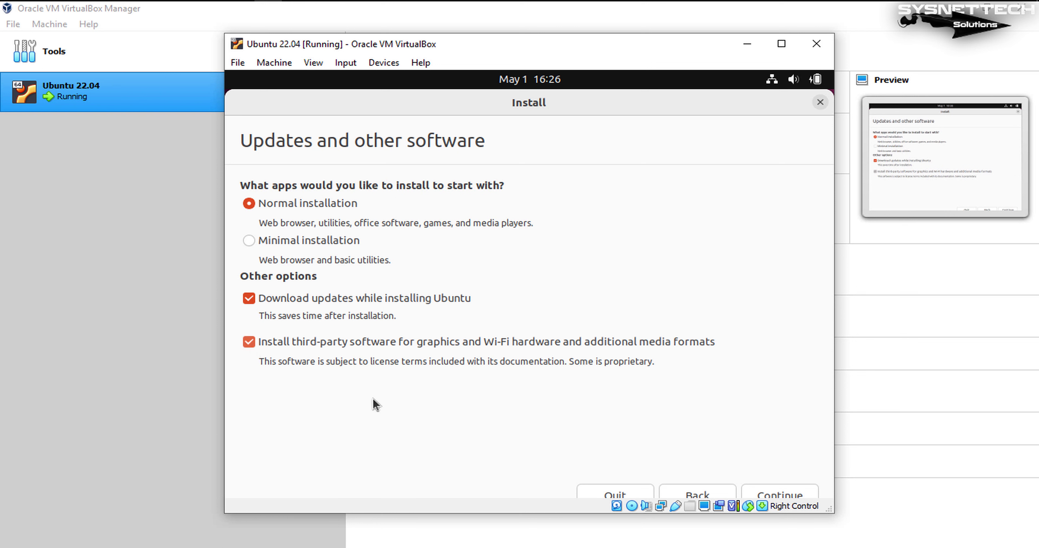
left_click(771, 492)
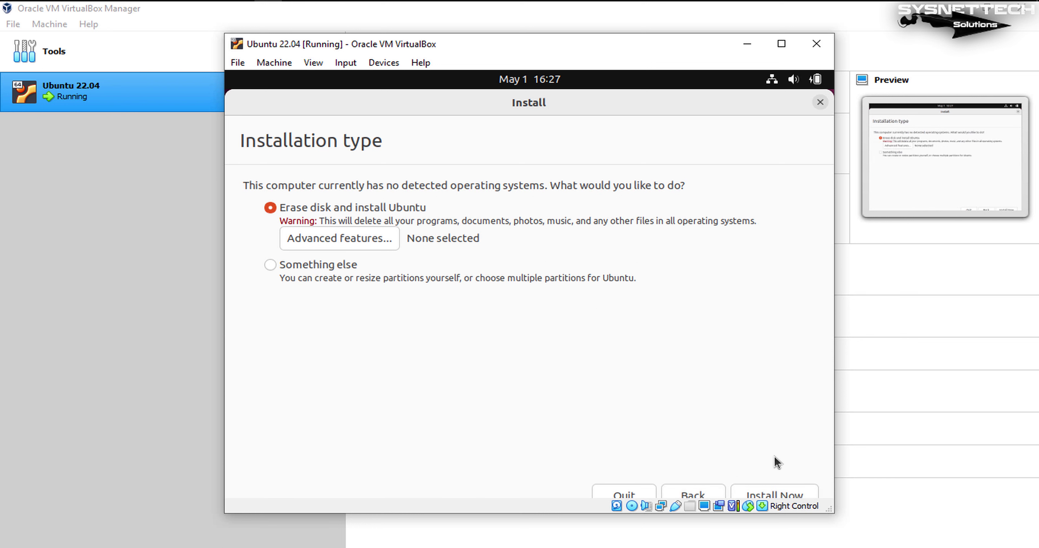
- Erase the disk to install Ubuntu and set the time zone to New York
left_click(763, 495)
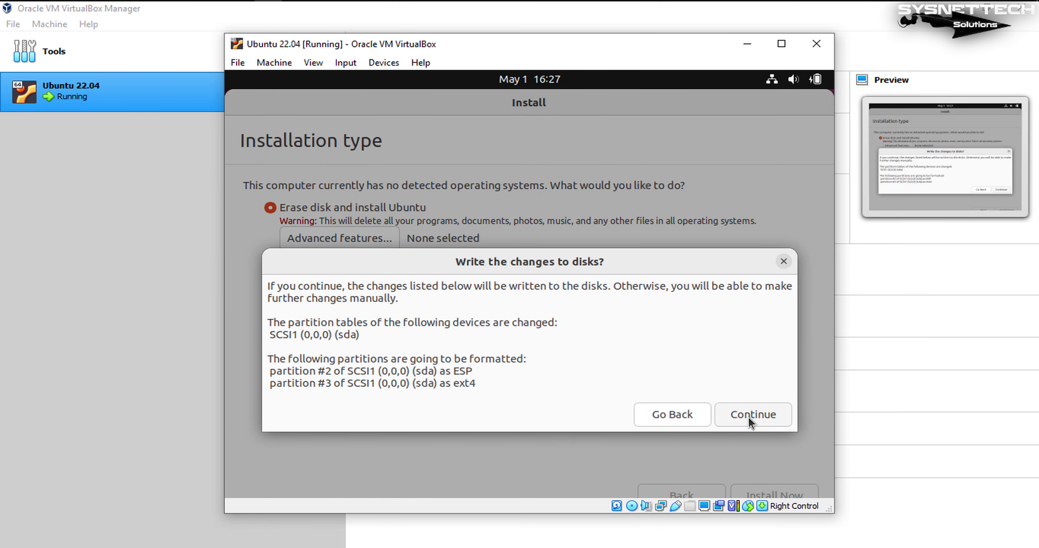
left_click(749, 419)
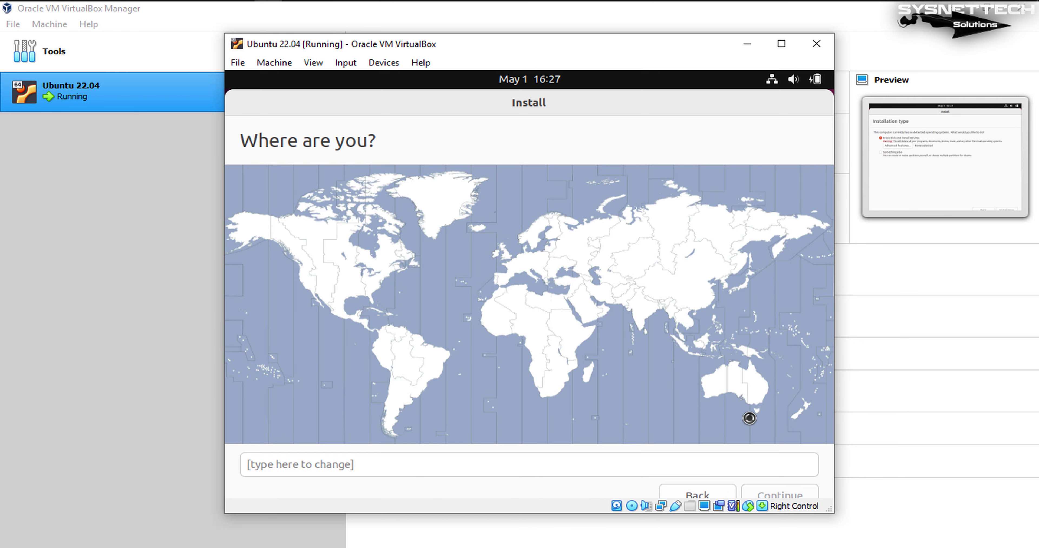
left_click(369, 287)
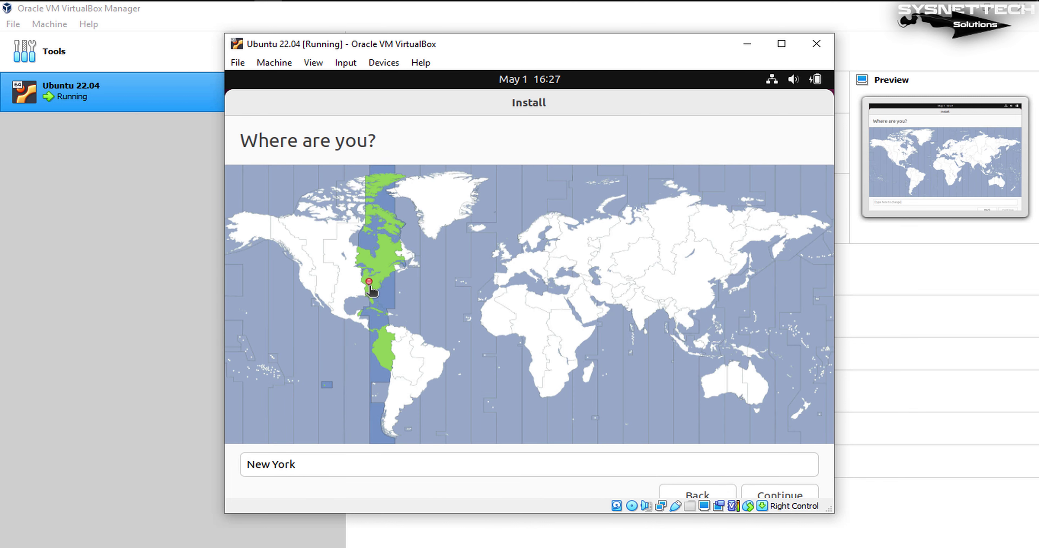
left_click(780, 494)
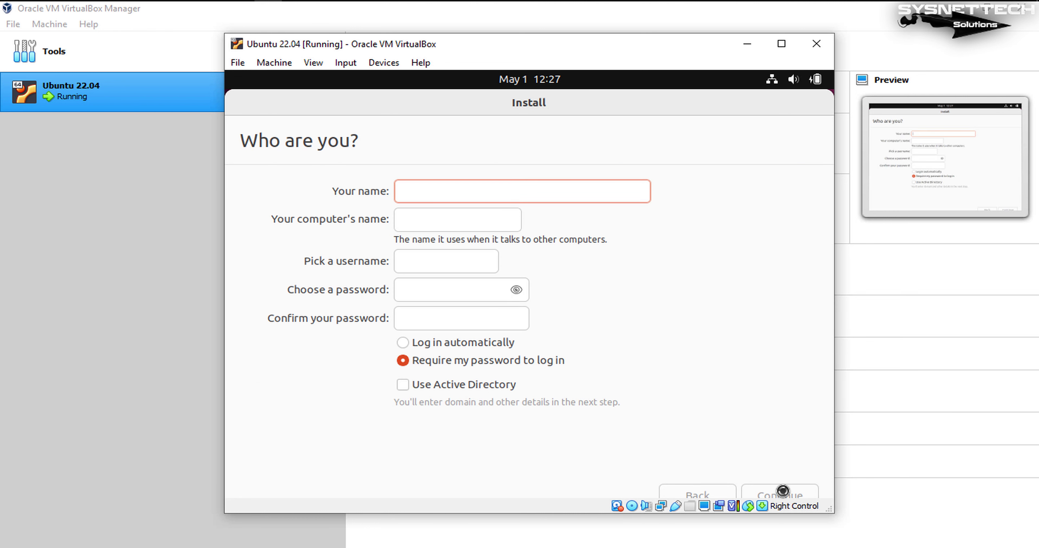
- Enter the name 'ubuntu', shorten the computer name, and set and confirm the account password
type("ubuntu")
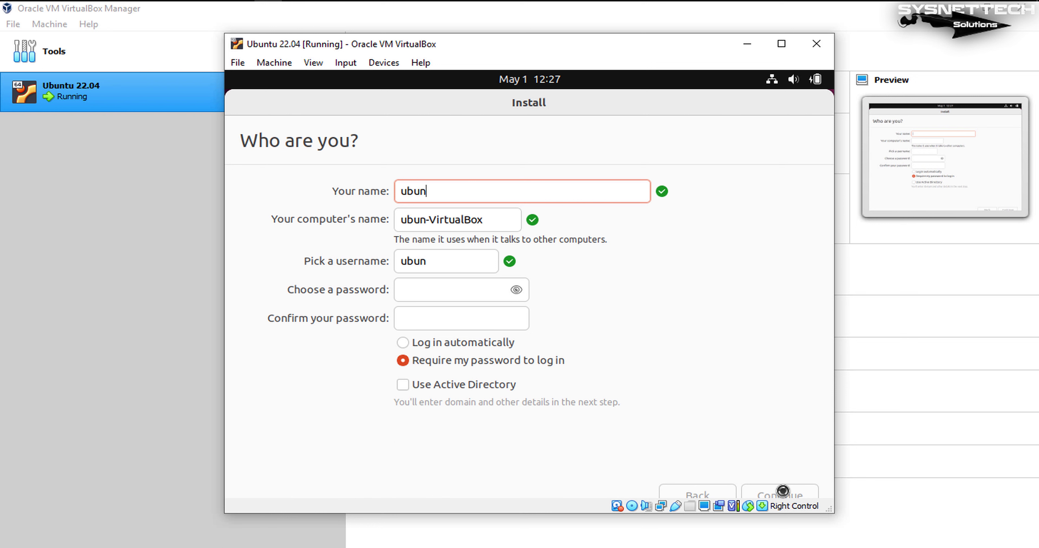
key("Tab")
key("End")
key("BackSpace")
key("BackSpace")
key("BackSpace")
key("BackSpace")
key("BackSpace")
key("BackSpace")
key("BackSpace")
key("BackSpace")
key("BackSpace")
key("BackSpace")
key("BackSpace")
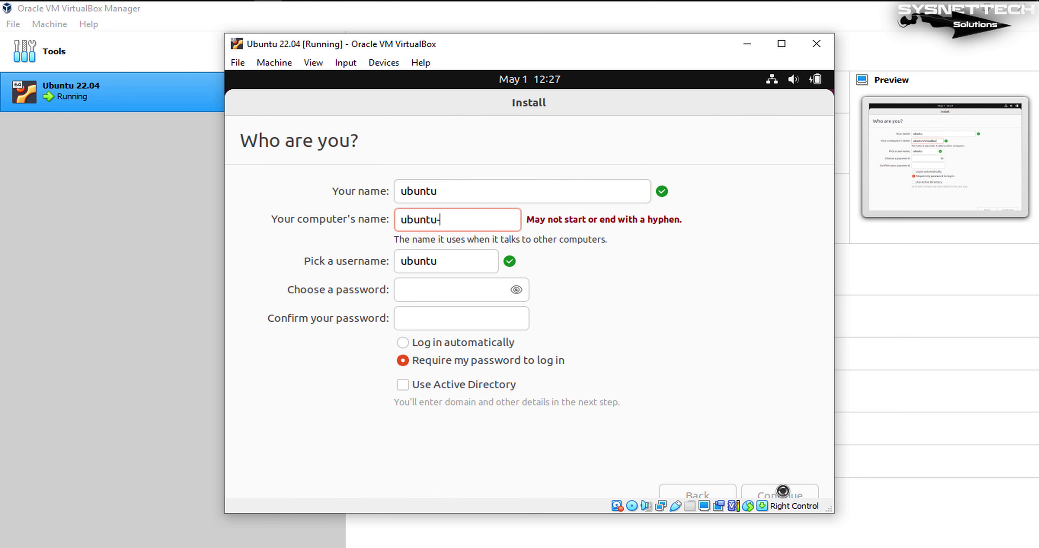
key("Tab")
key("Tab")
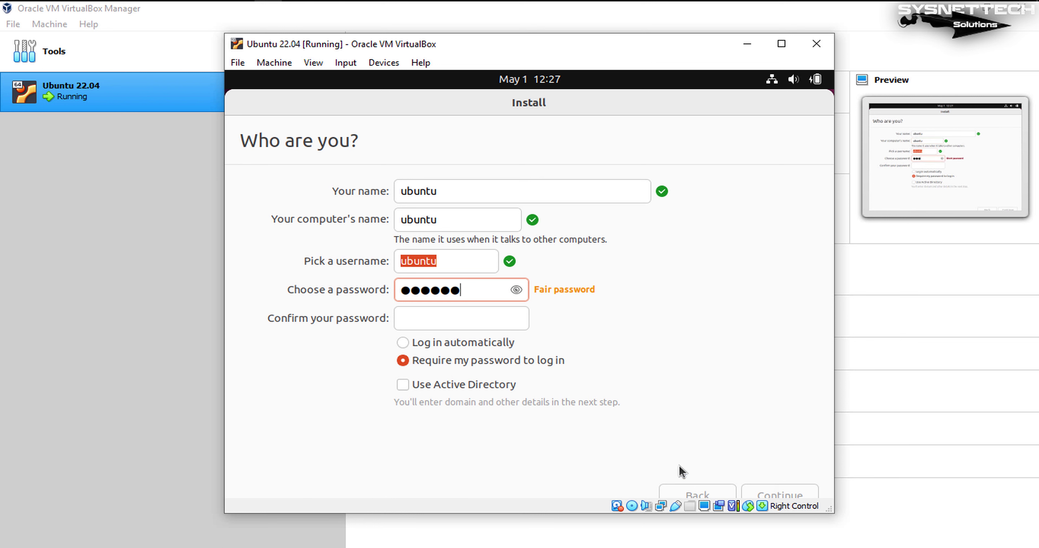
left_click(480, 316)
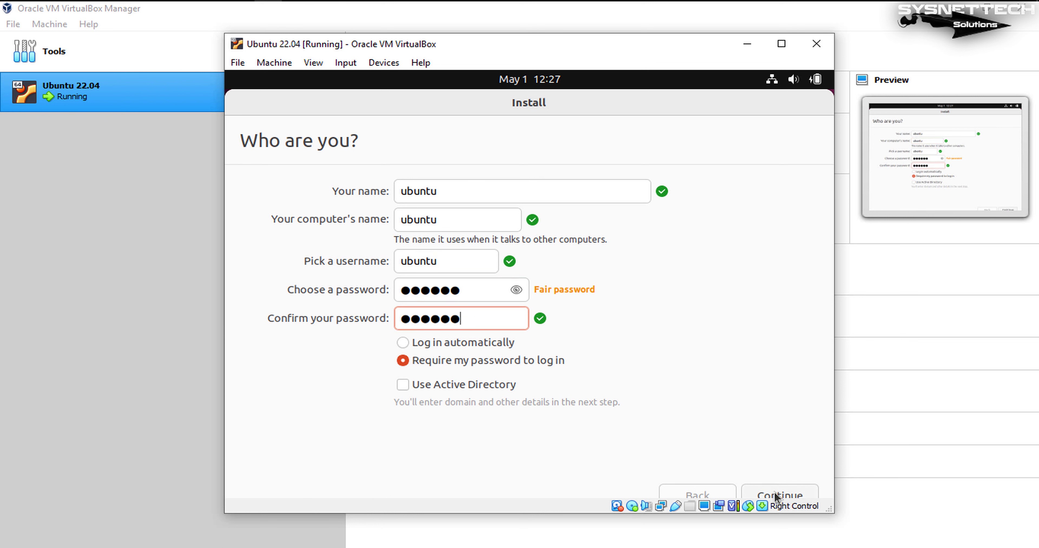
left_click(776, 495)
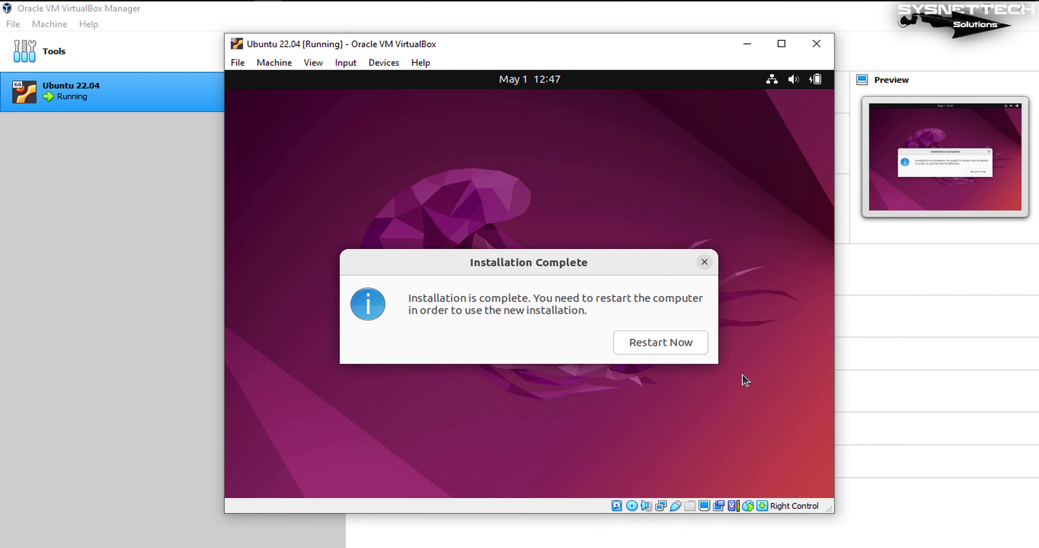
- Restart Now and confirm the installation-medium removal so the VM reboots
left_click(670, 342)
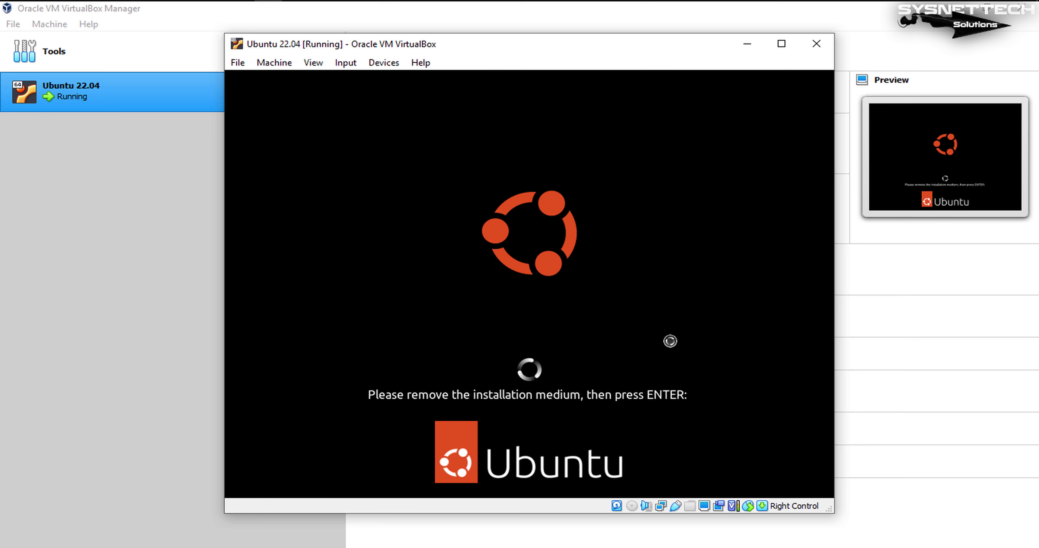
key("Return")
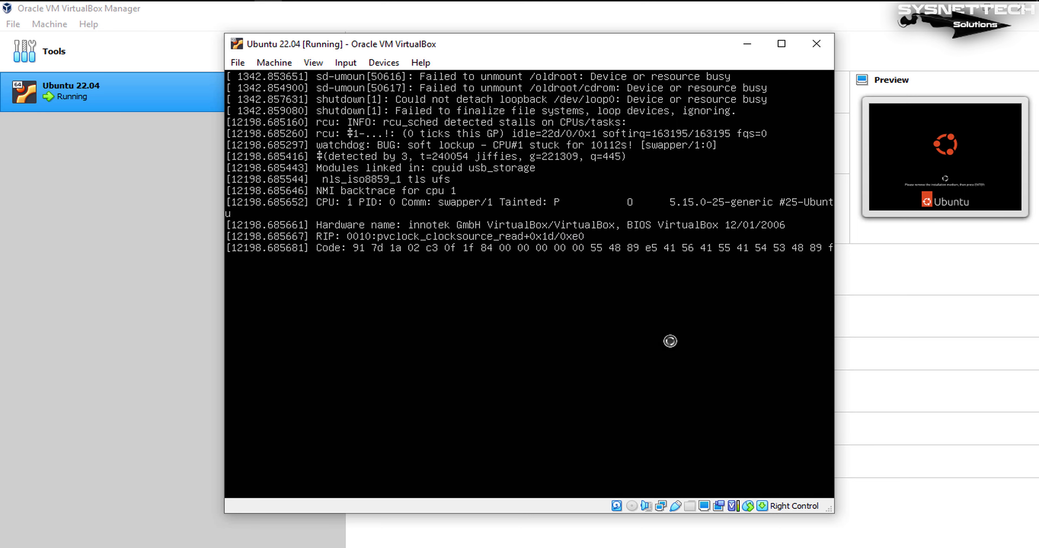
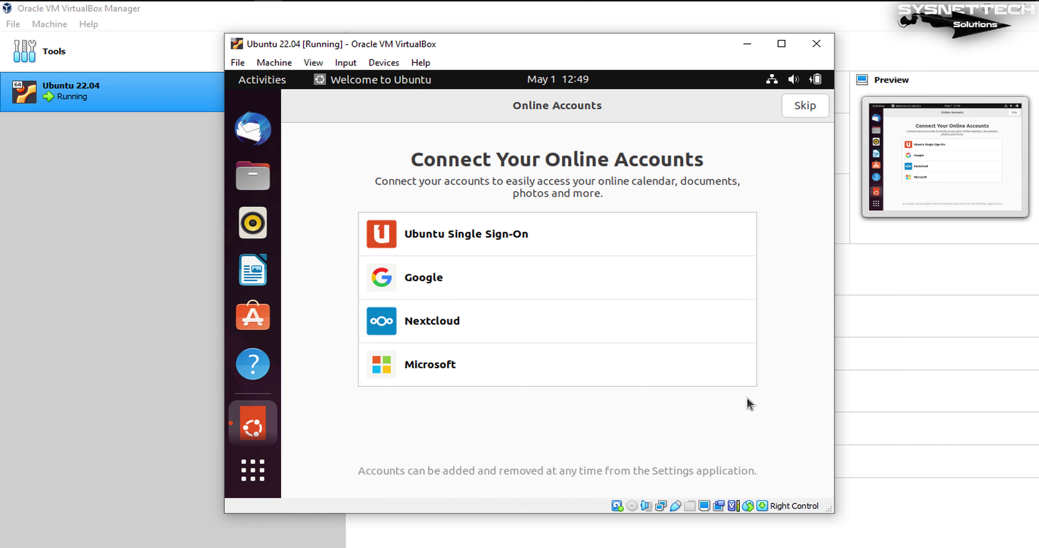
- Skip online accounts and click through the remaining Ubuntu welcome pages to Done
left_click(800, 113)
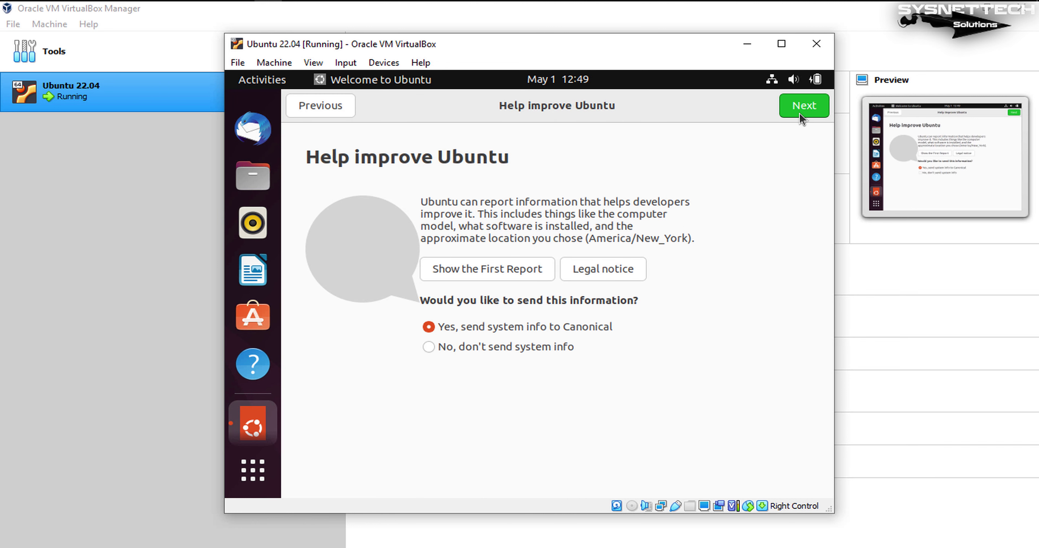
left_click(801, 118)
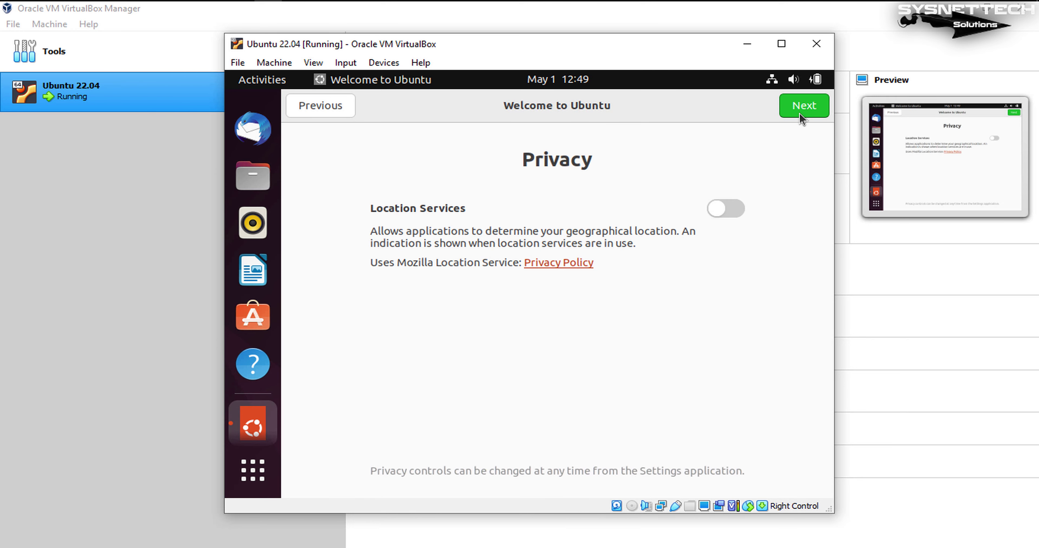
left_click(801, 117)
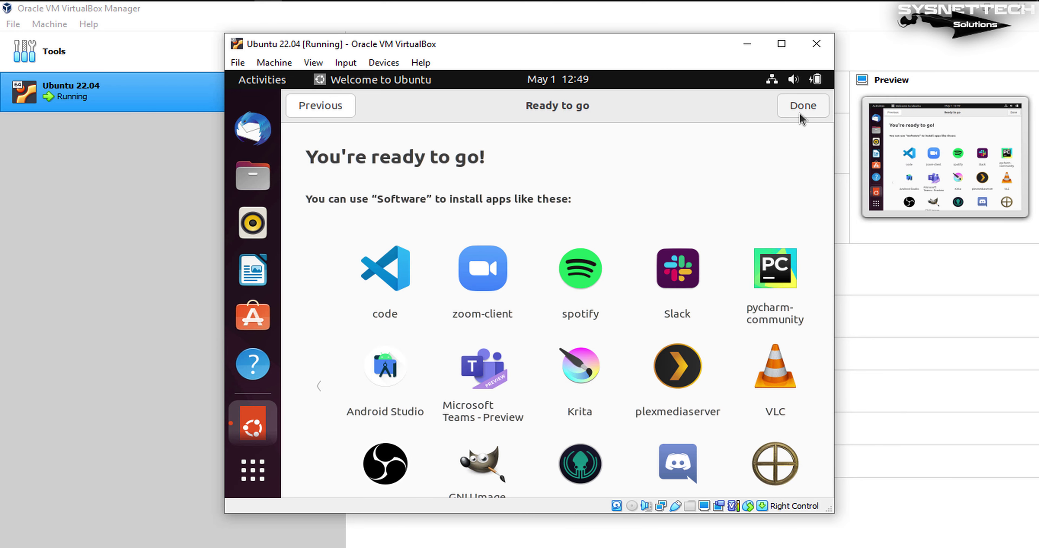
left_click(801, 118)
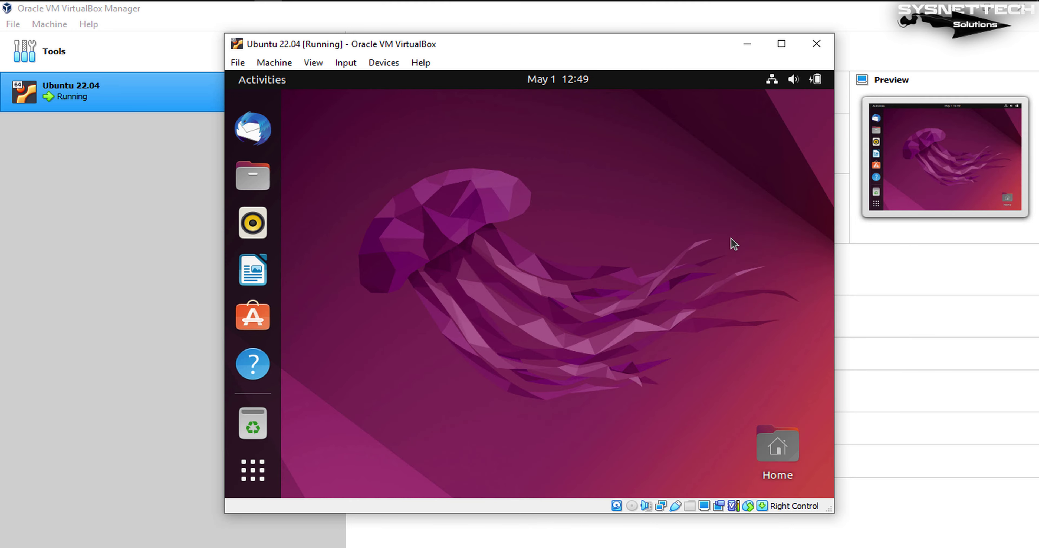
- Move the Home icon to the desktop's top-left, then open a terminal in the Desktop folder
left_click_drag(767, 435, 342, 128)
left_click(621, 306)
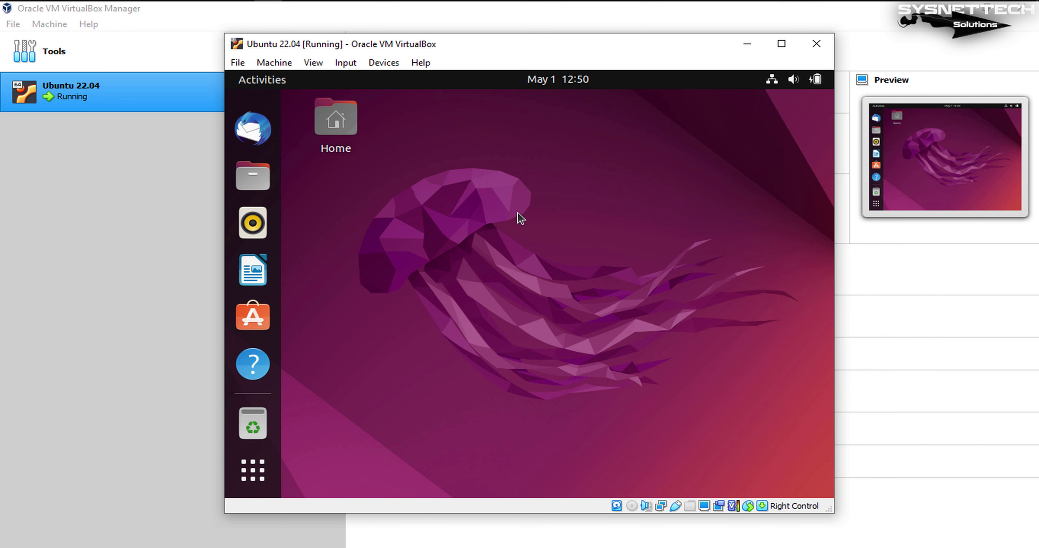
left_click(781, 44)
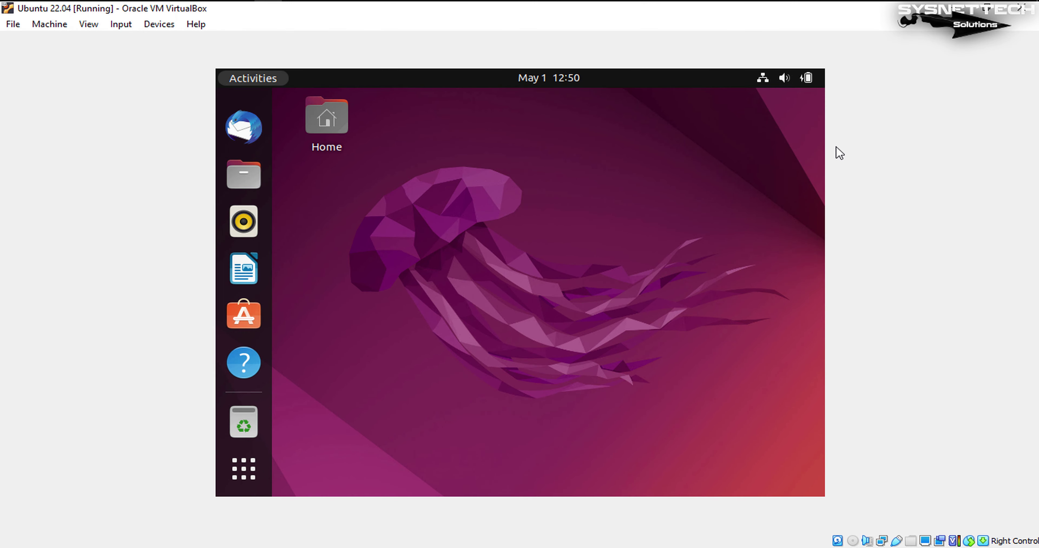
double_click(722, 12)
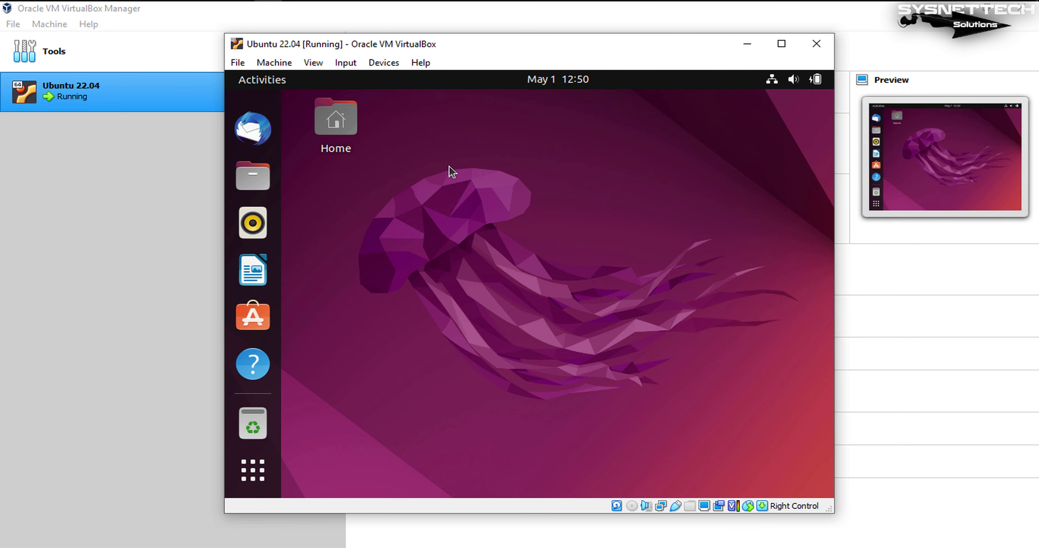
right_click(444, 187)
left_click(545, 355)
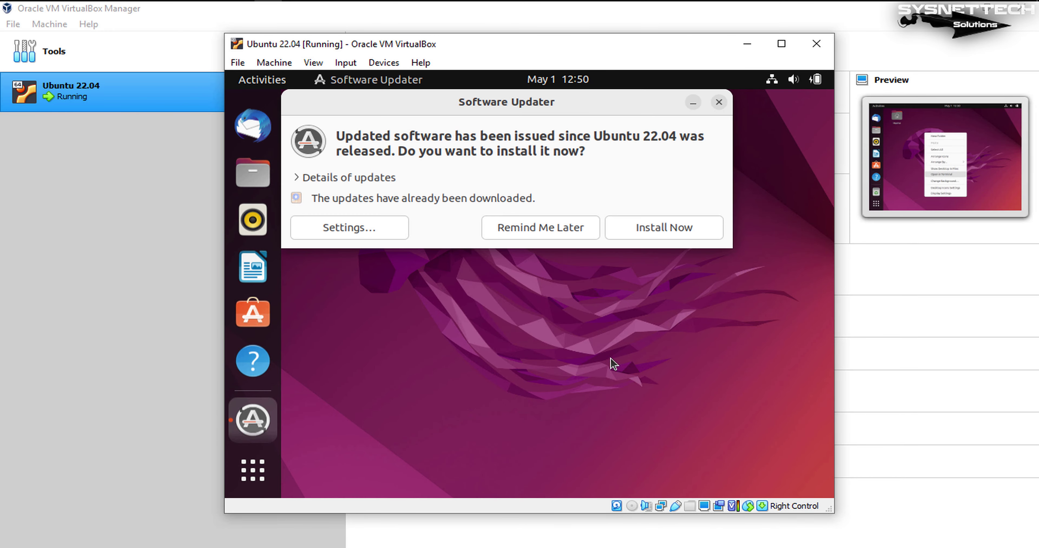
- Choose Remind Me Later for the updates, enlarge the terminal and clear it
left_click(546, 225)
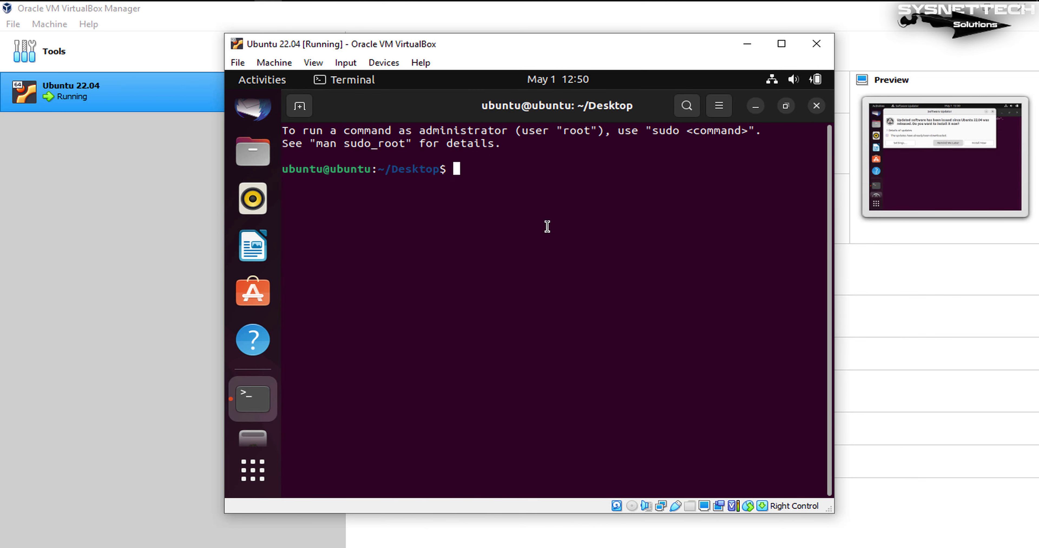
double_click(613, 96)
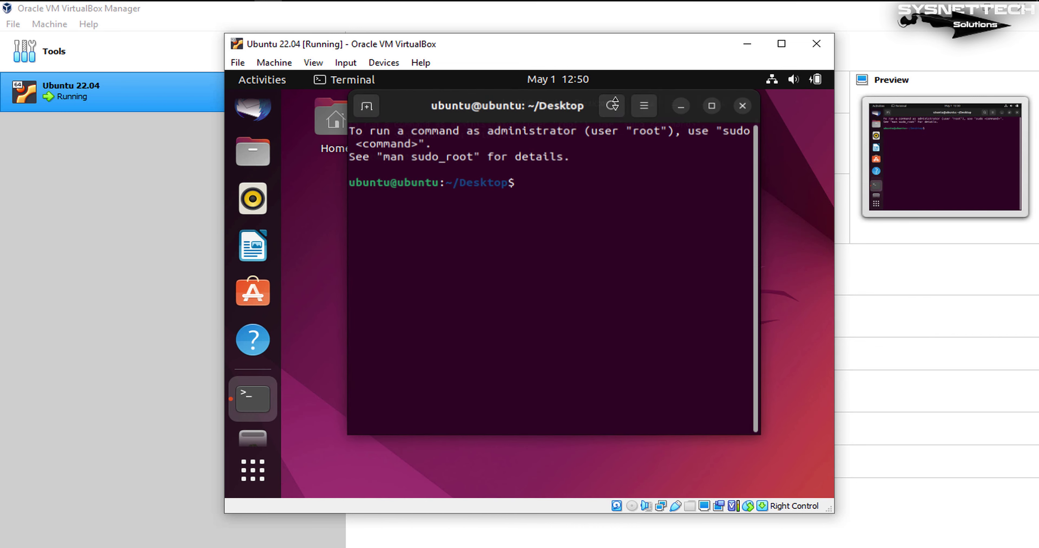
left_click_drag(532, 111, 476, 119)
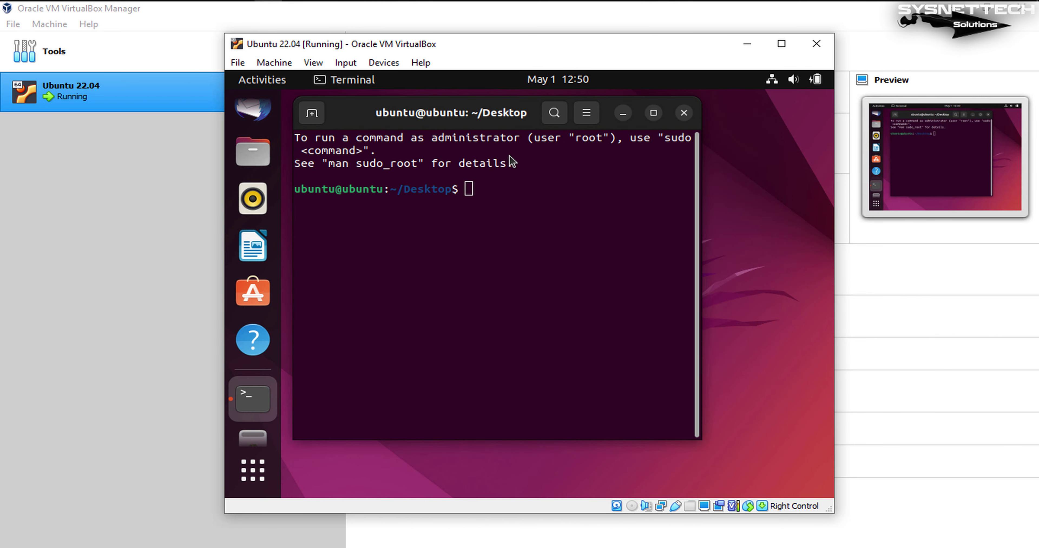
left_click_drag(688, 442, 823, 452)
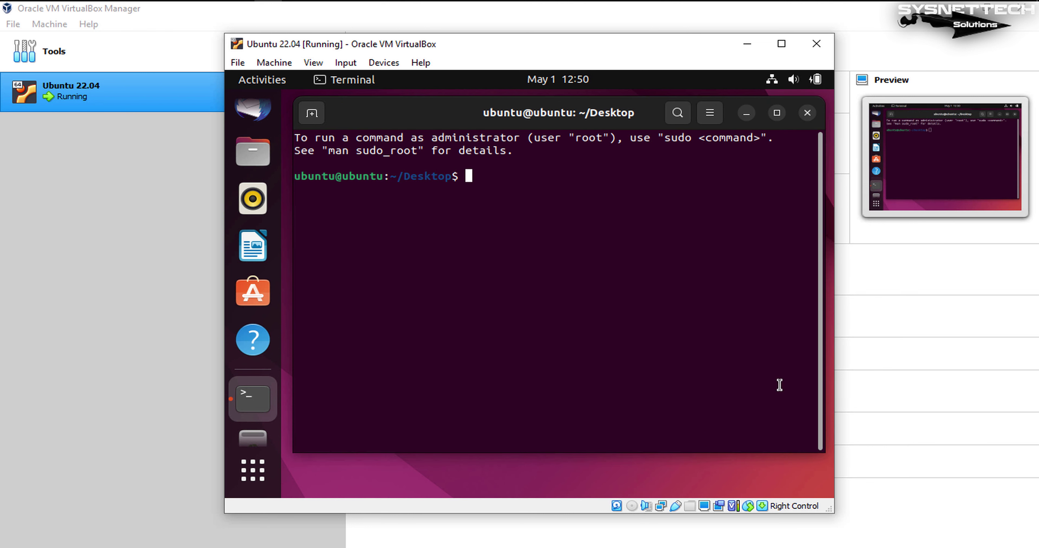
type("clear")
key("Return")
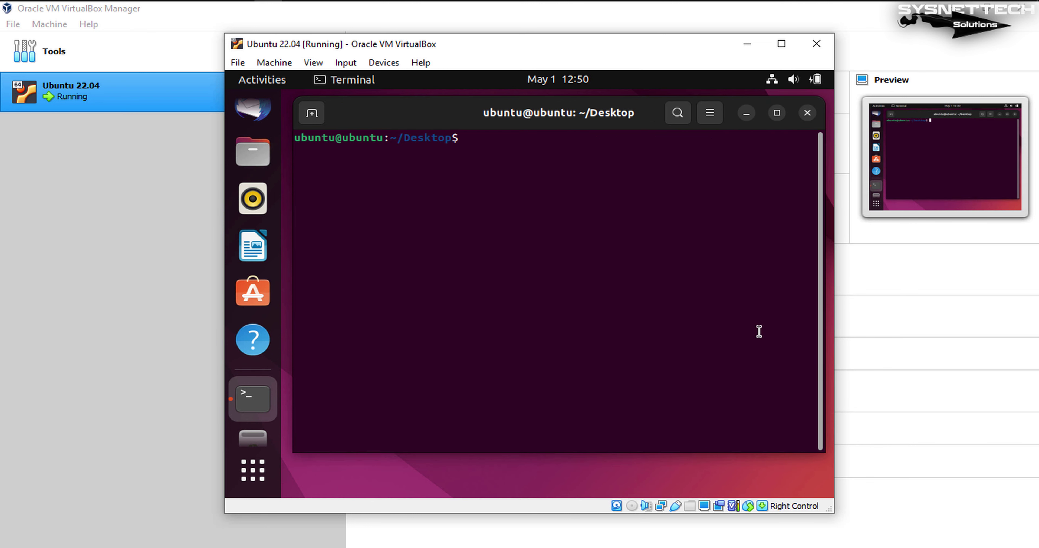
- Run sudo apt install build-essential dkms linux-headers-$(uname -r) and confirm with Y
type("sudo aap")
key("BackSpace")
key("BackSpace")
type("pt install ")
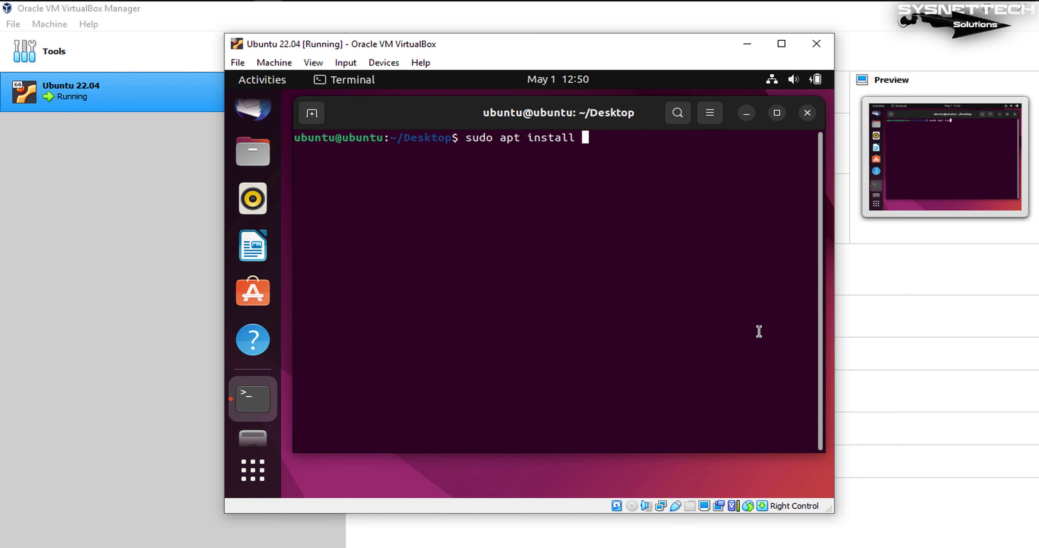
type("build-essential dkms")
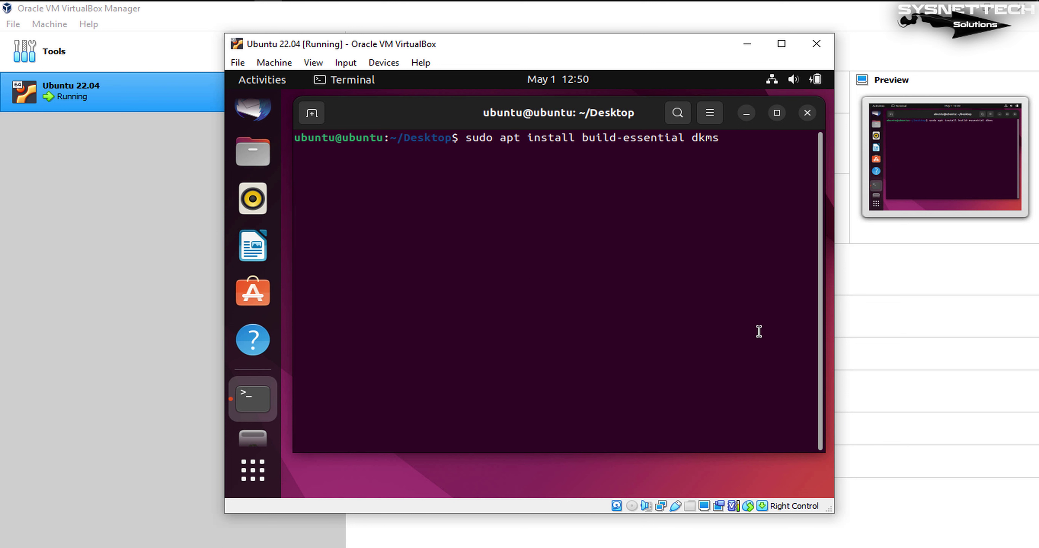
type(" linux-headers-")
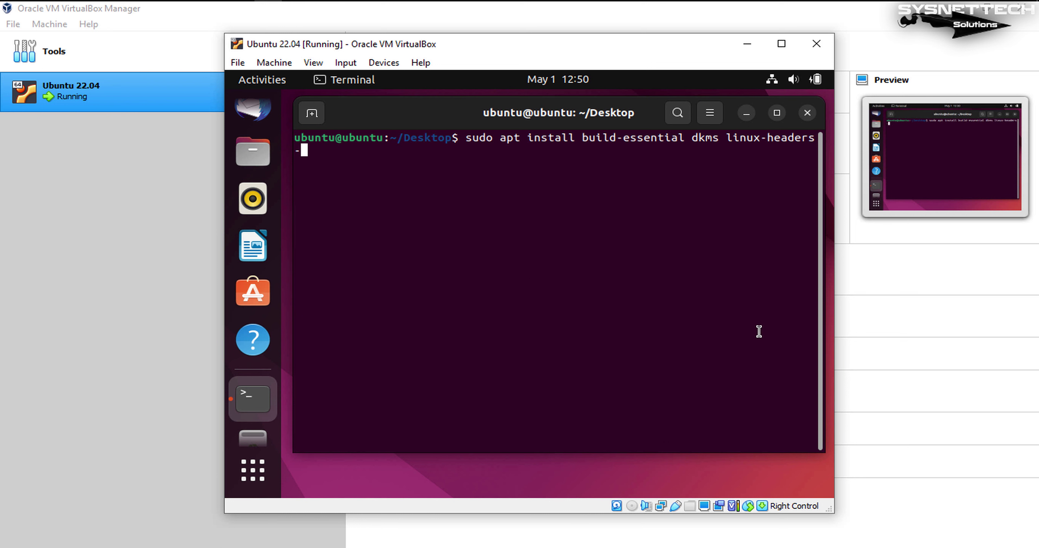
type("$(uname -r)")
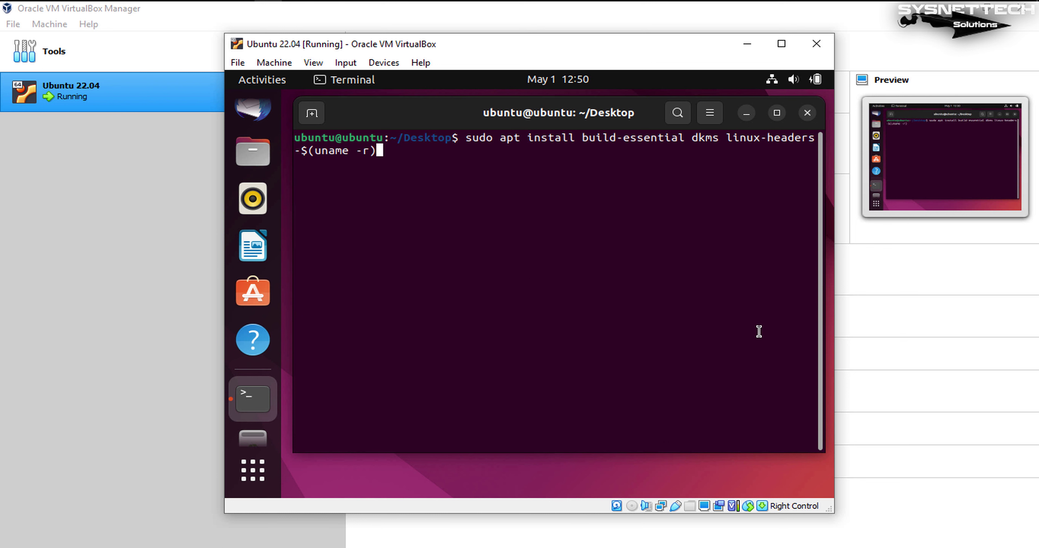
key("Return")
key("Return")
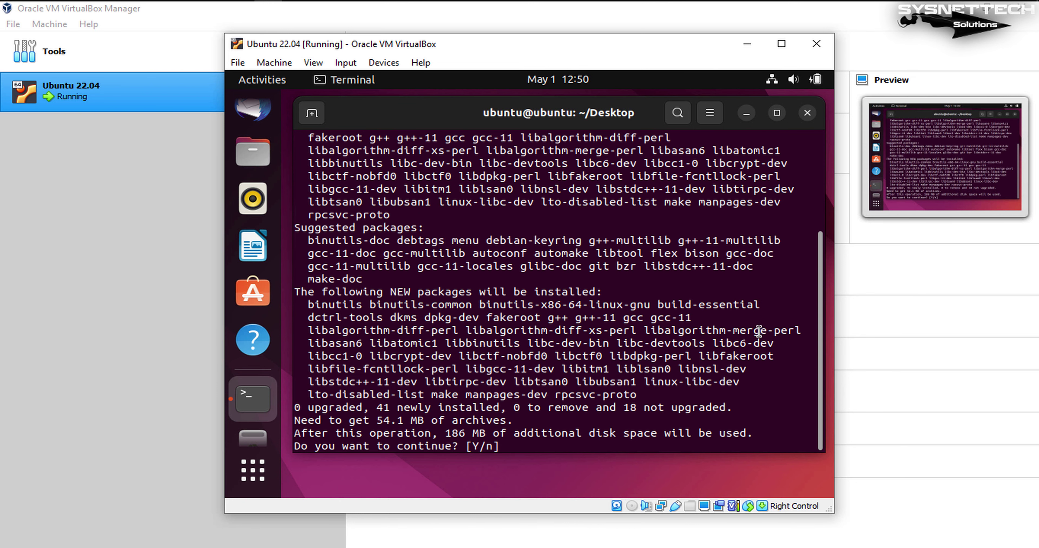
type("Y")
key("Return")
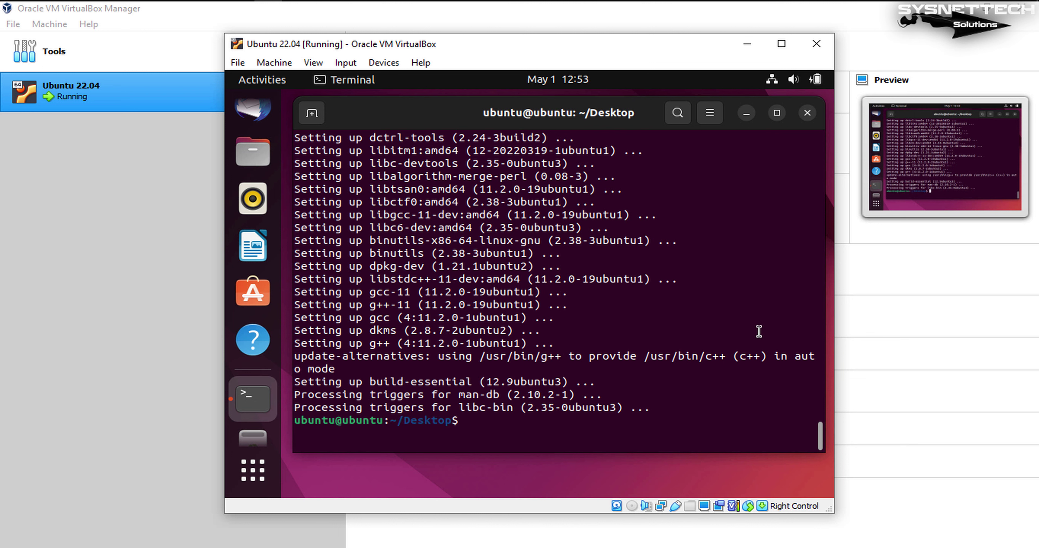
- Clear the terminal and restart the Ubuntu guest with sudo reboot
type("clear")
key("Return")
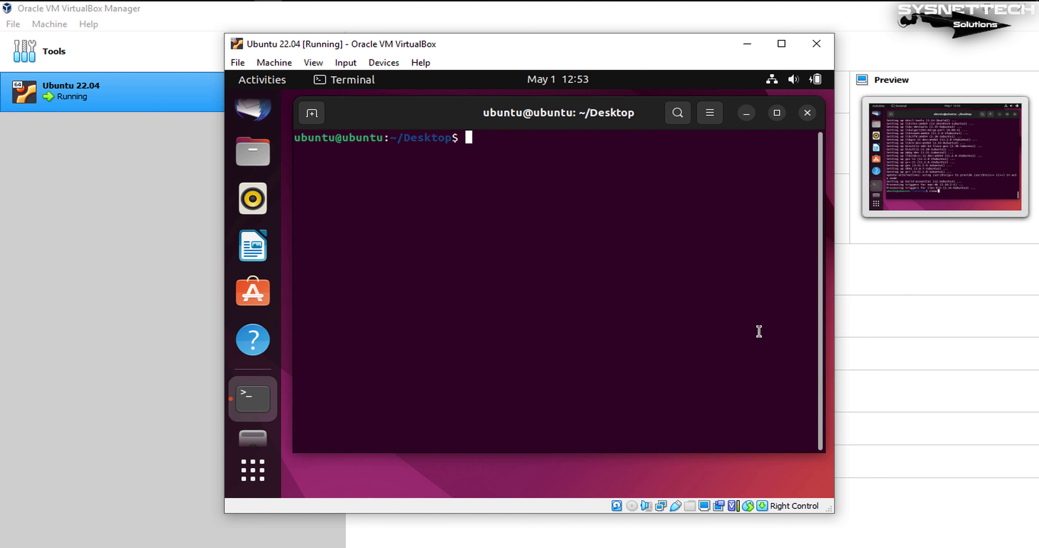
type("sudo reboot")
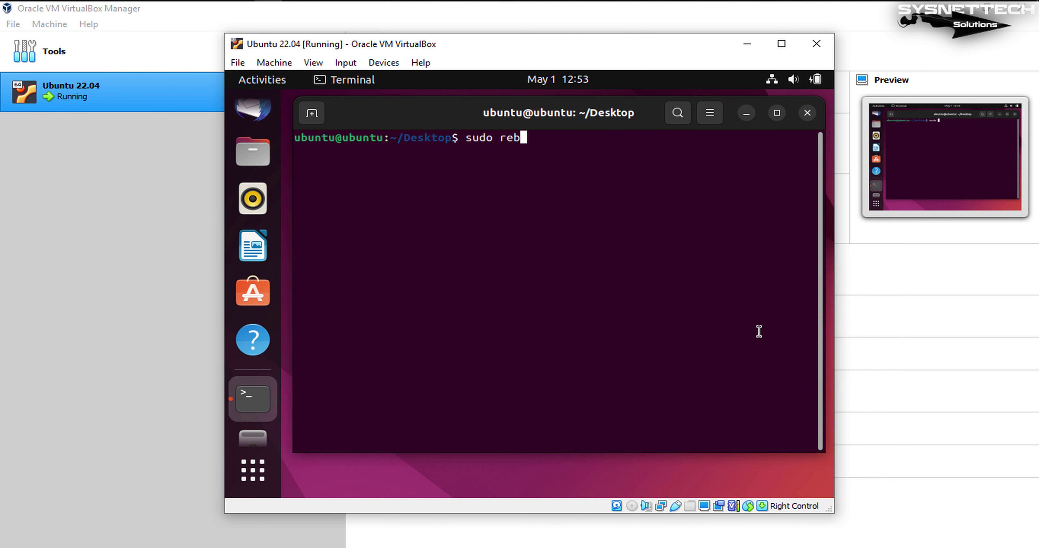
key("Return")
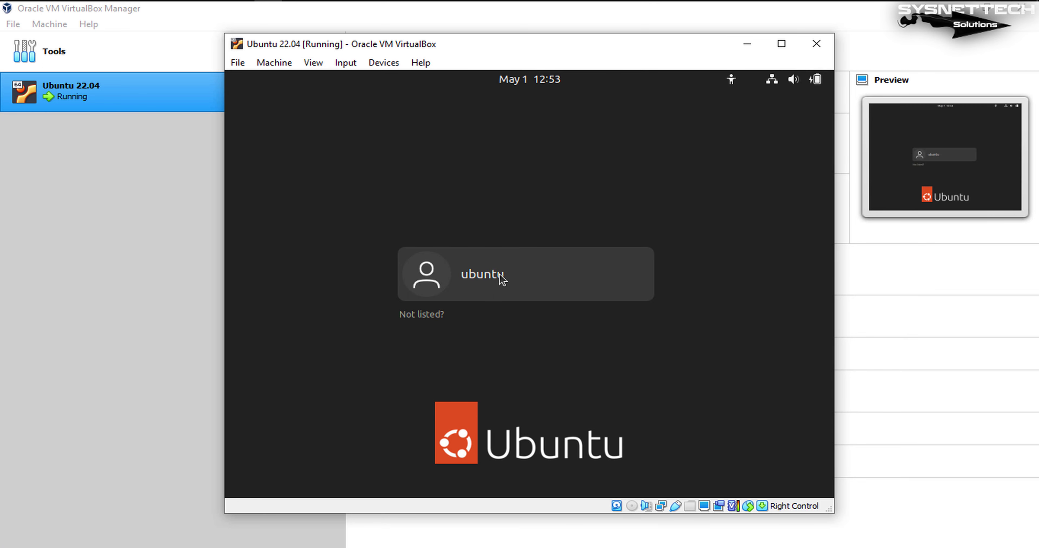
- Select the user account on the login screen and enter the account password
left_click(499, 275)
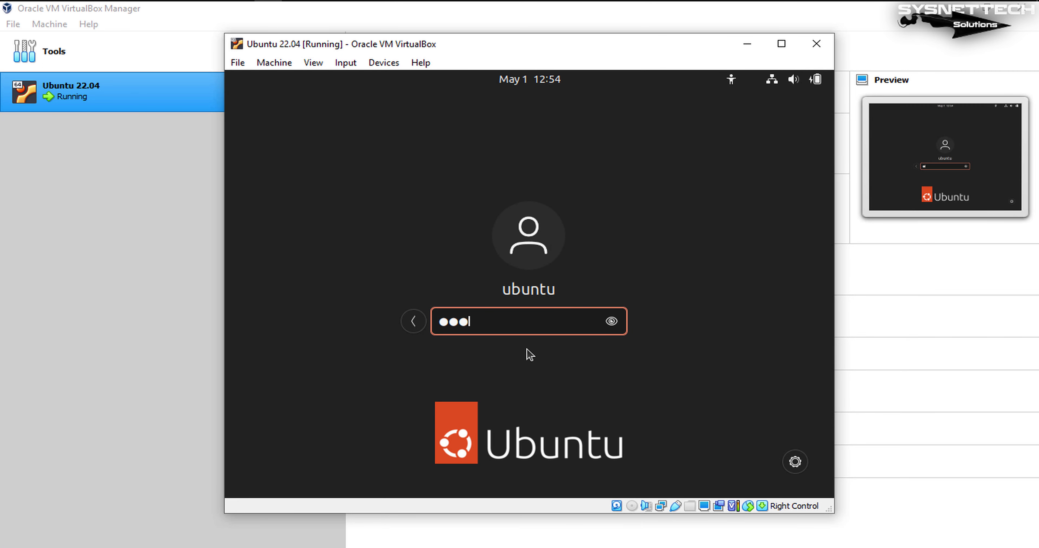
key("Return")
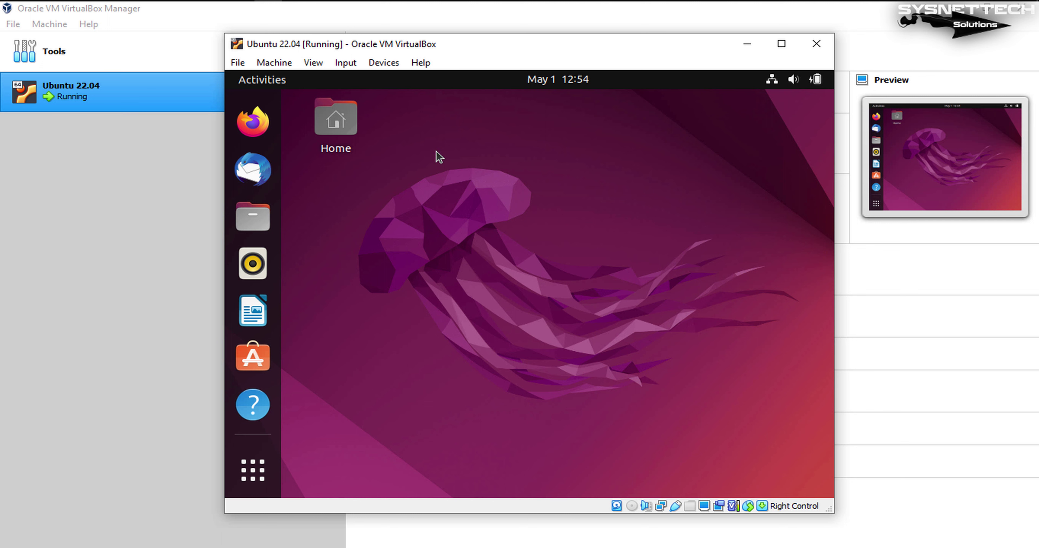
- Insert the Guest Additions CD image from Devices and open a terminal in the VBox_GAs_6.1.34 disc folder
left_click(385, 64)
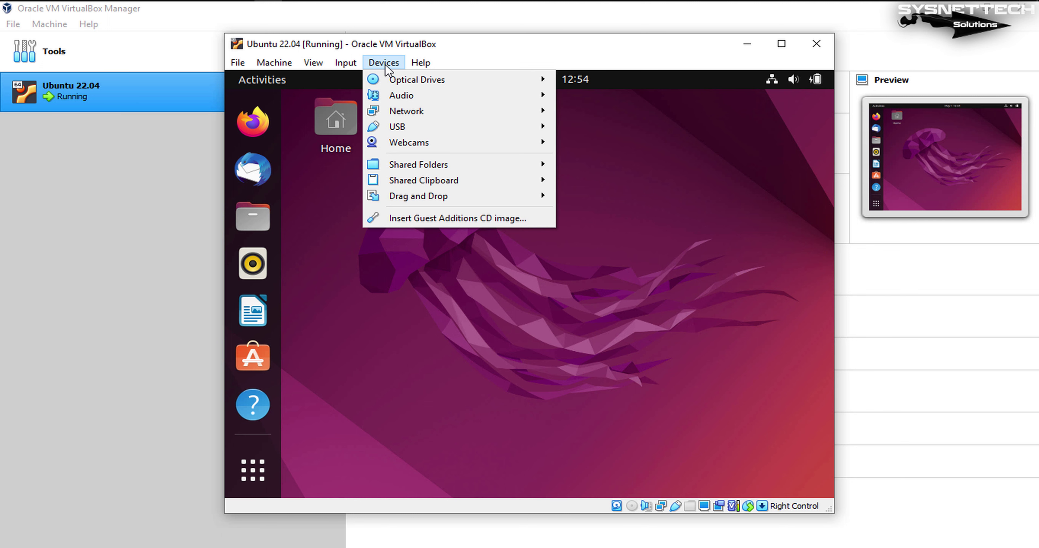
left_click(455, 226)
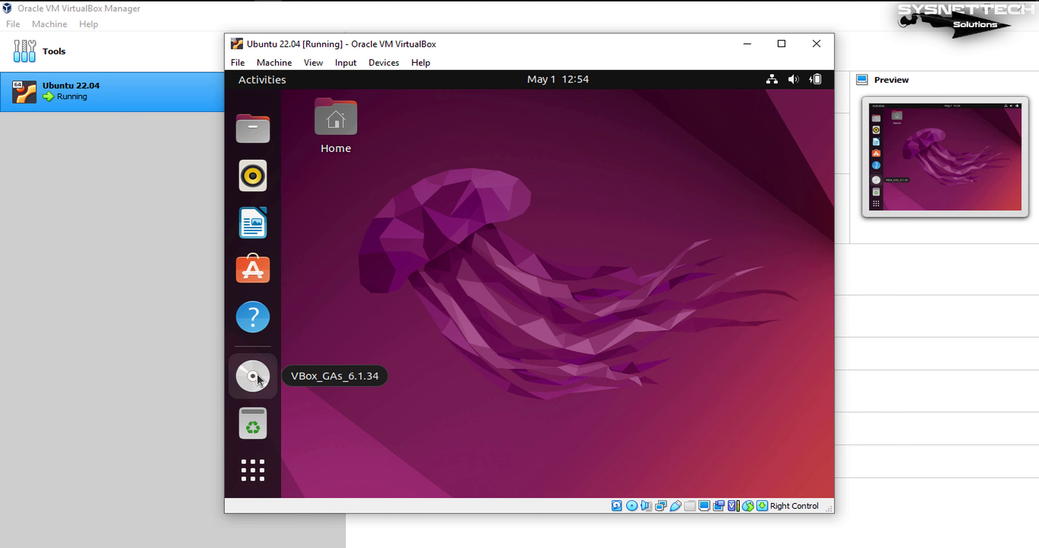
left_click(259, 380)
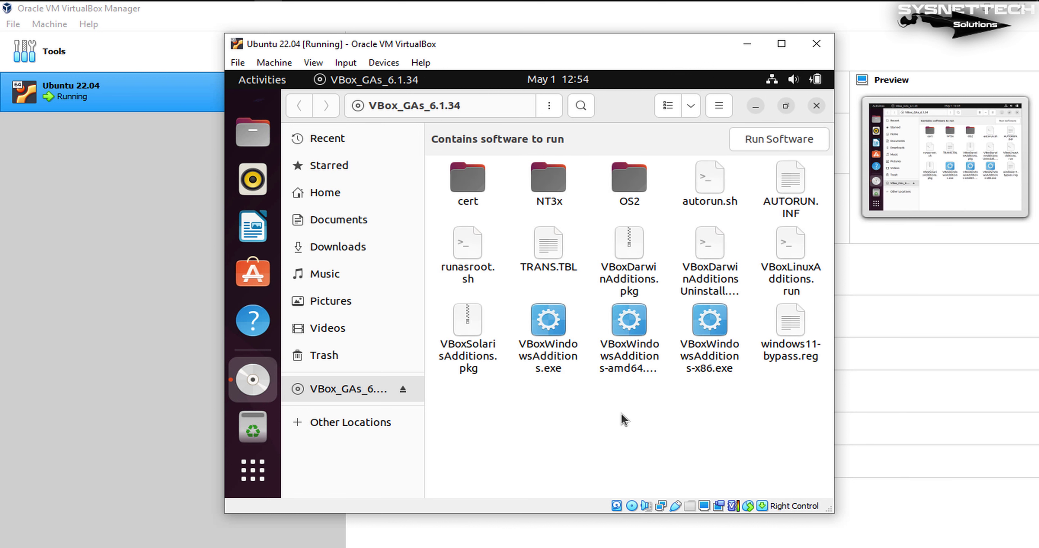
right_click(621, 415)
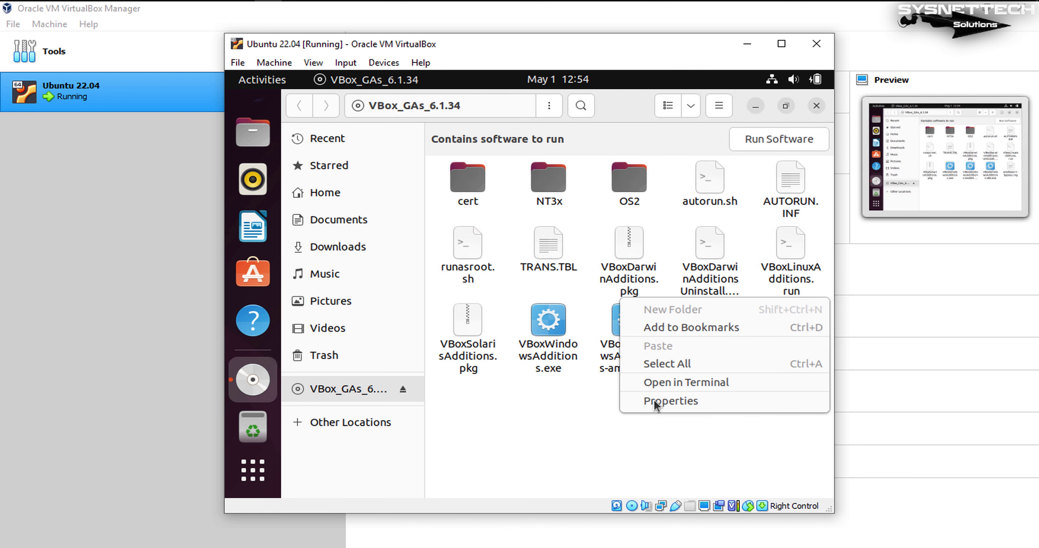
left_click(710, 383)
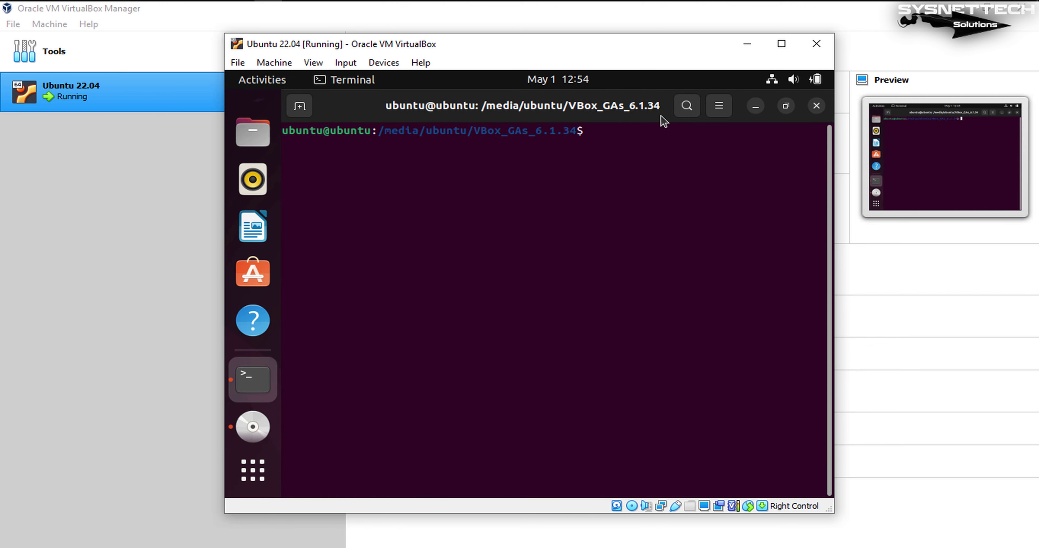
- Close the file manager, restore the terminal and list the Guest Additions disc's files with ls
left_click(784, 106)
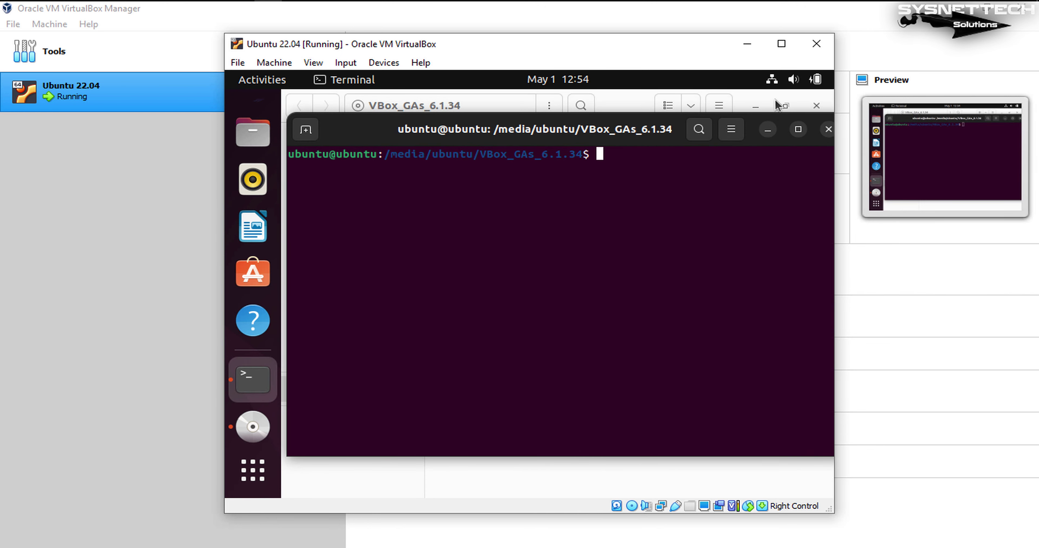
left_click(815, 106)
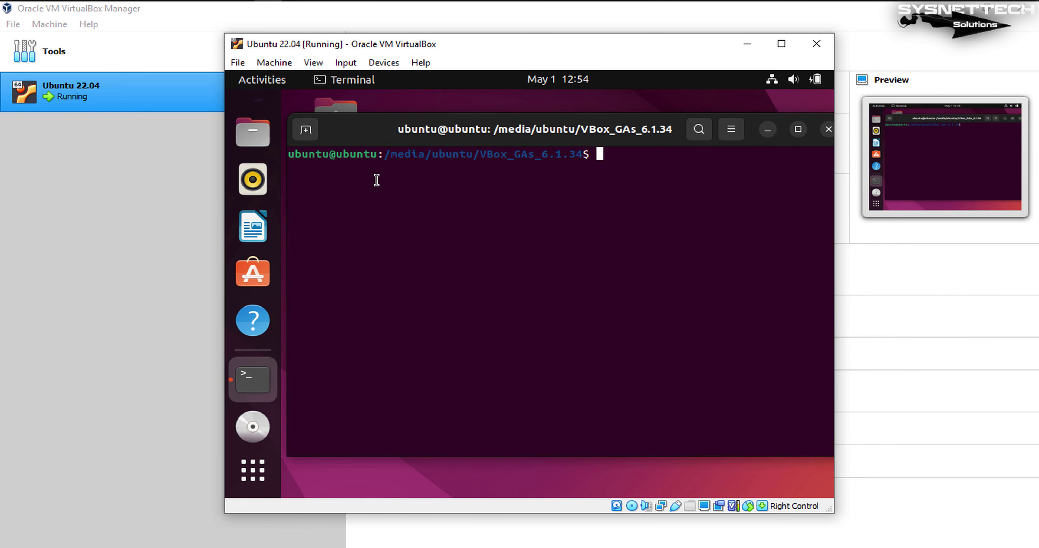
left_click_drag(583, 139, 570, 121)
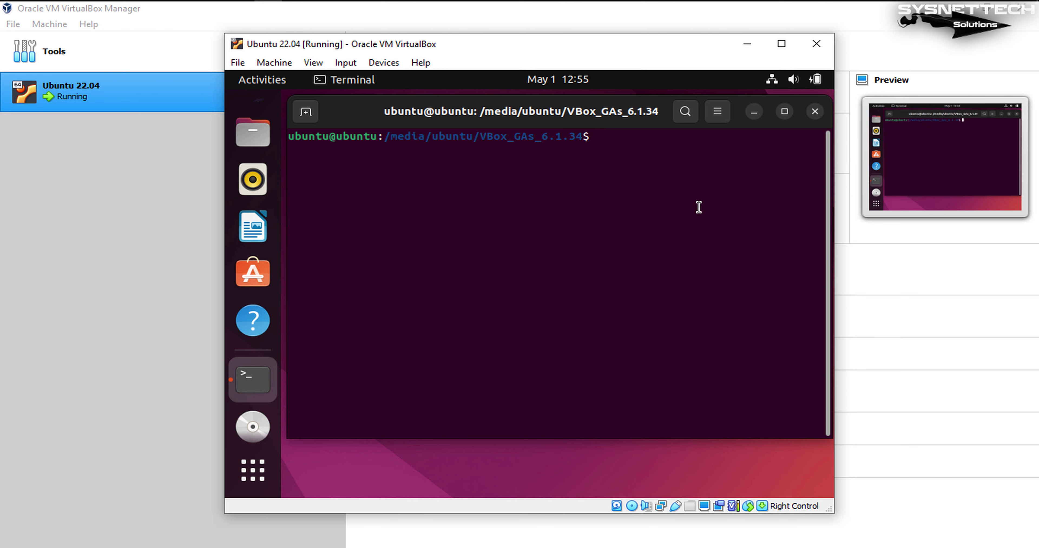
type("ls")
key("Return")
- Run sudo ./VBoxLinuxAdditions.run and enter the admin password to build the kernel modules
type("sudo ./")
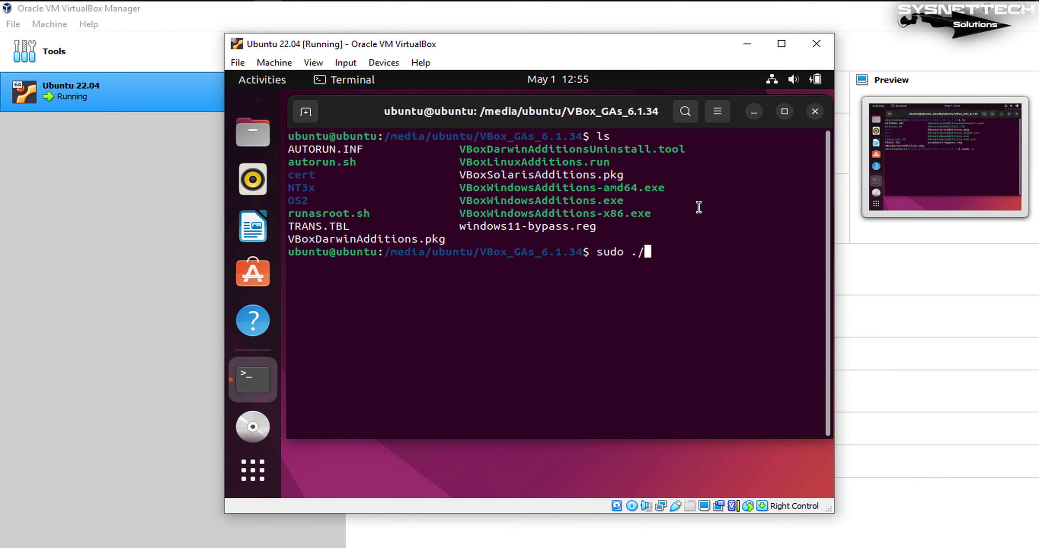
type("Vb")
key("BackSpace")
type("BoxL")
key("Tab")
key("Return")
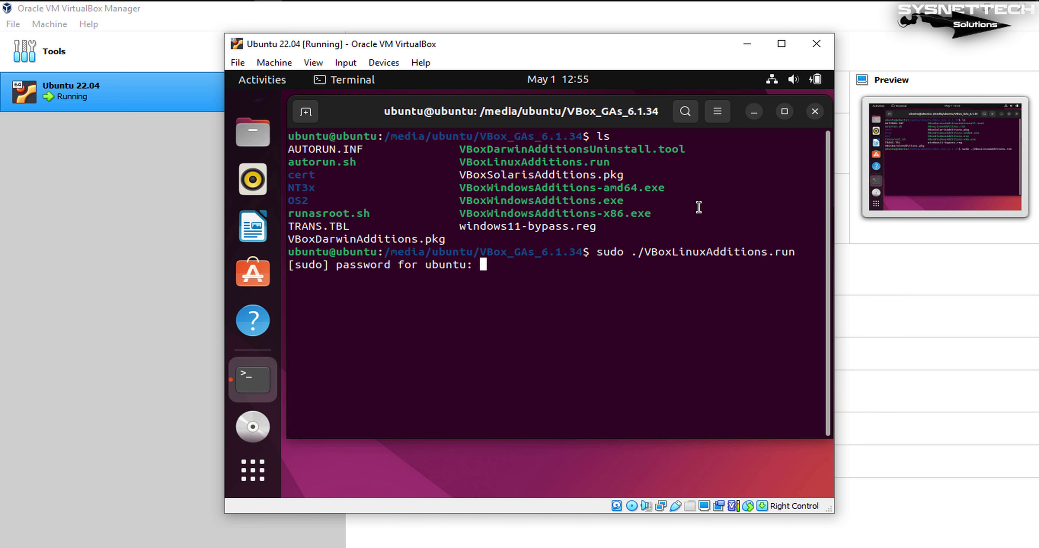
key("Return")
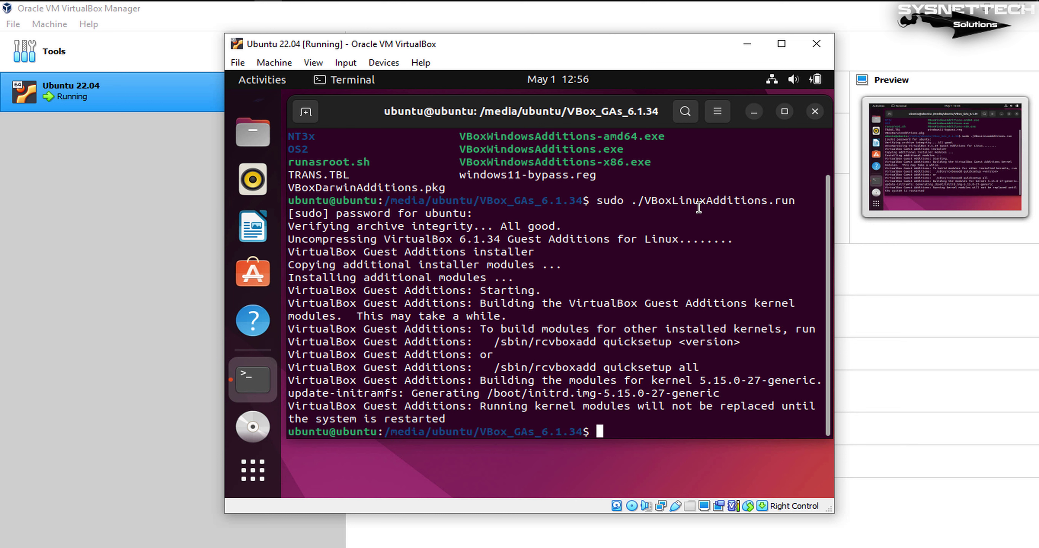
- Run sudo reboot in the terminal to restart the Ubuntu guest
type("sudo reboot")
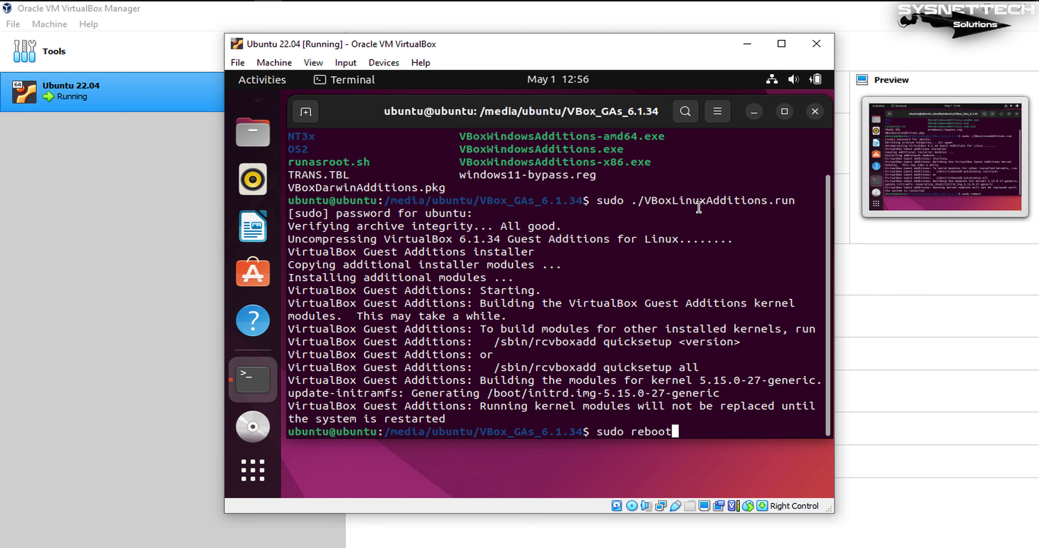
key("Return")
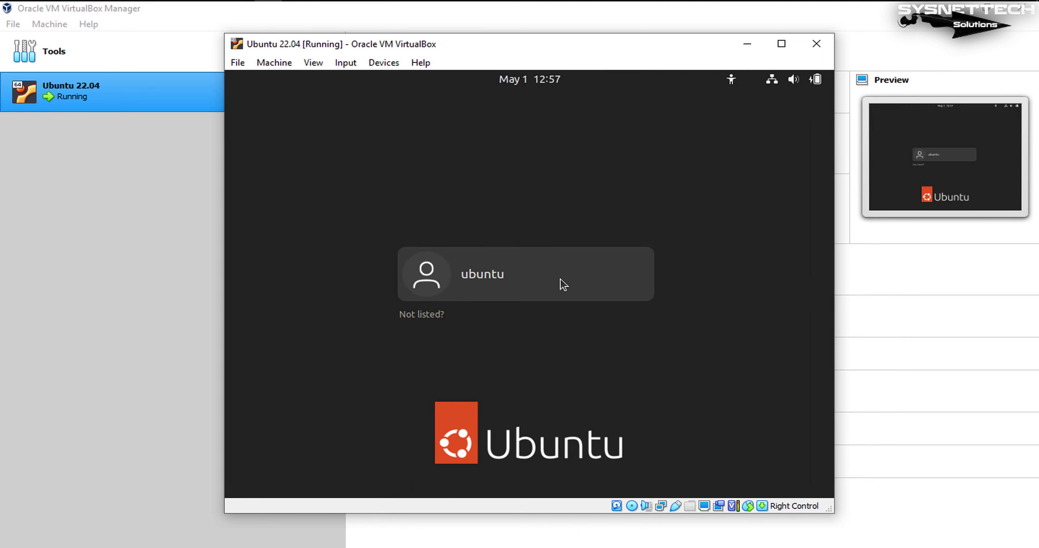
- Select the ubuntu account on the login screen and enter its password
left_click(563, 285)
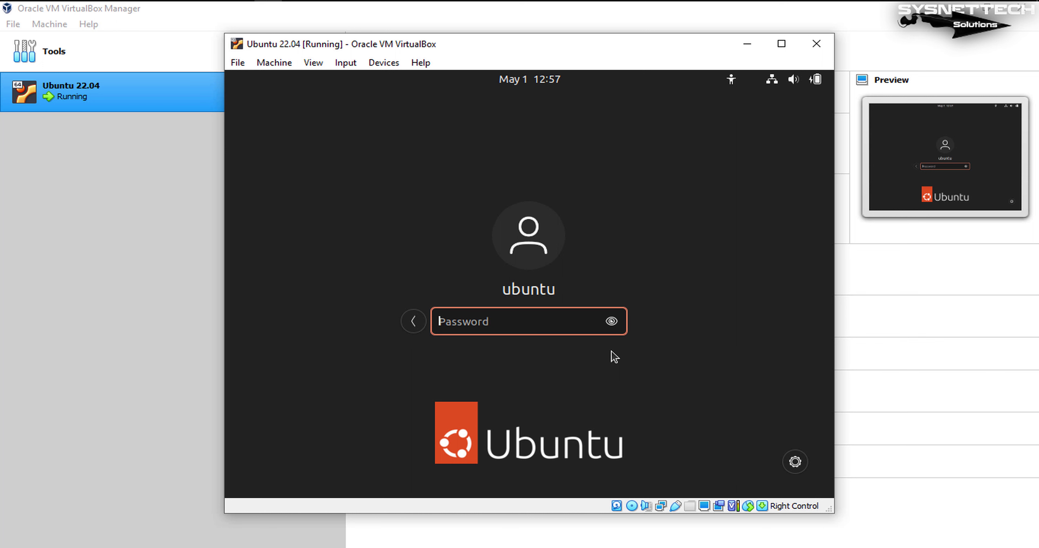
type("******")
key("Return")
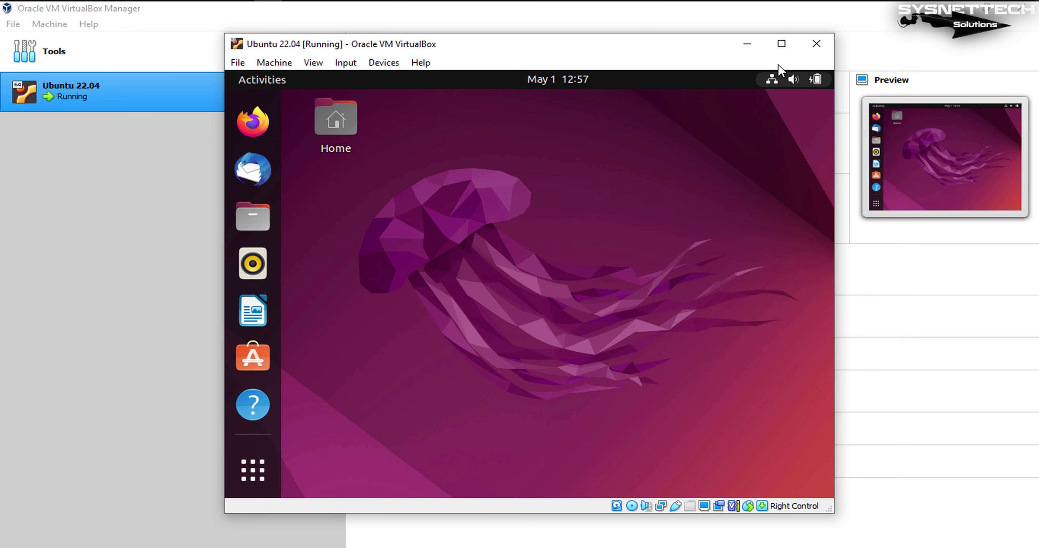
- Maximize, restore, resize and move the VM window to confirm the Ubuntu desktop rescales to fit
left_click(781, 44)
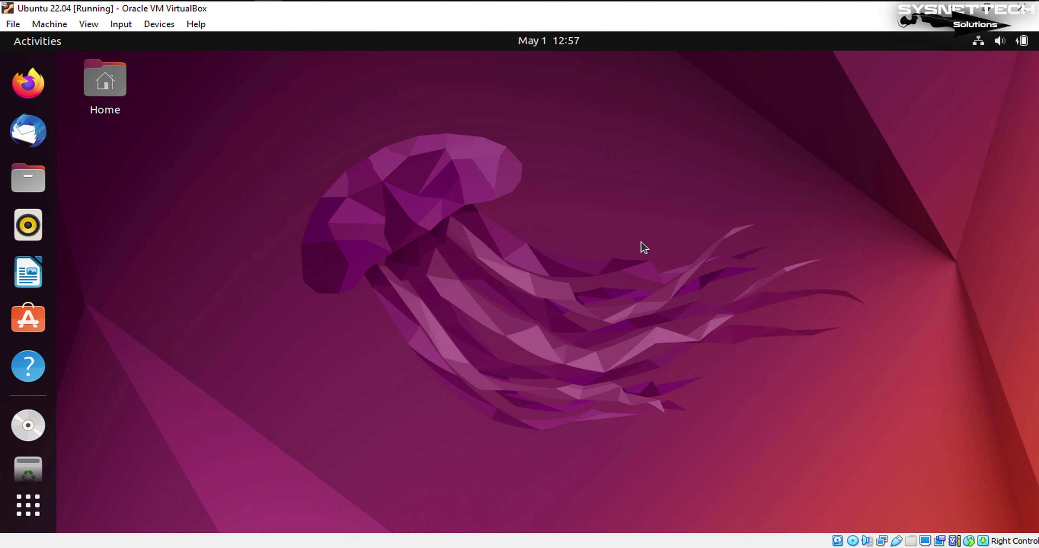
double_click(533, 15)
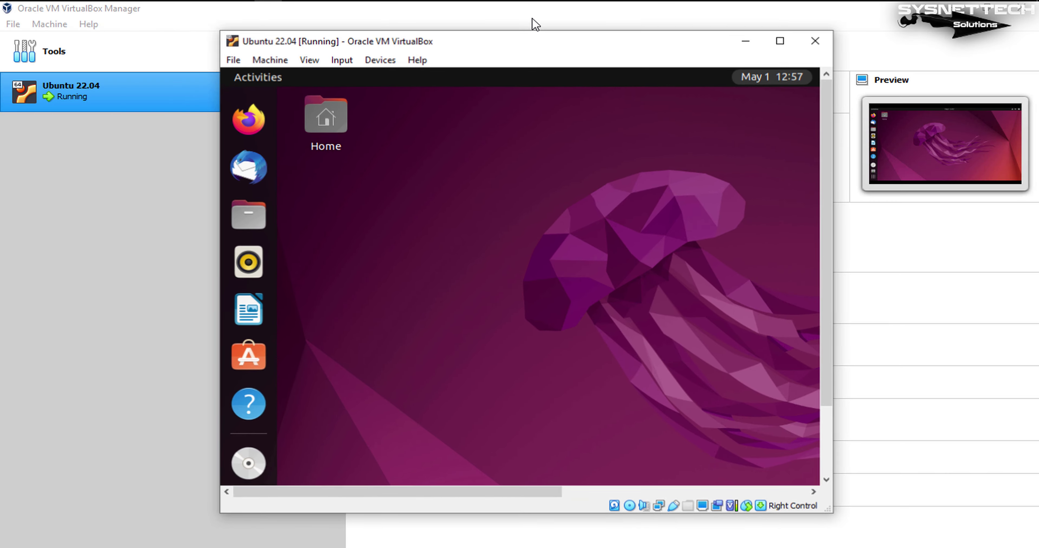
left_click_drag(830, 510, 893, 535)
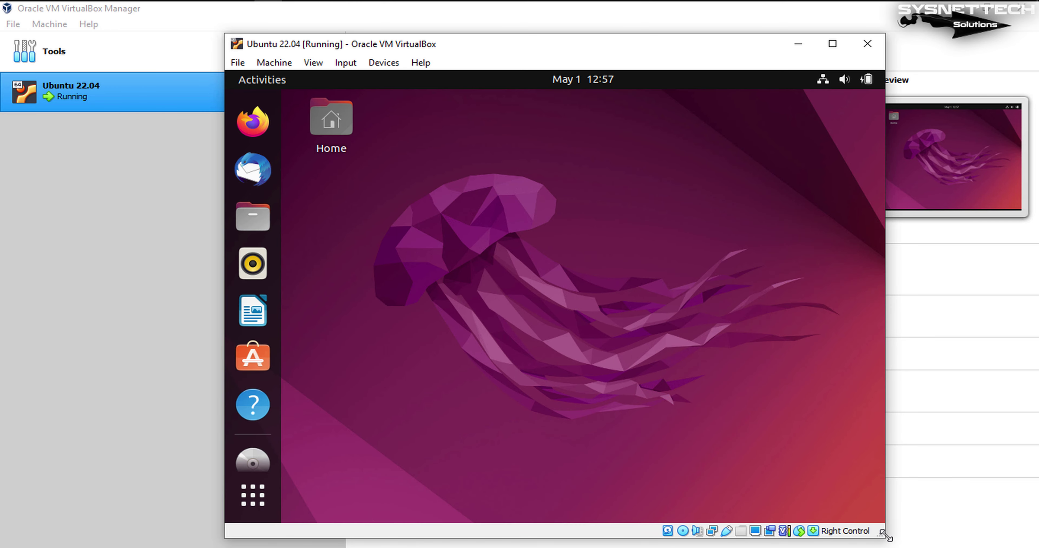
left_click_drag(883, 534, 866, 521)
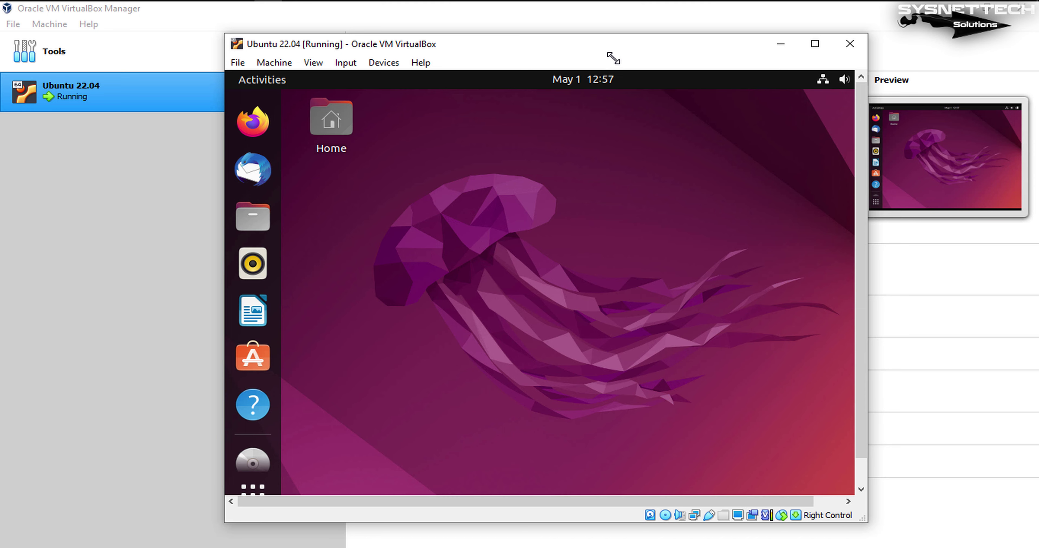
left_click_drag(614, 44, 581, 33)
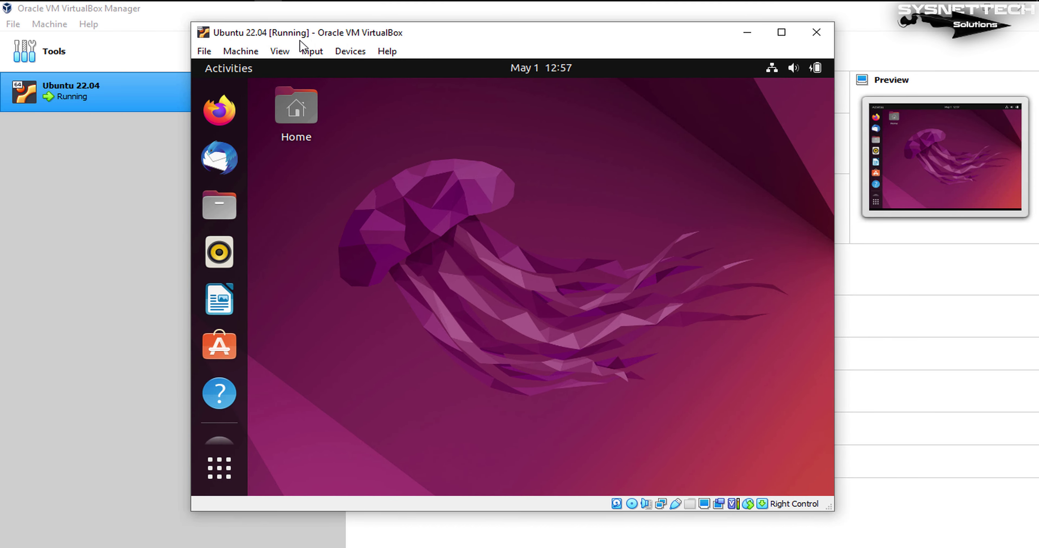
left_click(283, 50)
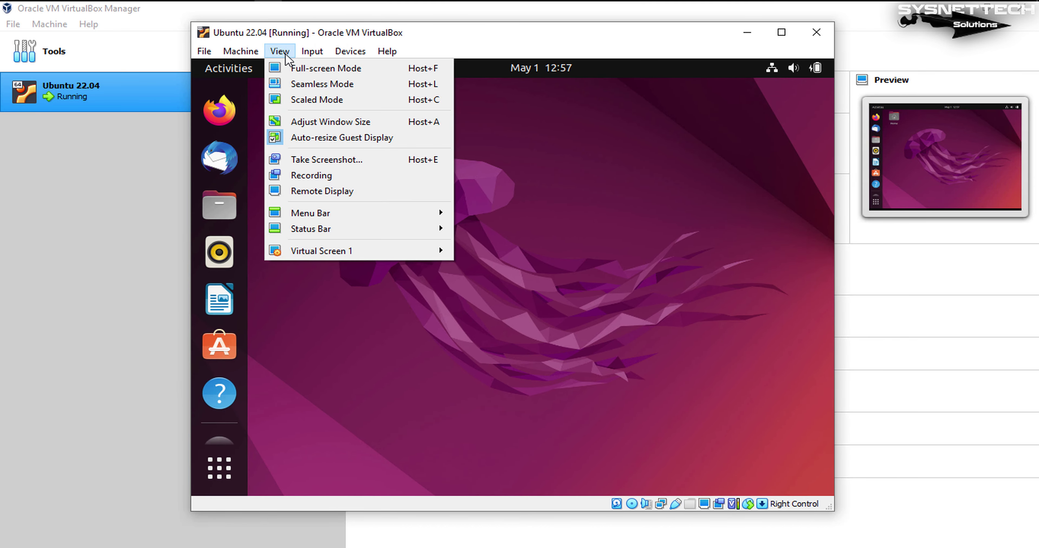
left_click(307, 69)
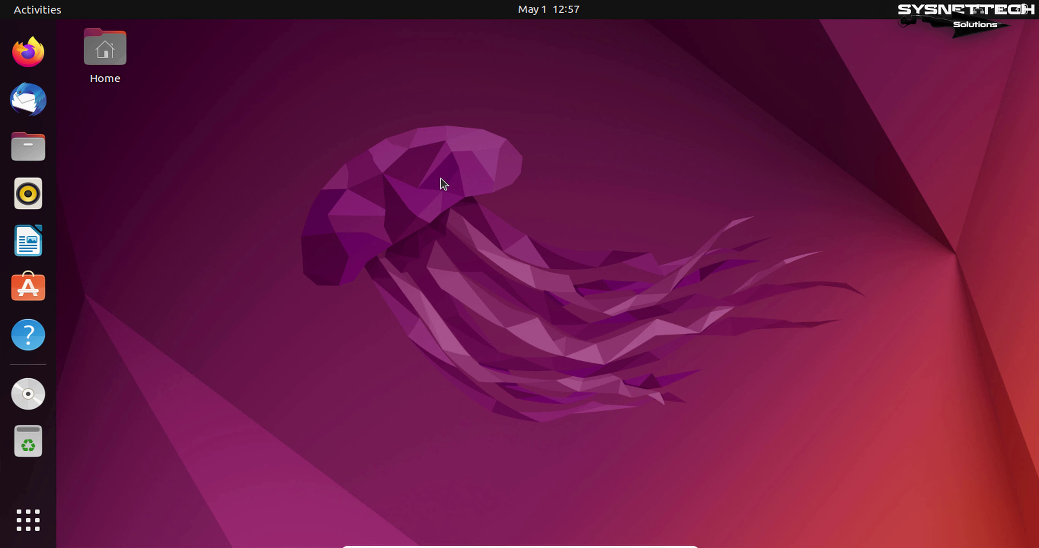
left_click(44, 540)
scroll(403, 429, "down", 1)
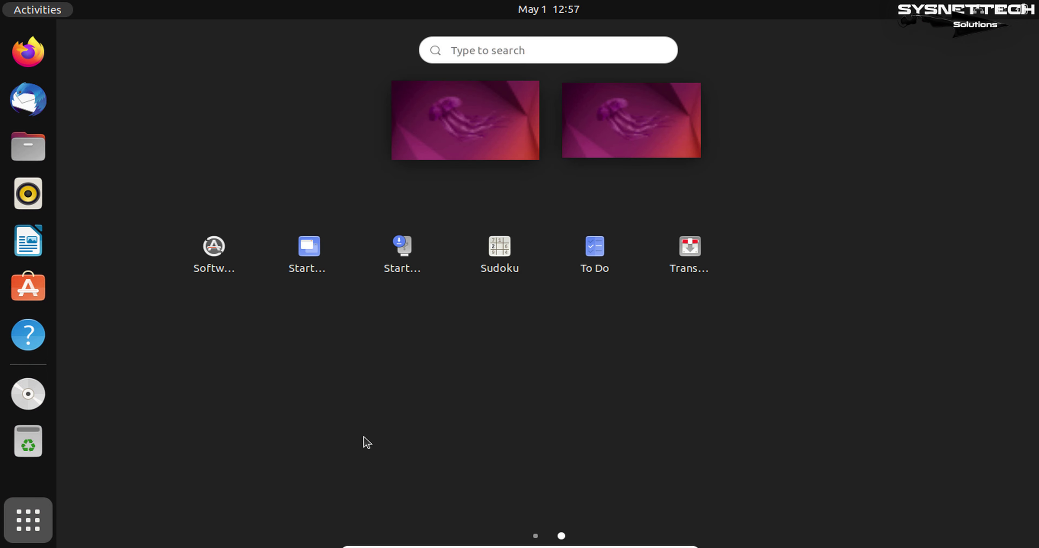
scroll(367, 442, "up", 1)
left_click(39, 536)
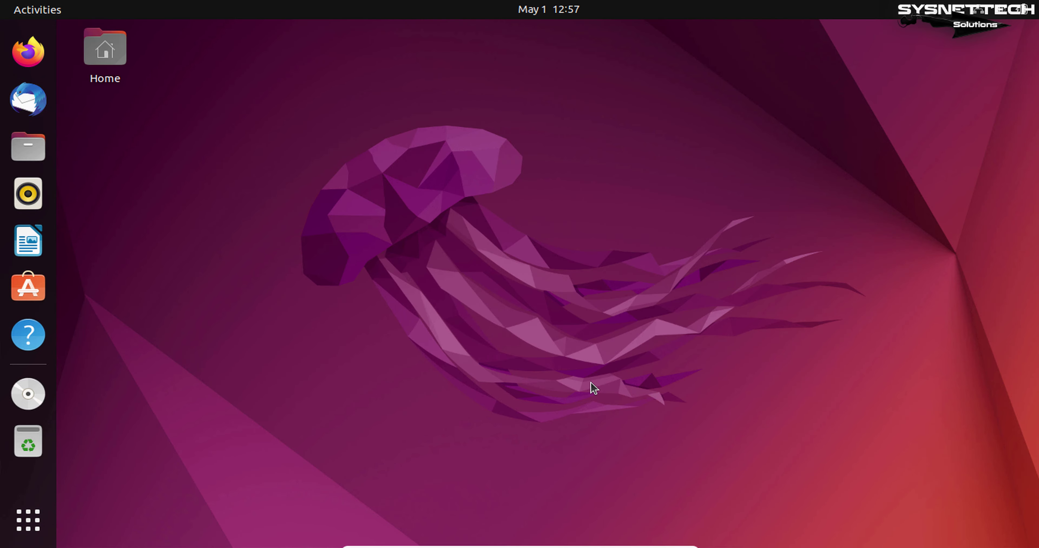
key("Control_R+f")
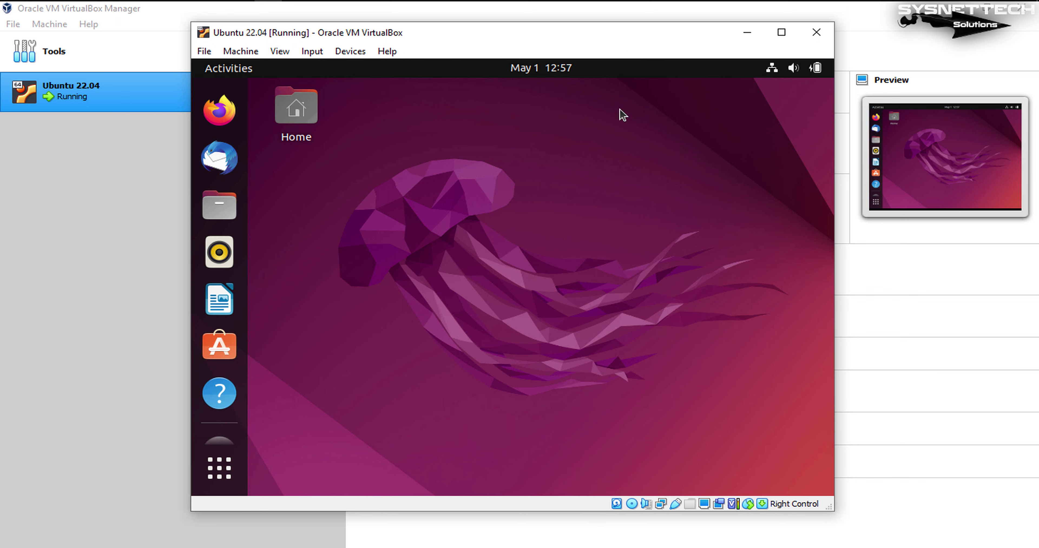
left_click_drag(622, 37, 652, 36)
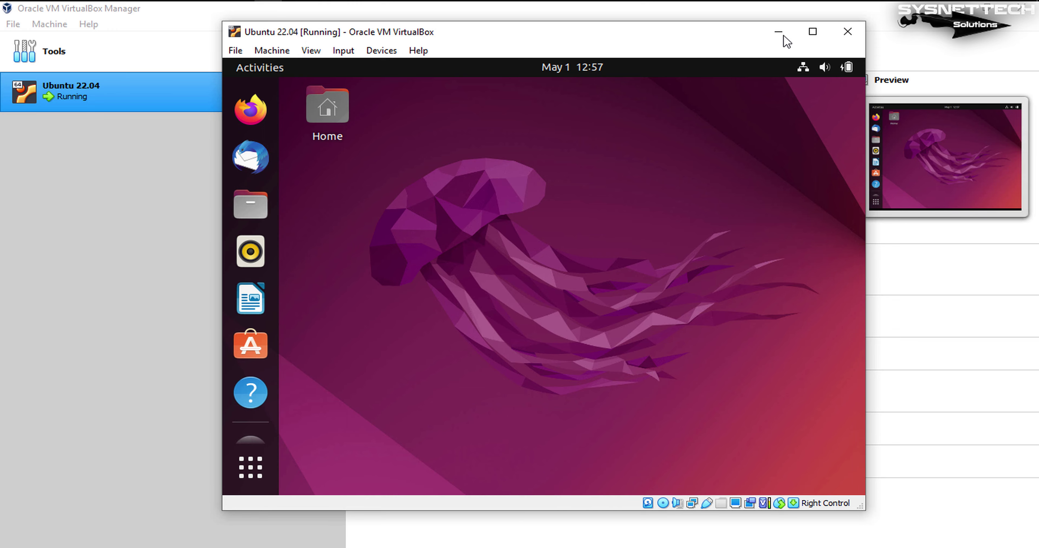
- Create a New Text Document on the Windows host desktop with the default name
left_click(952, 5)
right_click(65, 157)
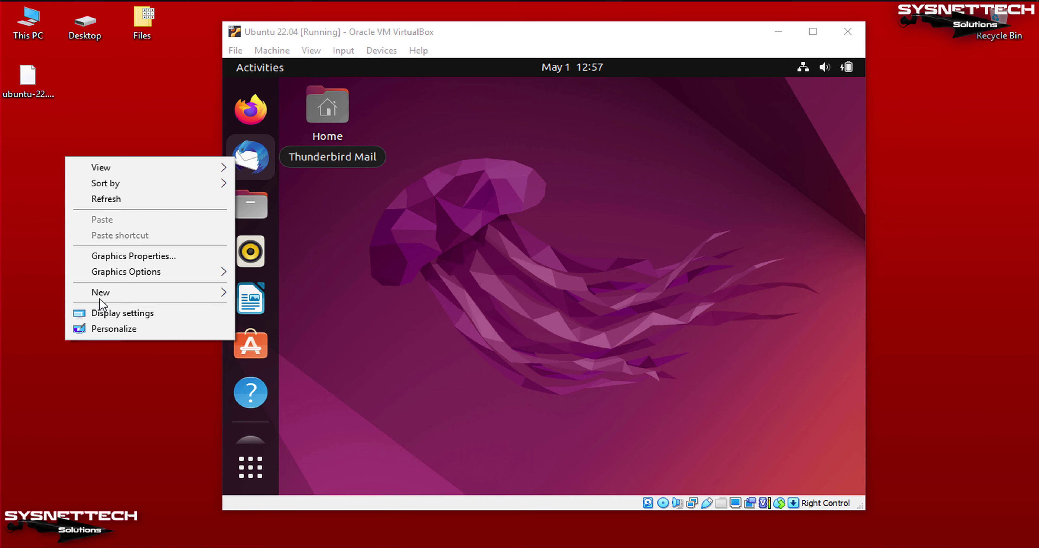
mouse_move(218, 293)
left_click(321, 407)
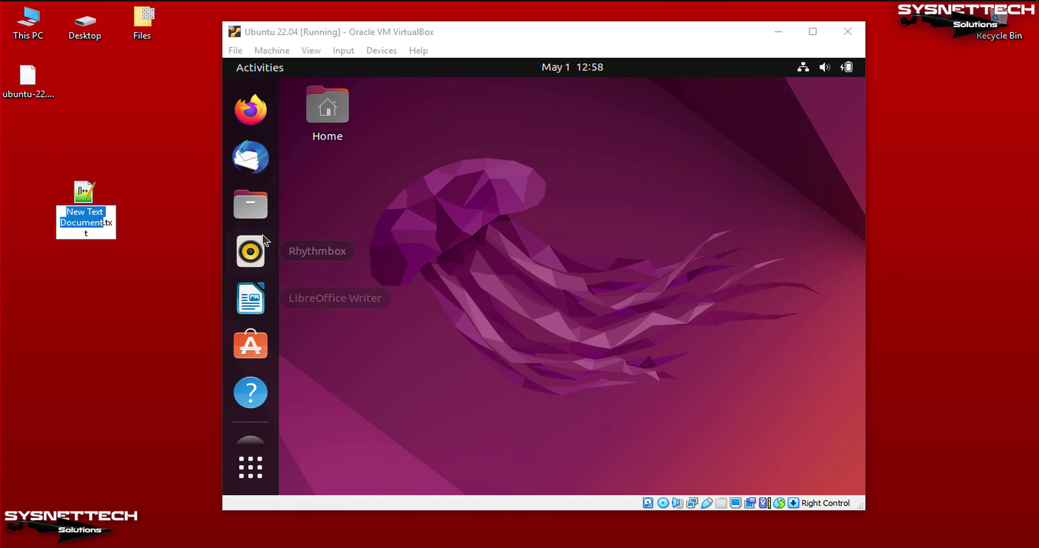
left_click(156, 272)
- Try dragging the New Text Document onto the Ubuntu desktop in the VM
left_click_drag(471, 41, 506, 69)
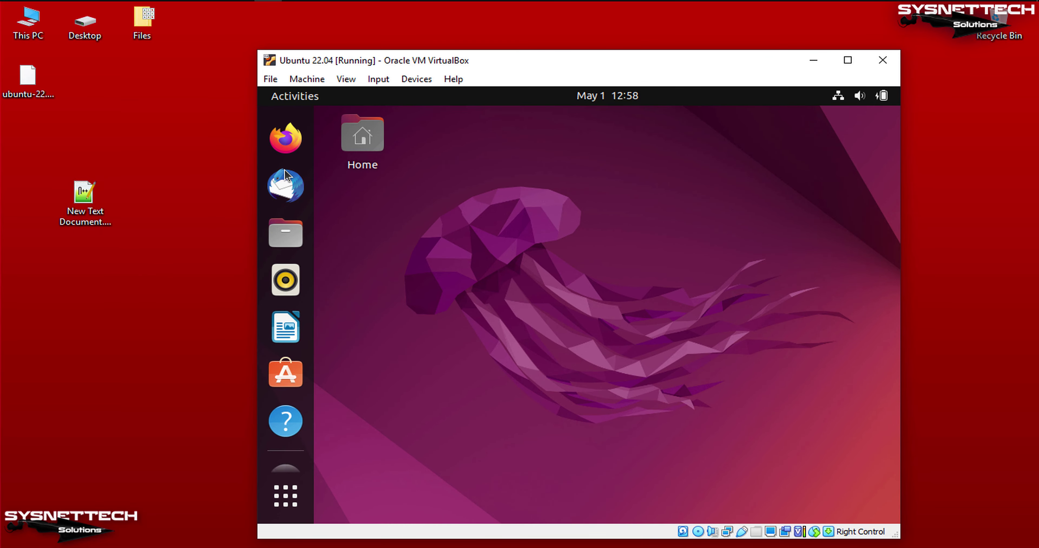
left_click_drag(104, 223, 525, 186)
left_click_drag(371, 245, 403, 245)
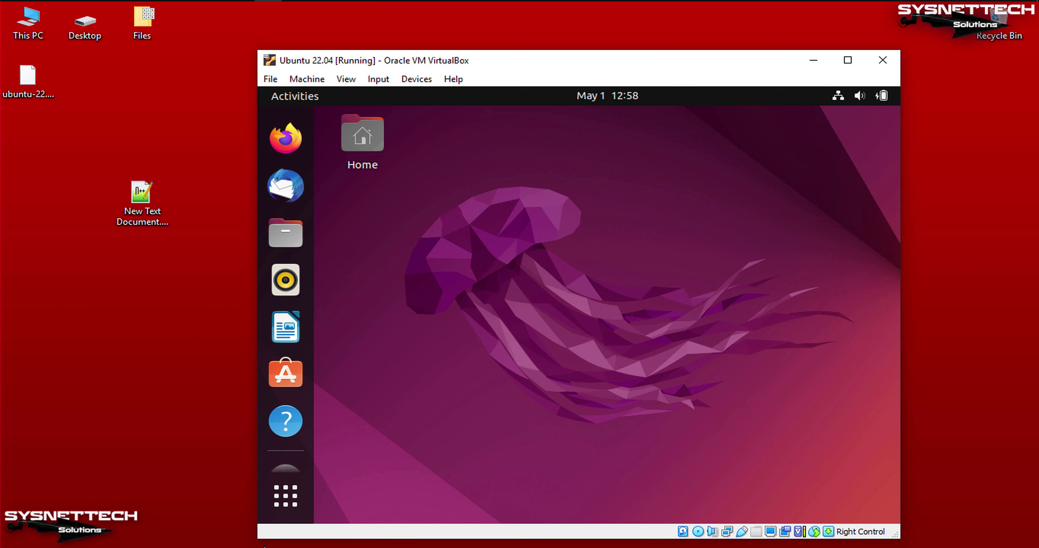
left_click_drag(135, 212, 524, 236)
- Copy the text document and confirm the Ubuntu desktop menu offers no paste option
right_click(137, 204)
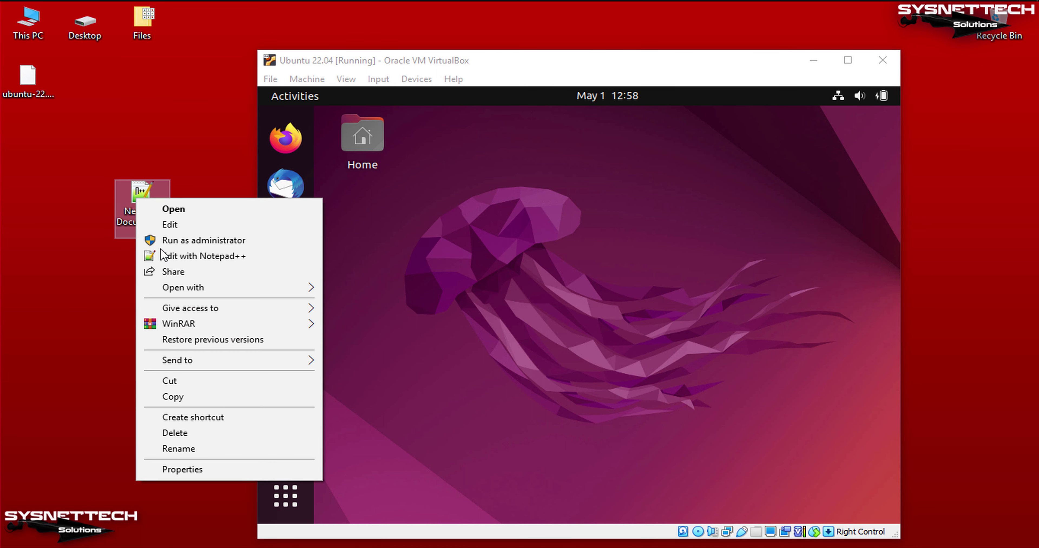
left_click(181, 392)
right_click(482, 273)
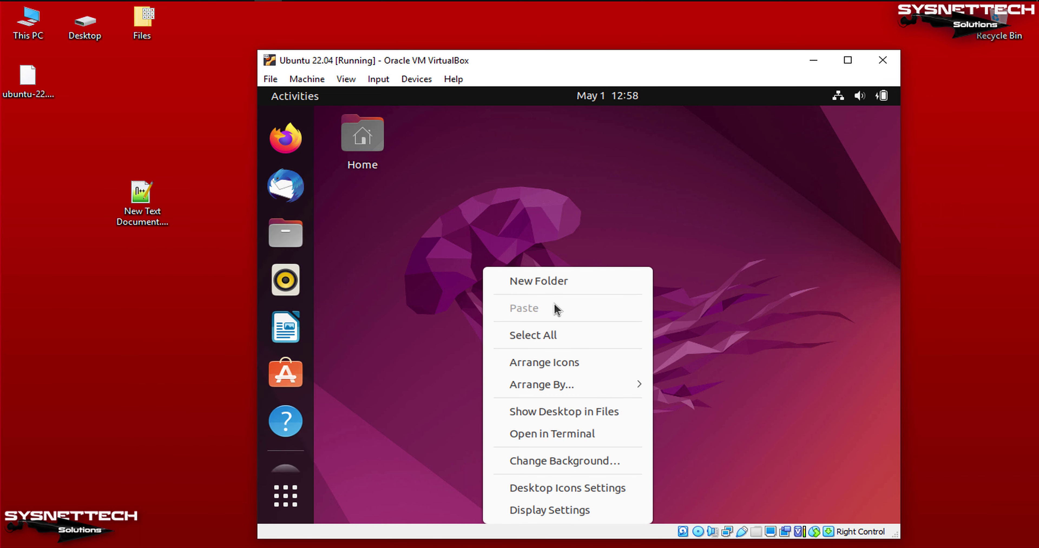
left_click(414, 278)
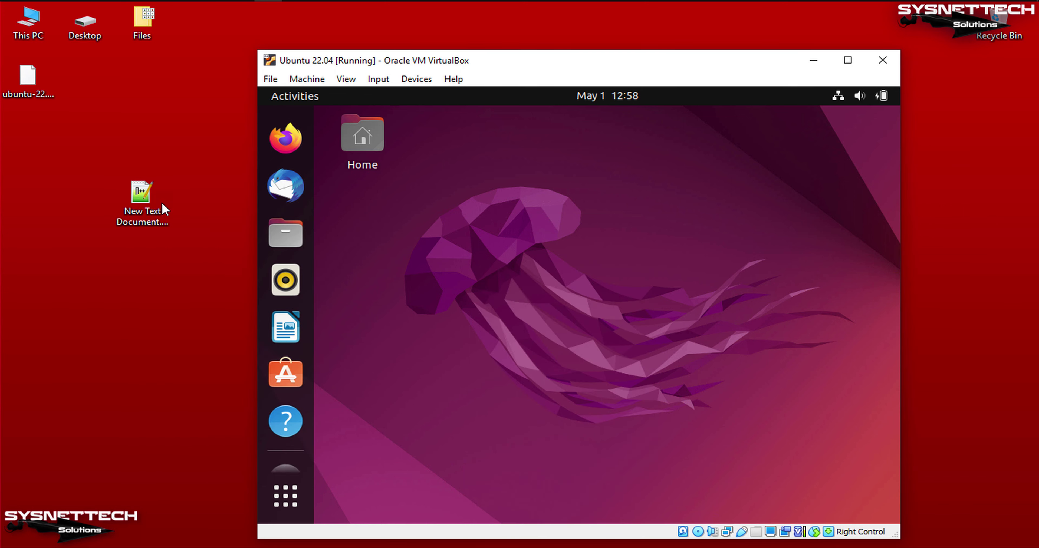
left_click(146, 200)
left_click(425, 230)
left_click(239, 10)
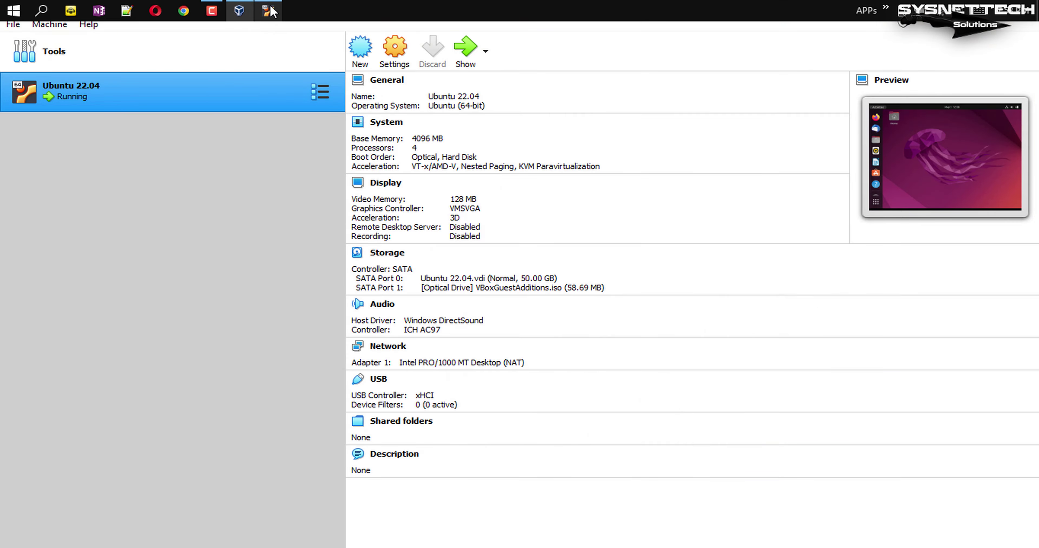
- Bring the Ubuntu VM forward, then reposition and widen its terminal window
left_click(267, 10)
left_click_drag(628, 63, 575, 42)
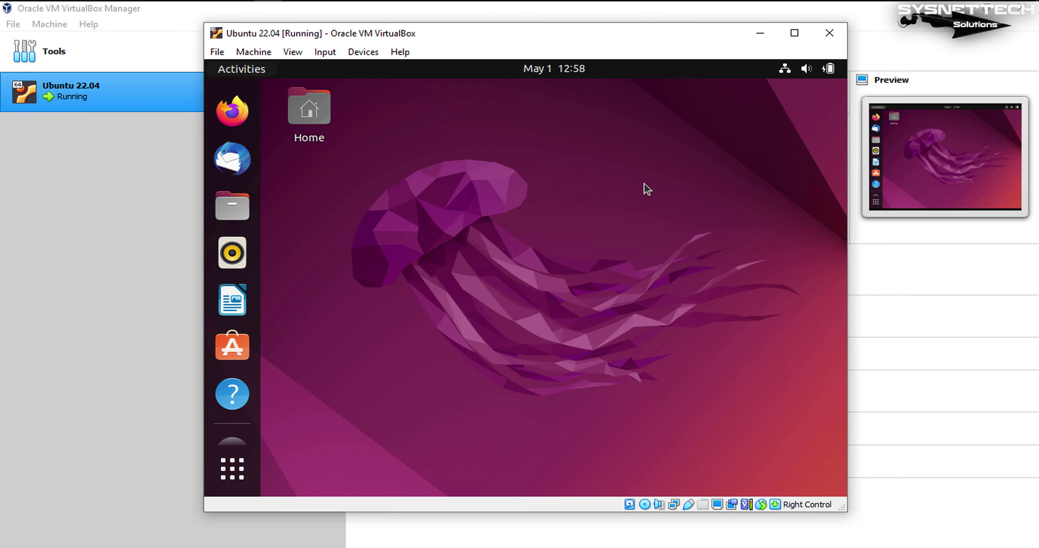
right_click(403, 141)
left_click(595, 355)
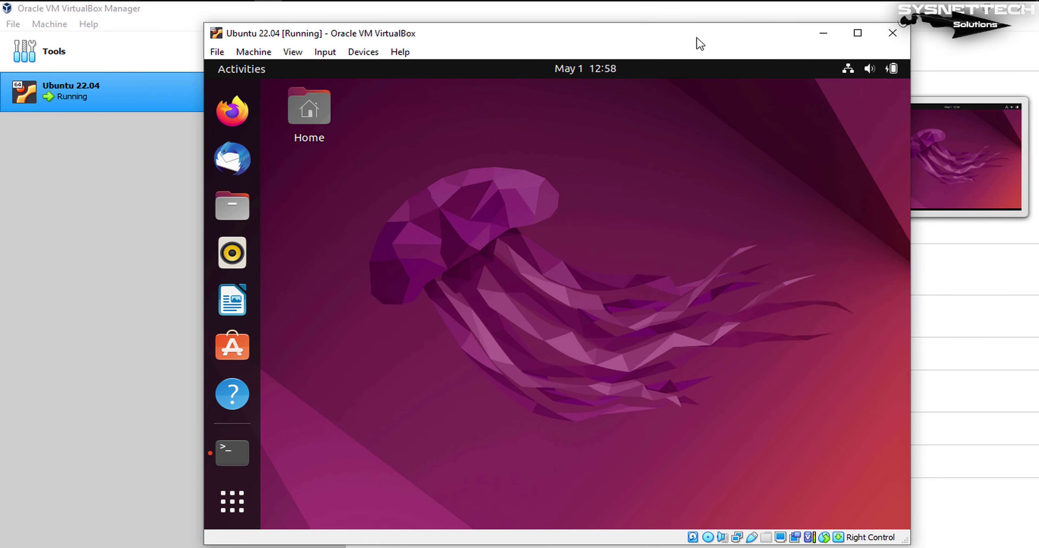
left_click_drag(701, 43, 670, 28)
left_click_drag(586, 85, 611, 97)
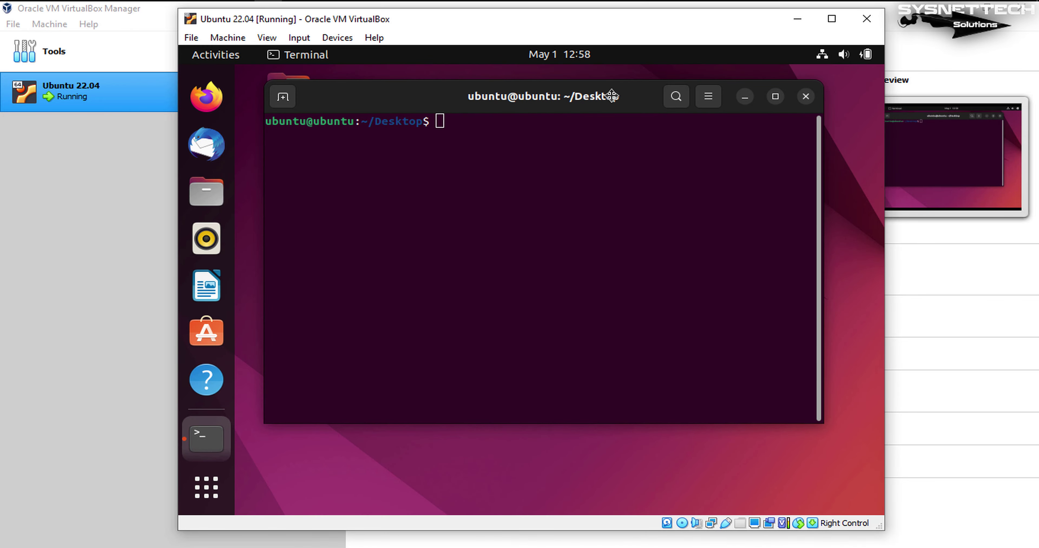
left_click_drag(823, 289, 886, 218)
left_click_drag(680, 96, 654, 99)
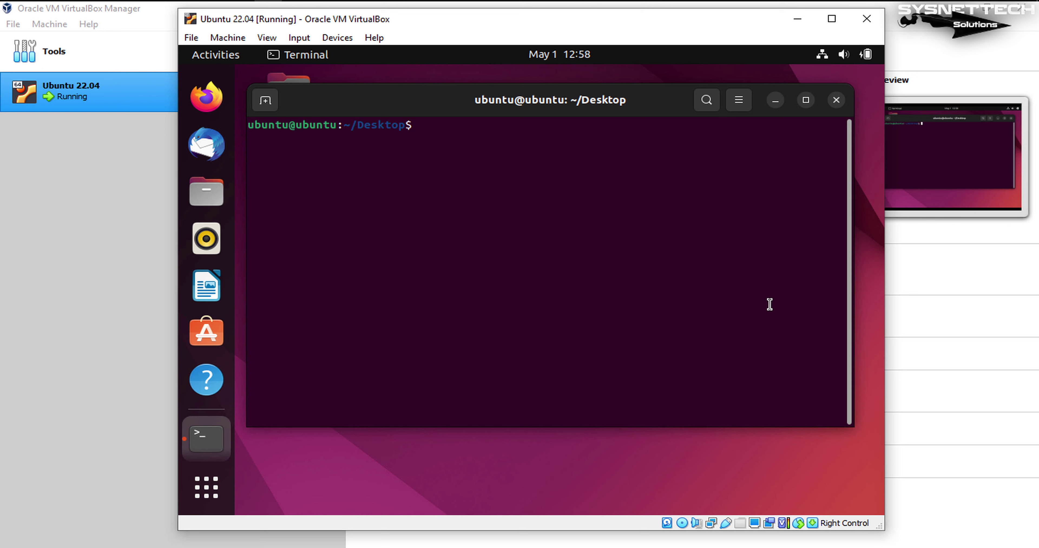
- Run sudo apt install gnome-shell-extension-prefs, confirm with Y, then clear the terminal
type("sudo apt instal")
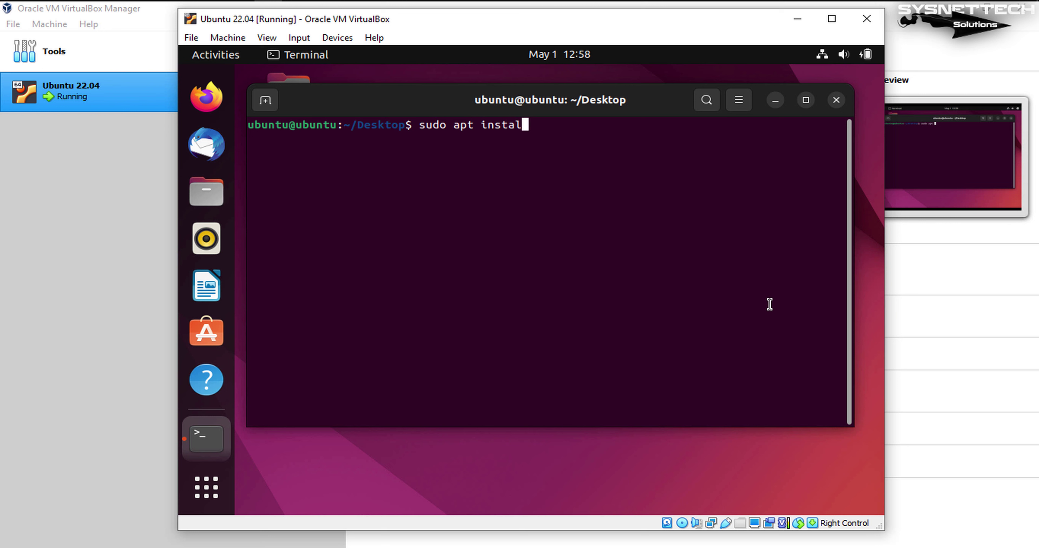
type("l gnome-shell-ex")
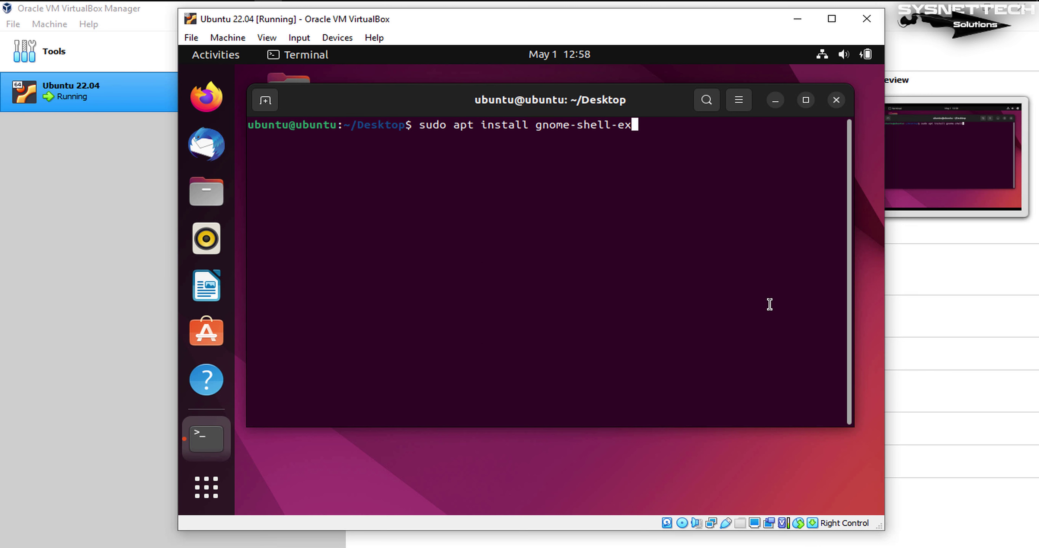
type("tension-prefs")
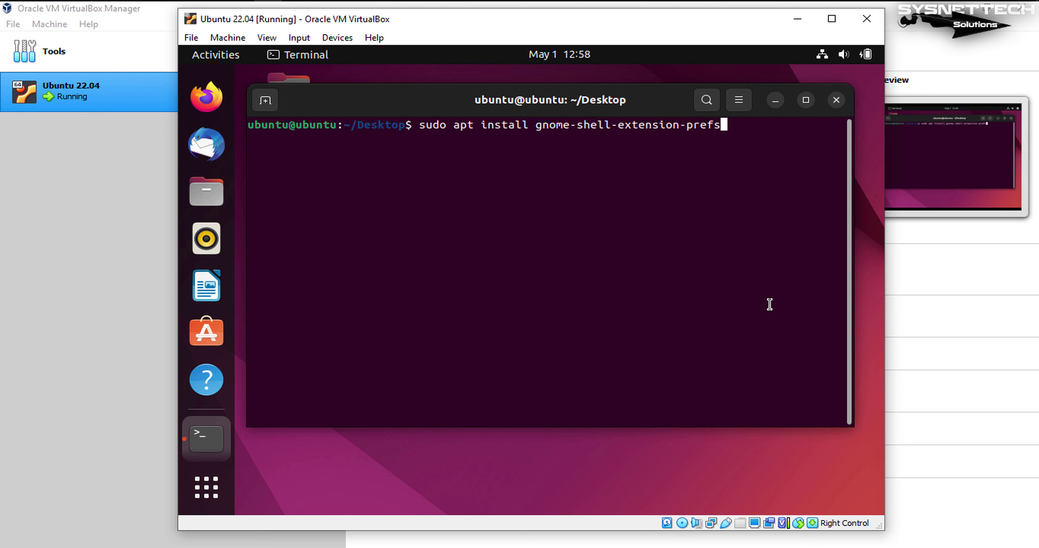
key("Return")
key("Return")
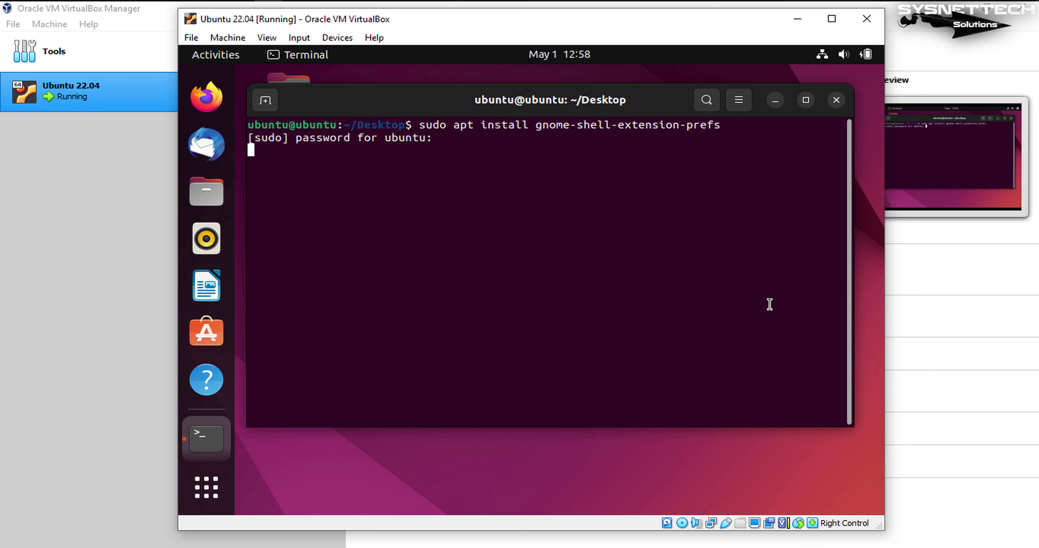
type("Y")
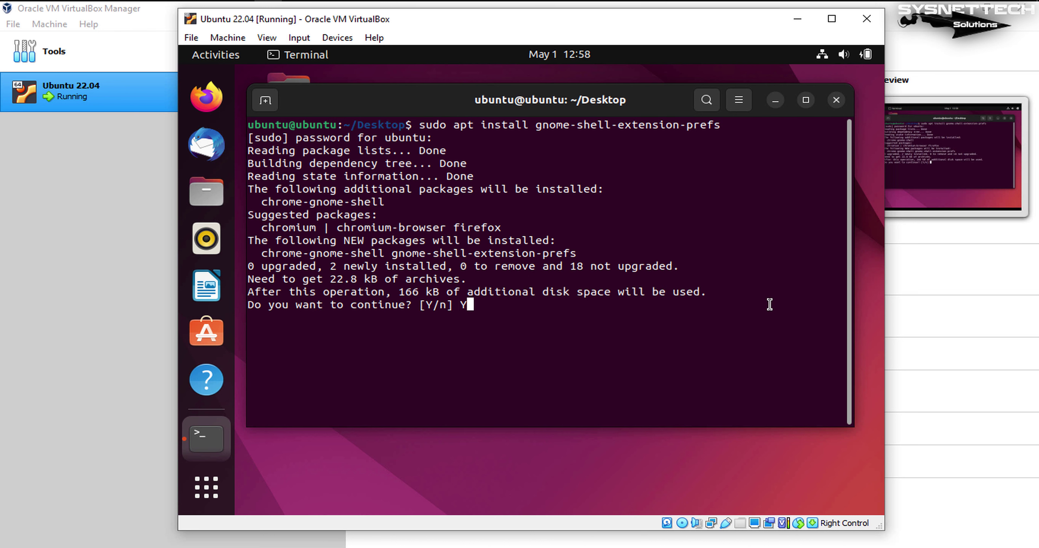
key("Return")
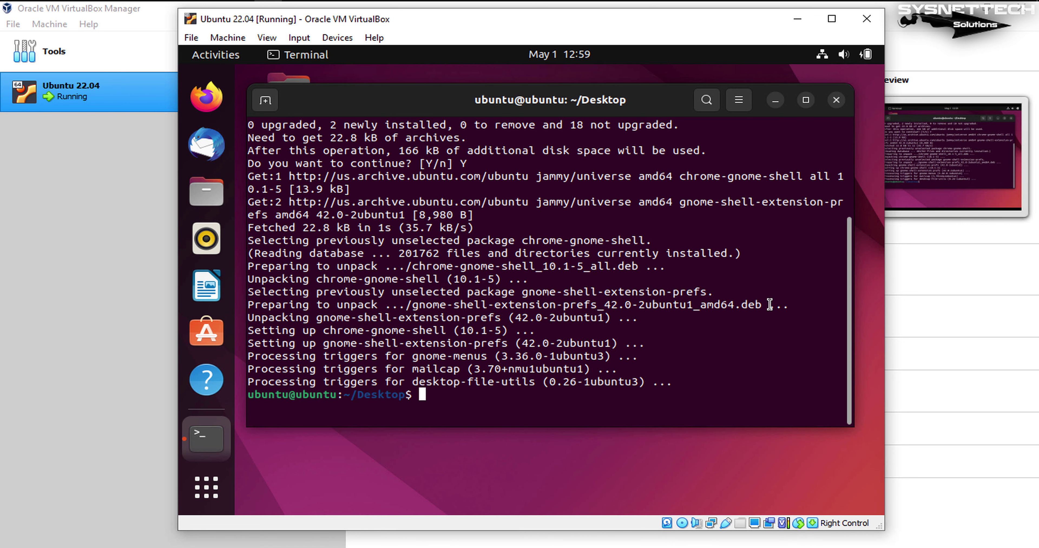
type("clear")
key("Return")
- Install nemo and its 47 new dependencies with sudo apt install nemo, confirming with Y
type("sud")
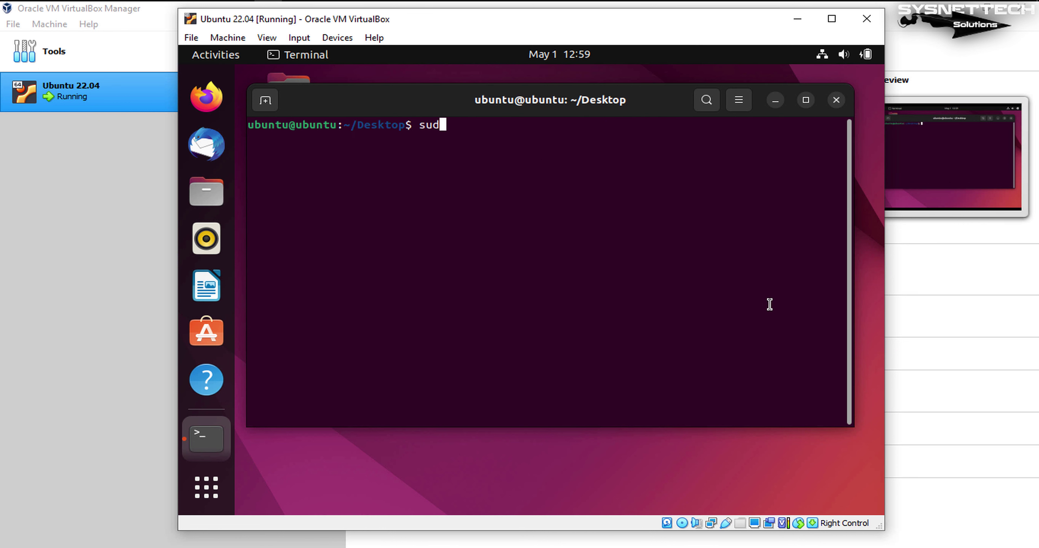
type("o apt install nemo")
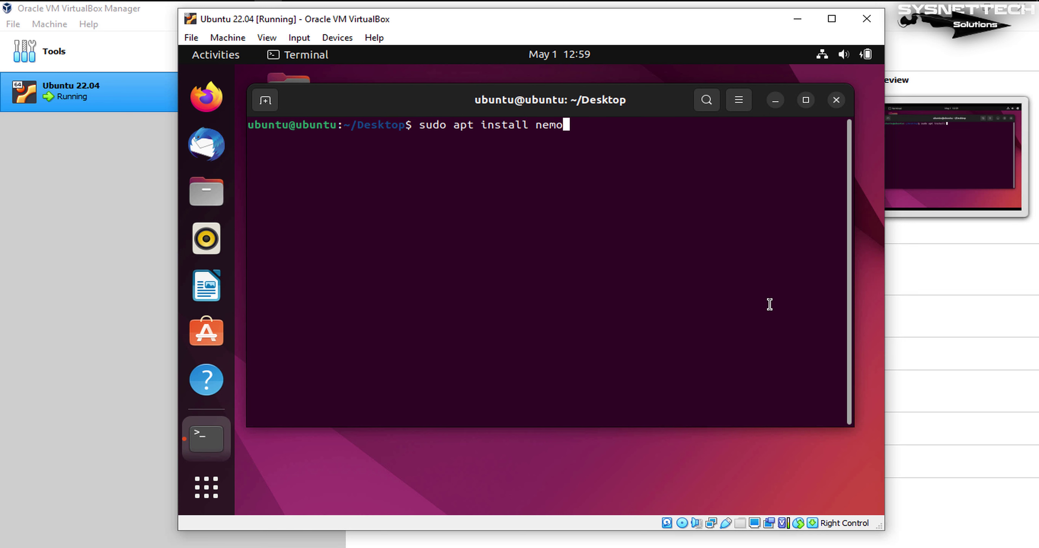
key("Return")
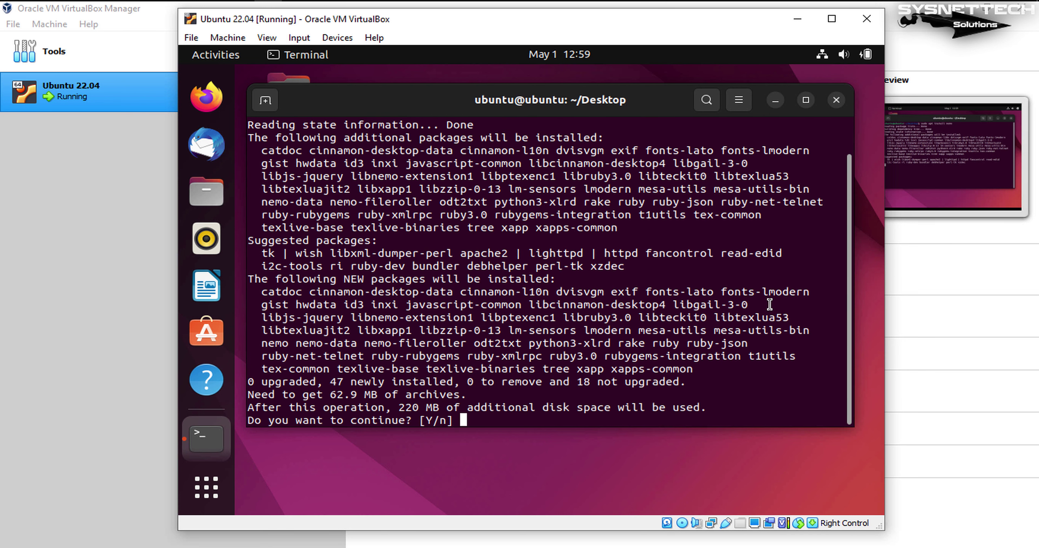
type("Y")
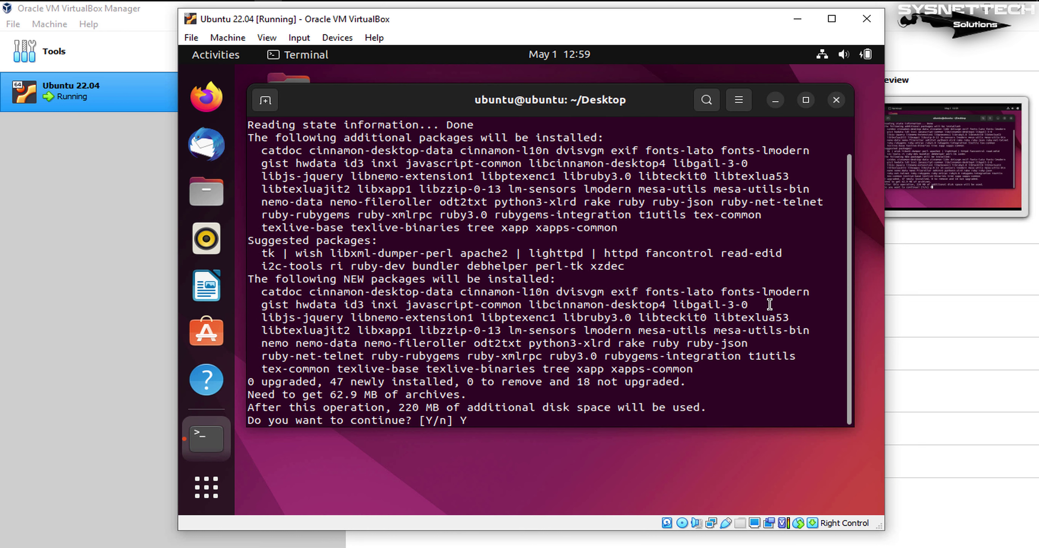
key("Return")
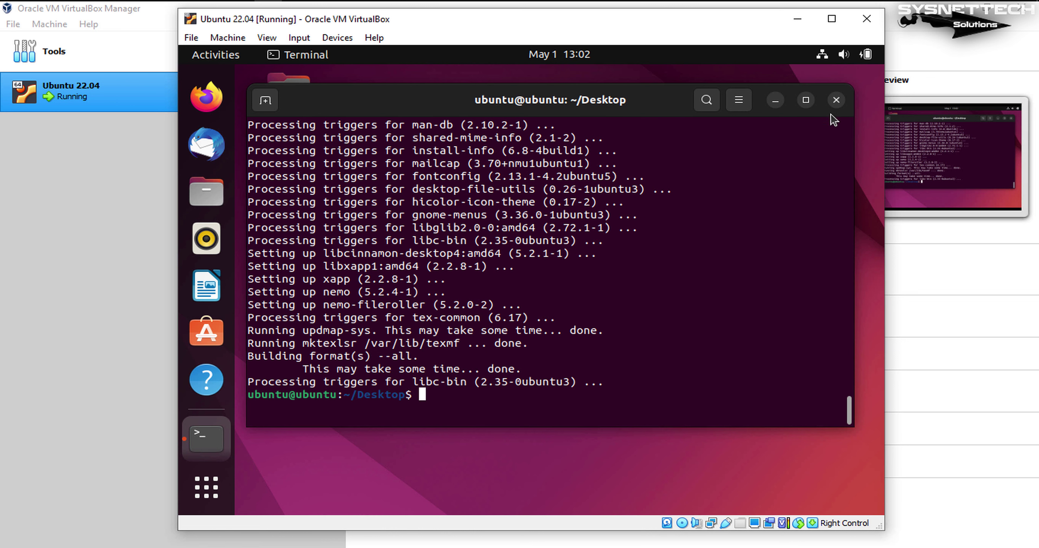
- Close the guest terminal and launch the Extensions app from the Activities search
left_click(836, 102)
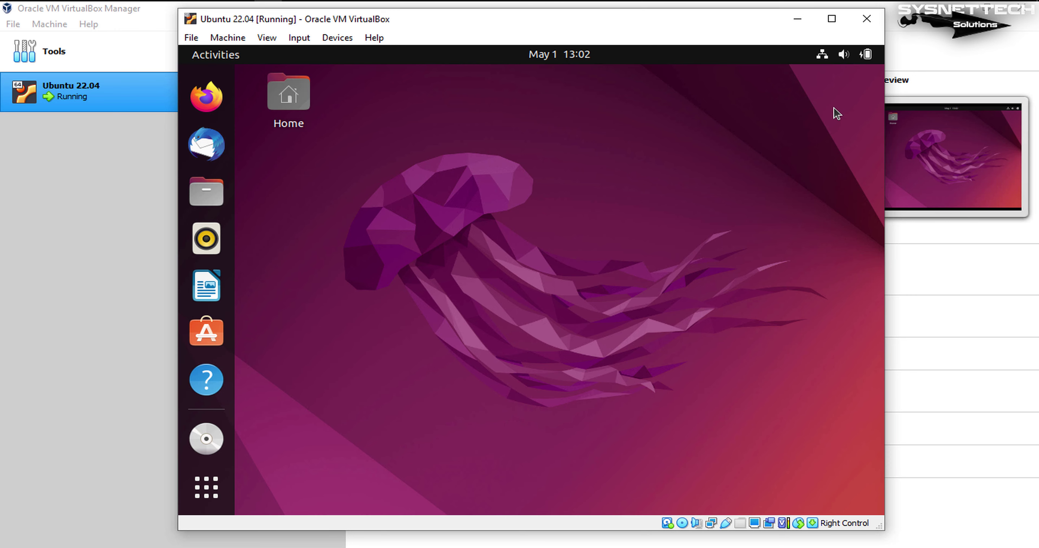
key("super")
type("exte")
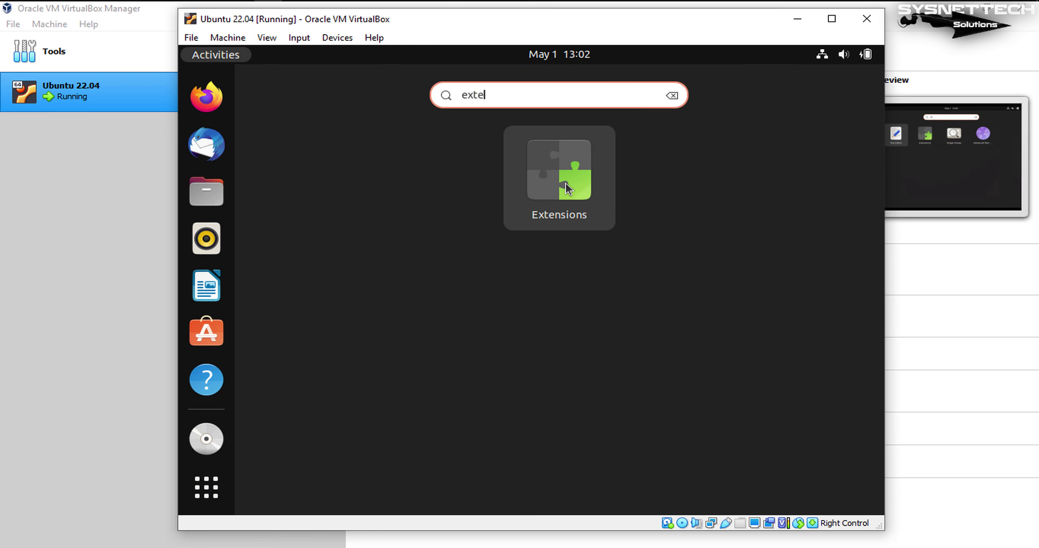
left_click(567, 188)
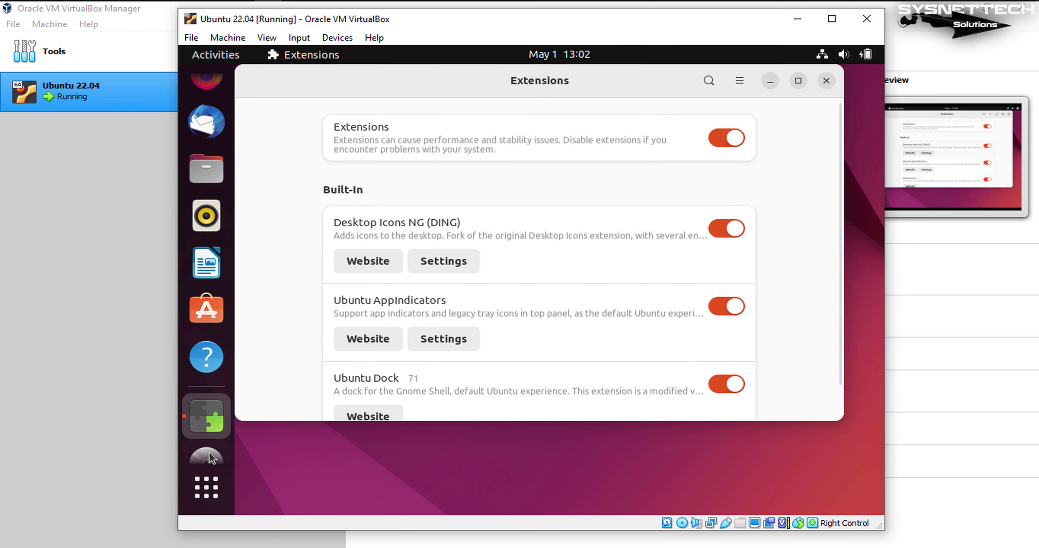
- Unmount the VBox_GAs disc from the Ubuntu dock
right_click(210, 393)
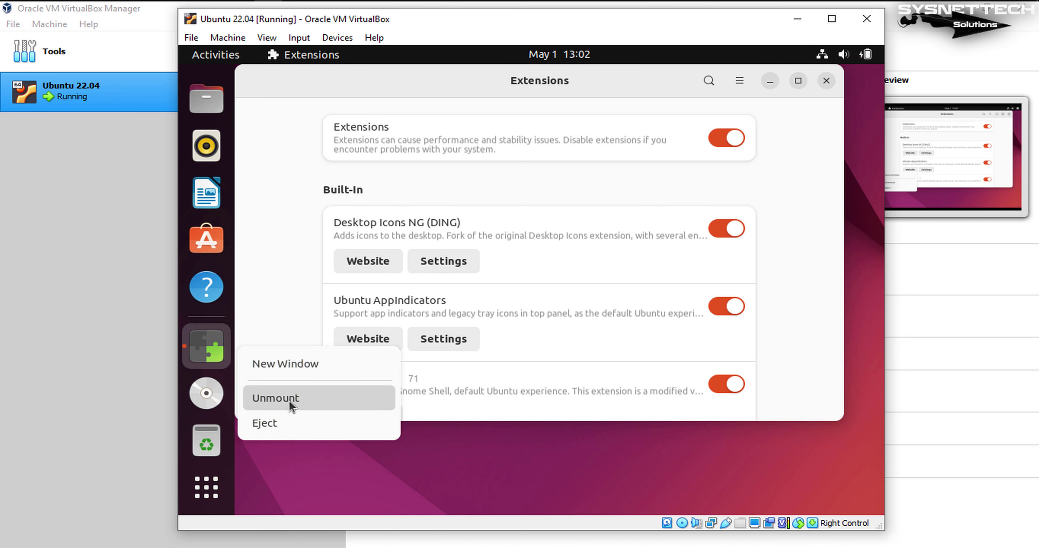
left_click(266, 398)
left_click(731, 85)
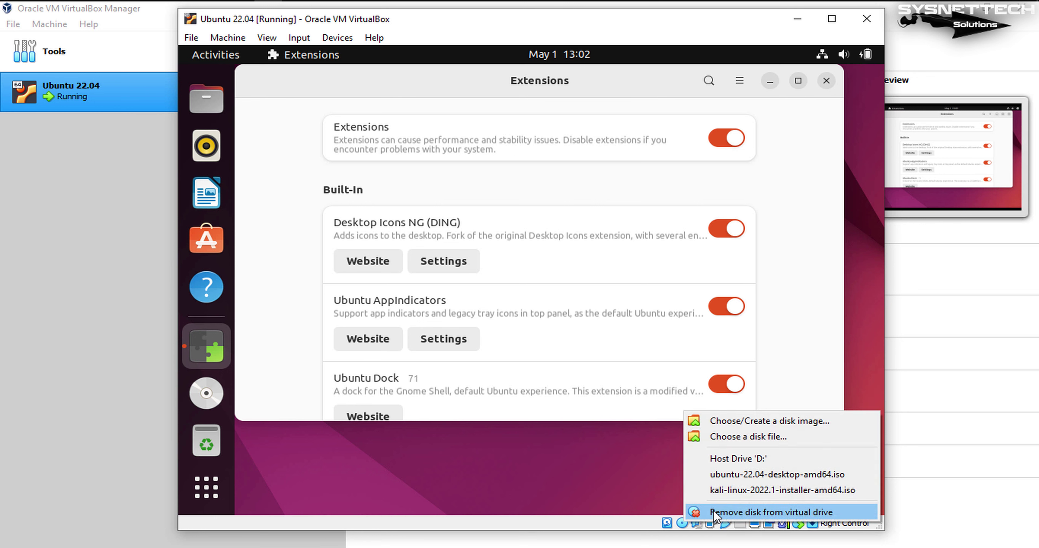
- Force-eject VBoxGuestAdditions.iso from the VM's virtual optical drive
left_click(693, 515)
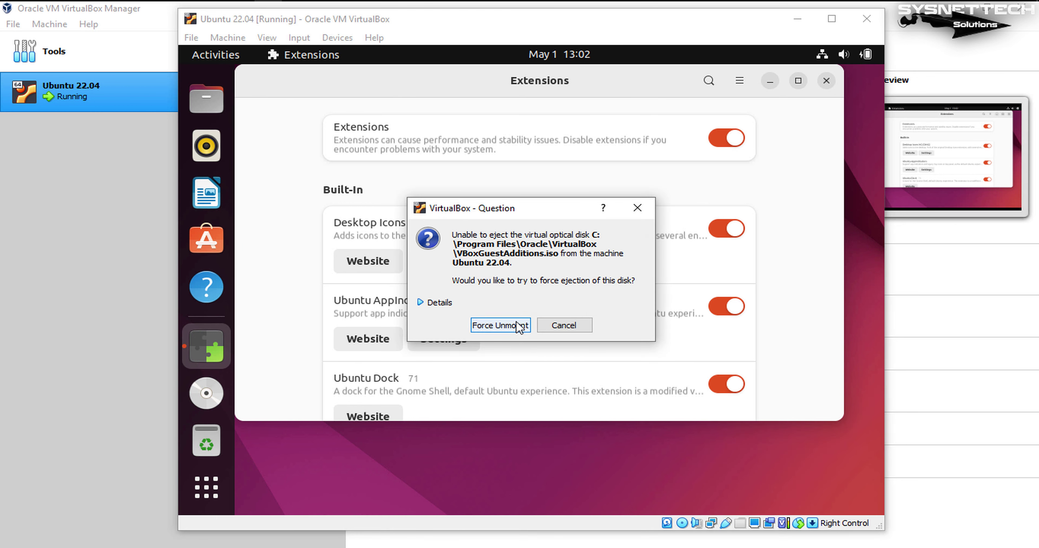
left_click(500, 325)
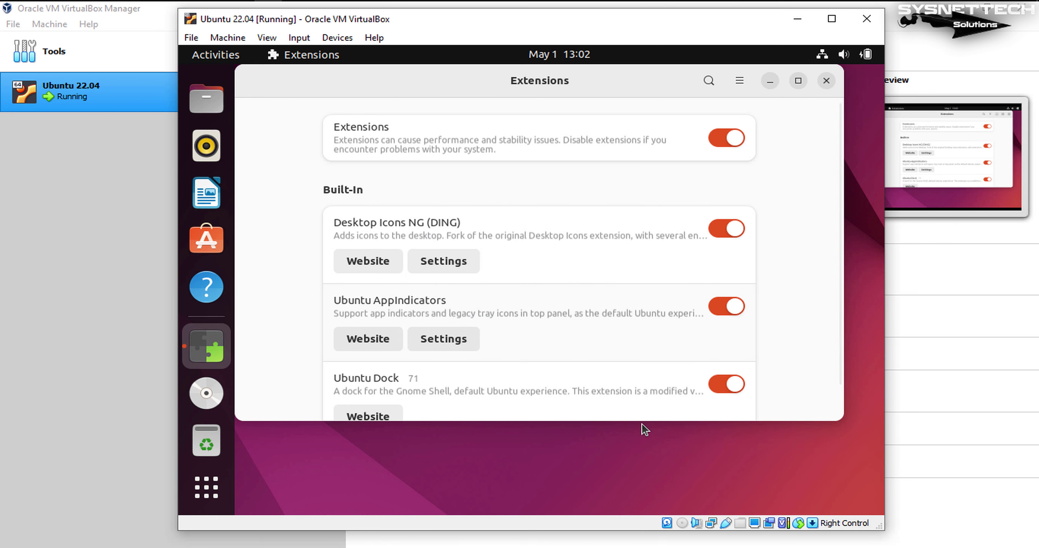
right_click(218, 397)
left_click(662, 483)
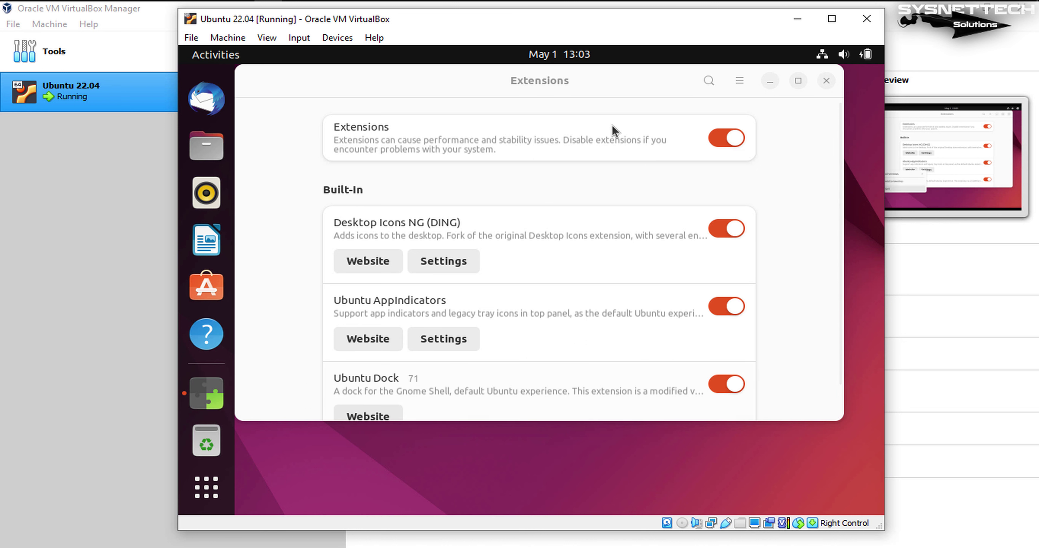
- Switch off the Desktop Icons NG (DING) extension and close the Extensions window
left_click_drag(612, 125, 622, 169)
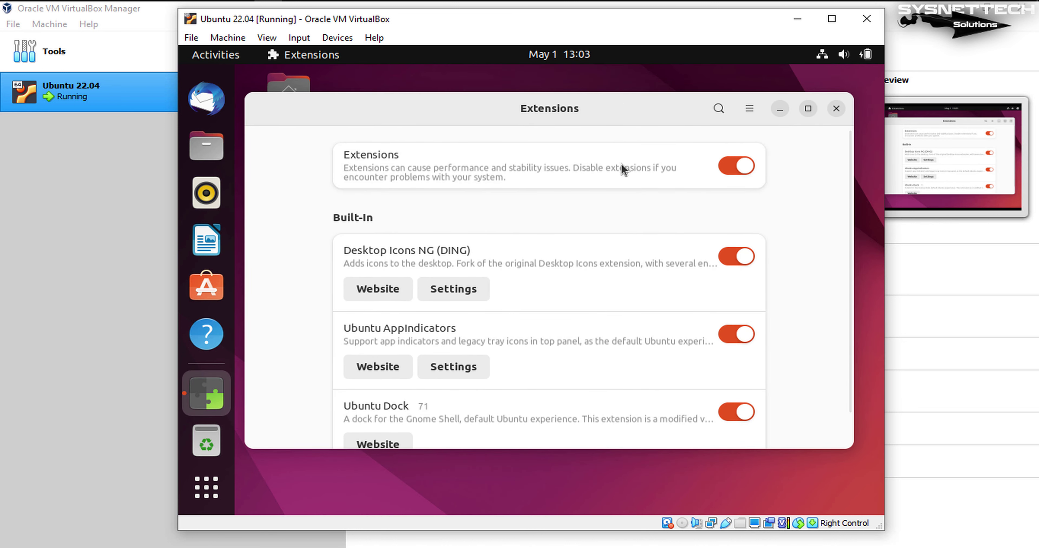
left_click(731, 257)
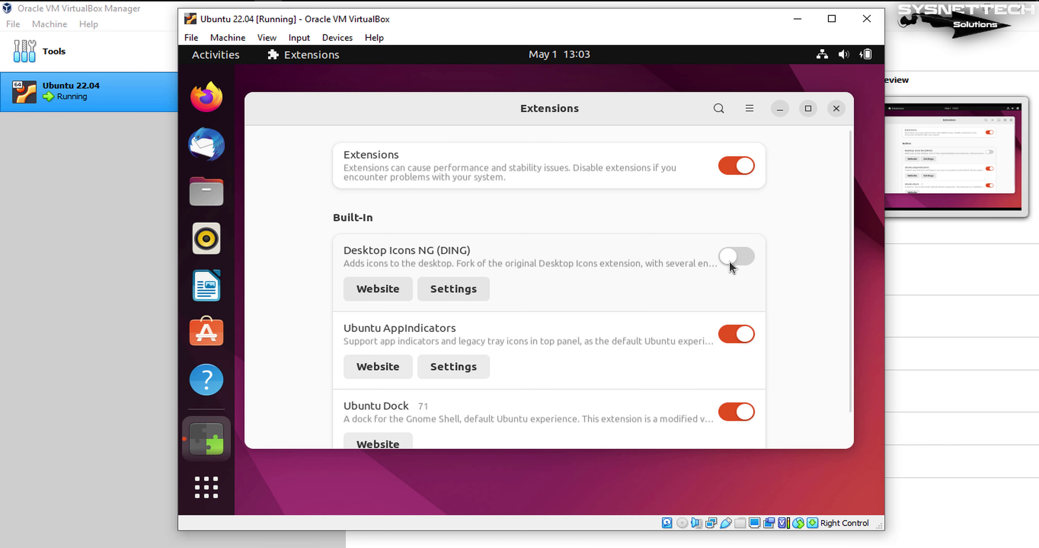
left_click(836, 108)
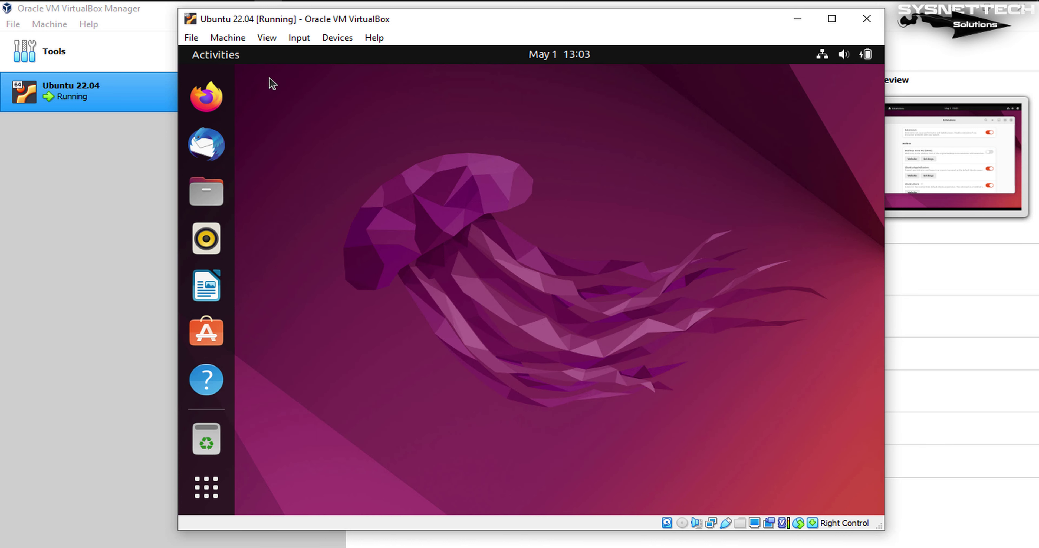
- Open Startup Applications from the Activities search
key("super")
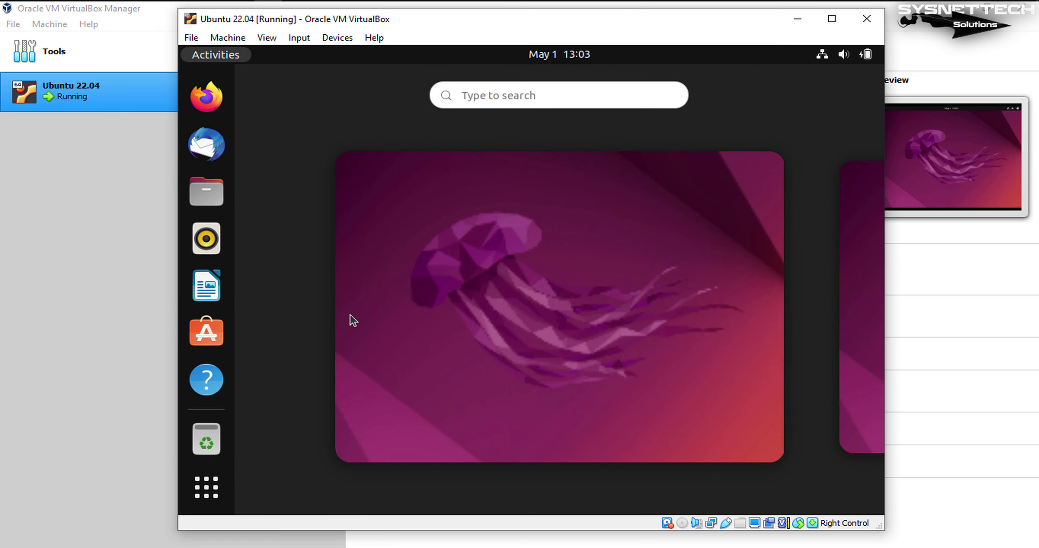
type("start")
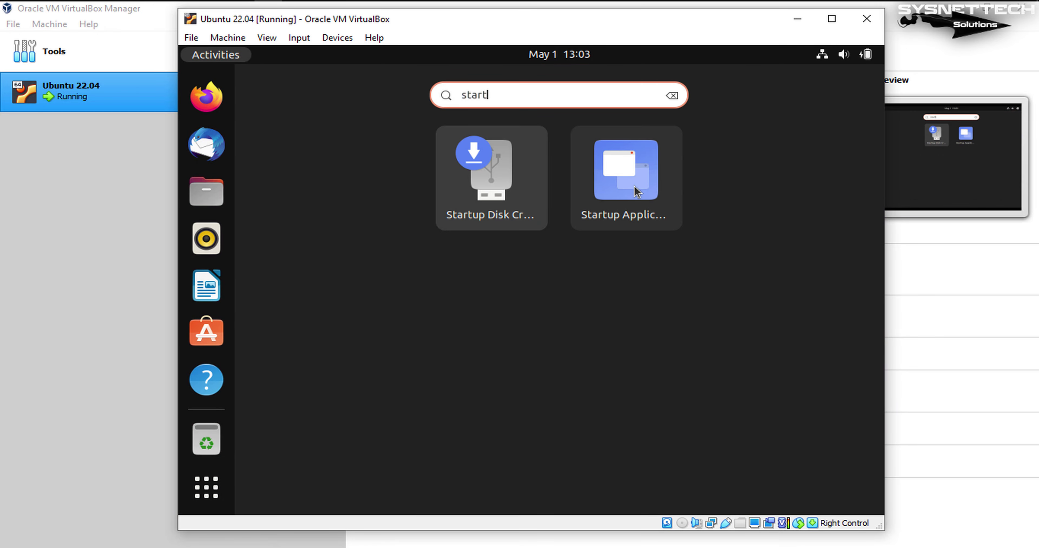
left_click(626, 174)
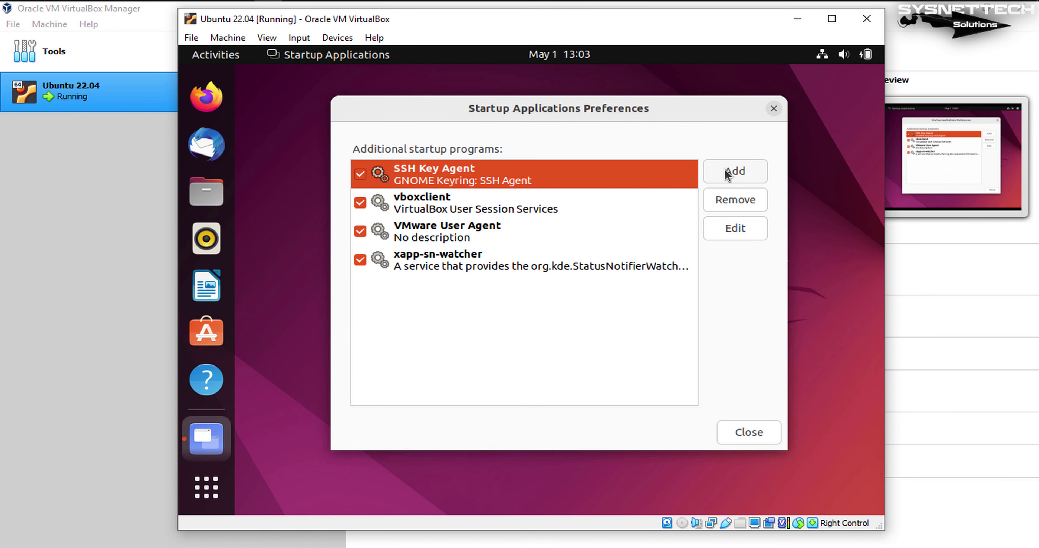
- Add a startup program named Nemo Desktop, commented Nemo Desktop, running nemo-desktop
left_click(714, 181)
type("Nemo ")
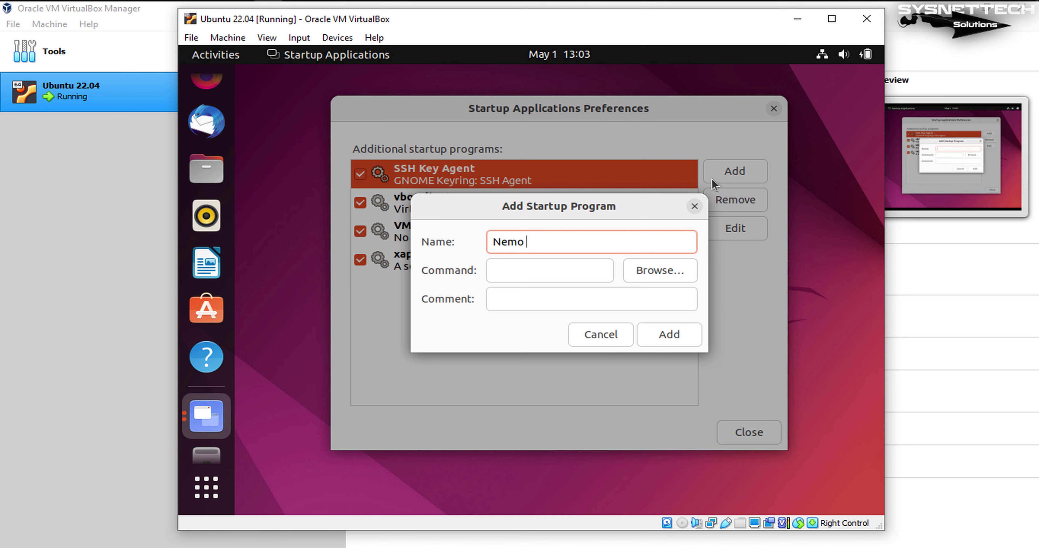
type("Desktop")
key("ctrl+a")
key("ctrl+c")
left_click(565, 293)
key("ctrl+v")
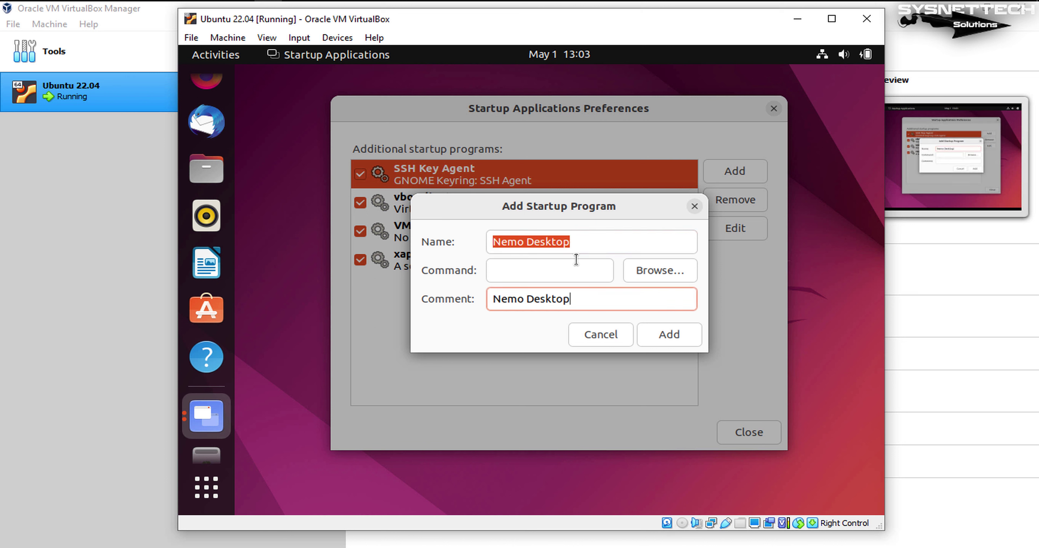
left_click(575, 268)
type("nemo-desktop")
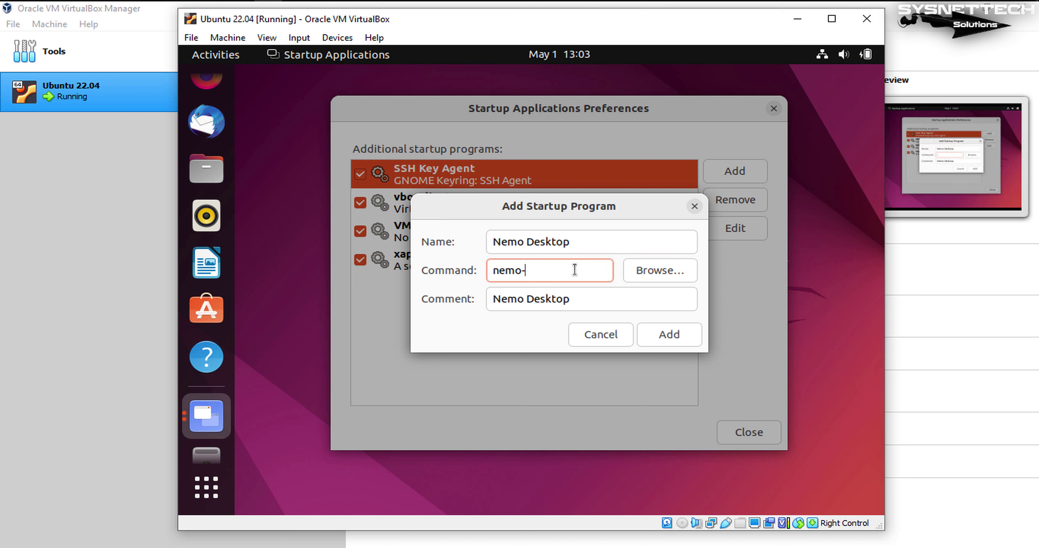
left_click(663, 334)
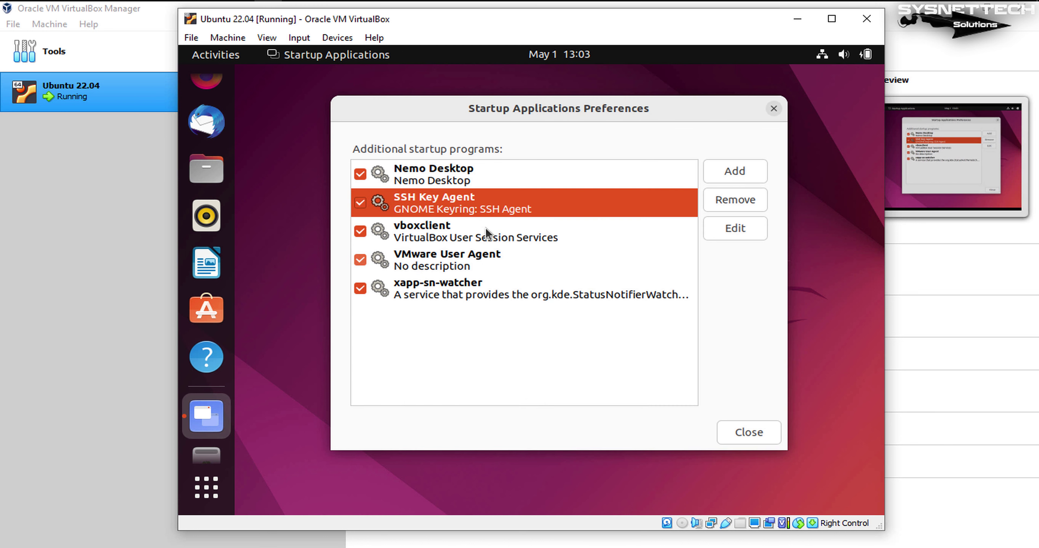
left_click(462, 182)
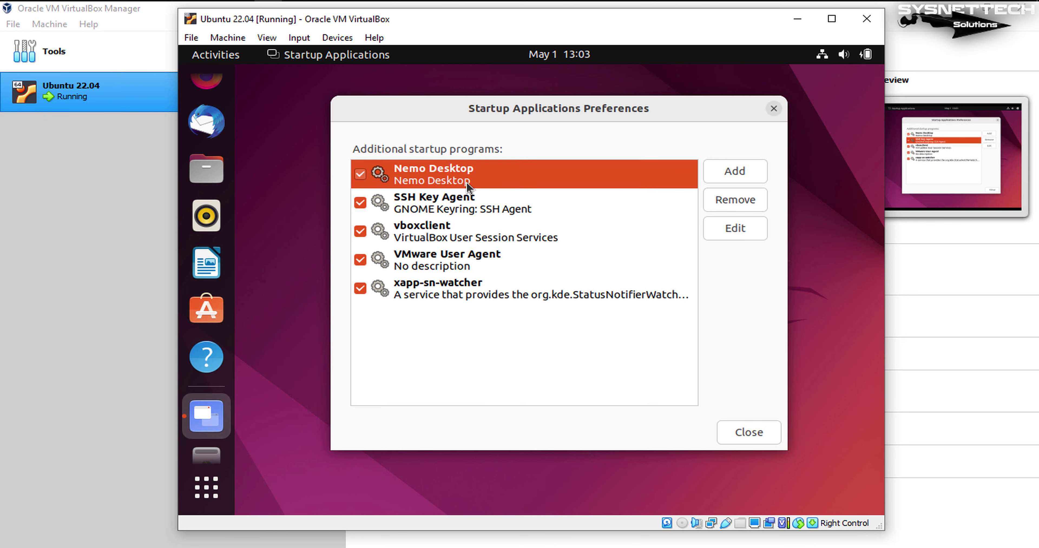
- Close Startup Applications and power off the Ubuntu guest from the system menu
left_click(774, 108)
left_click(865, 55)
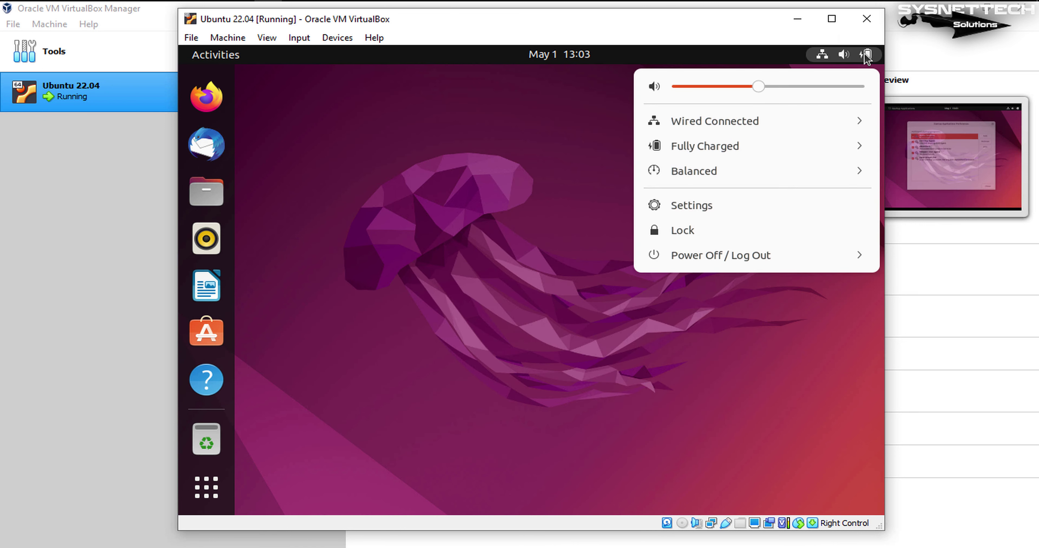
left_click(758, 255)
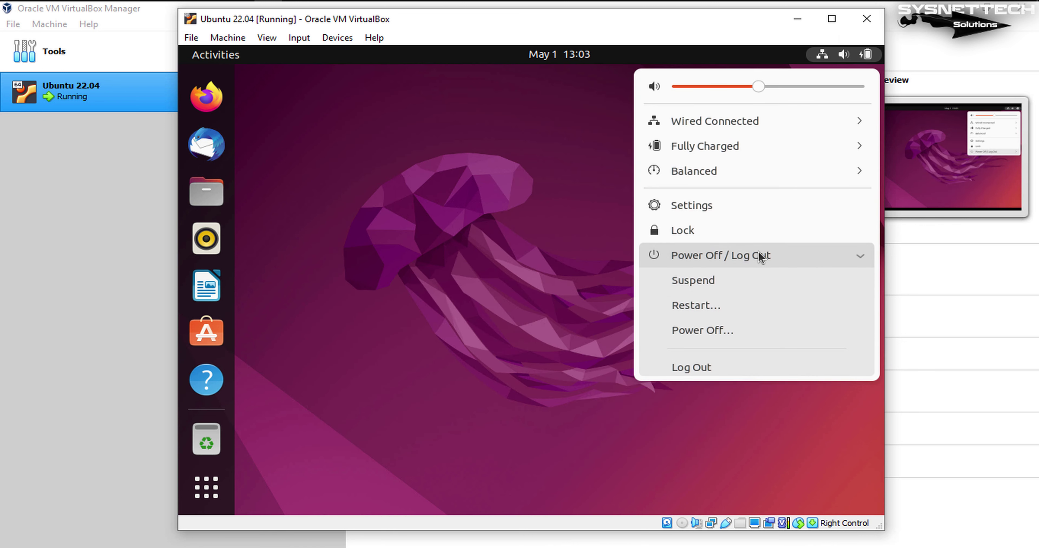
left_click(685, 330)
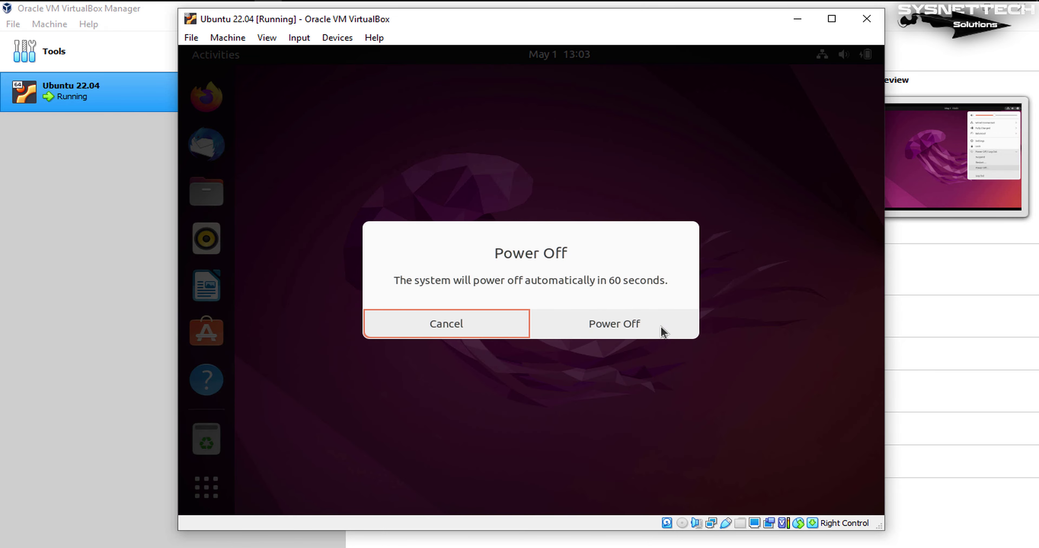
left_click(646, 325)
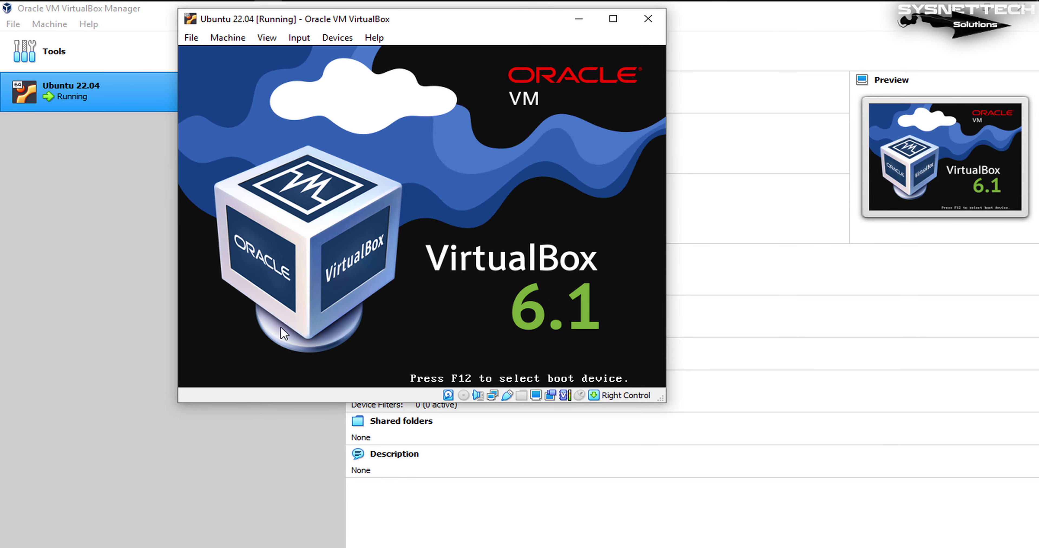
- After it boots, sign in to the ubuntu account with its password
left_click_drag(464, 33, 602, 51)
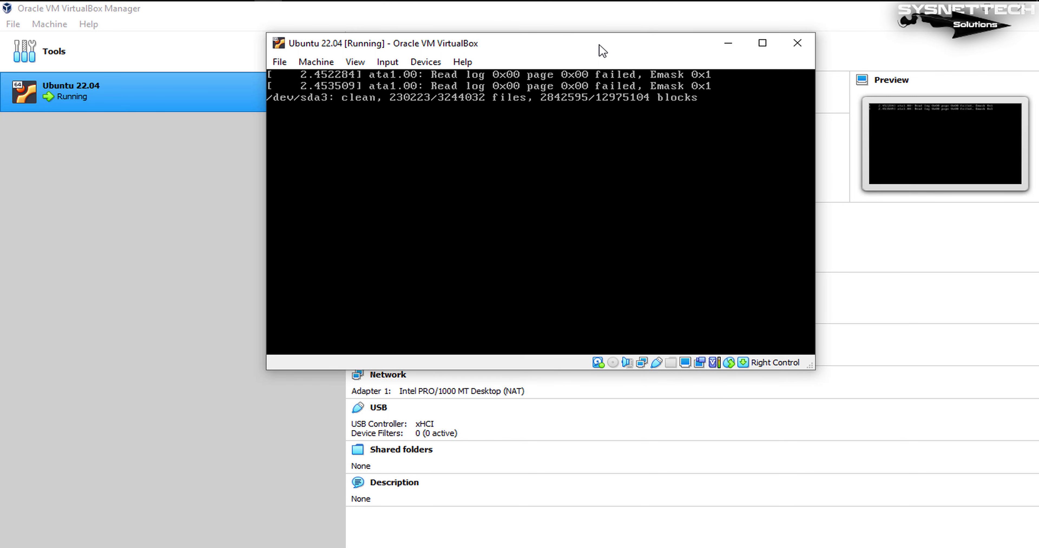
left_click_drag(593, 50, 567, 43)
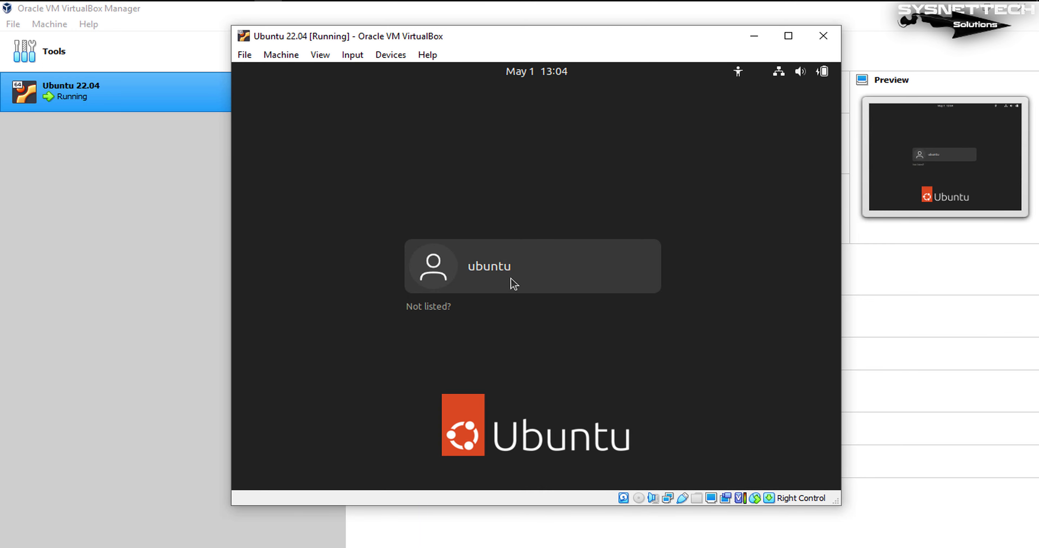
left_click(510, 278)
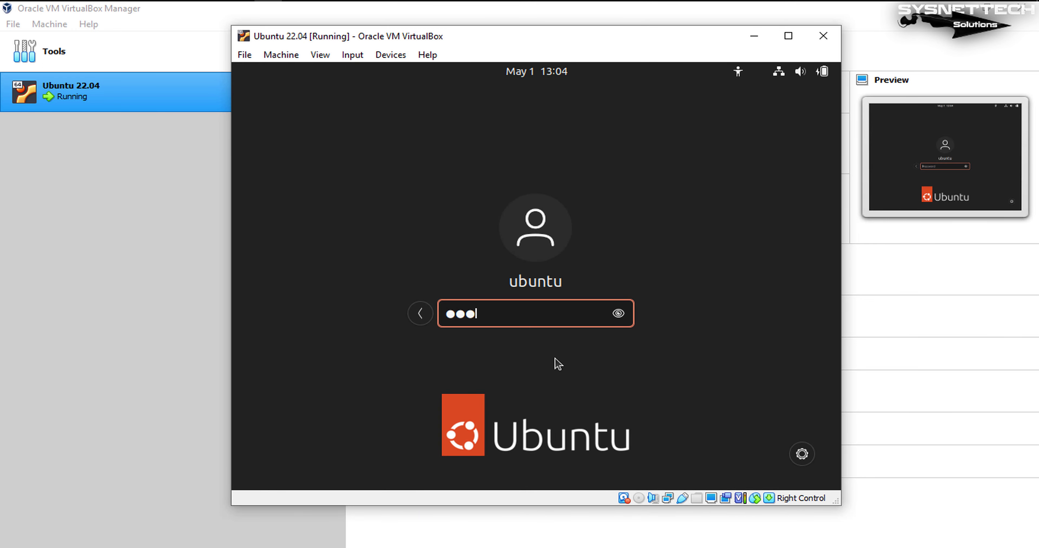
key("Return")
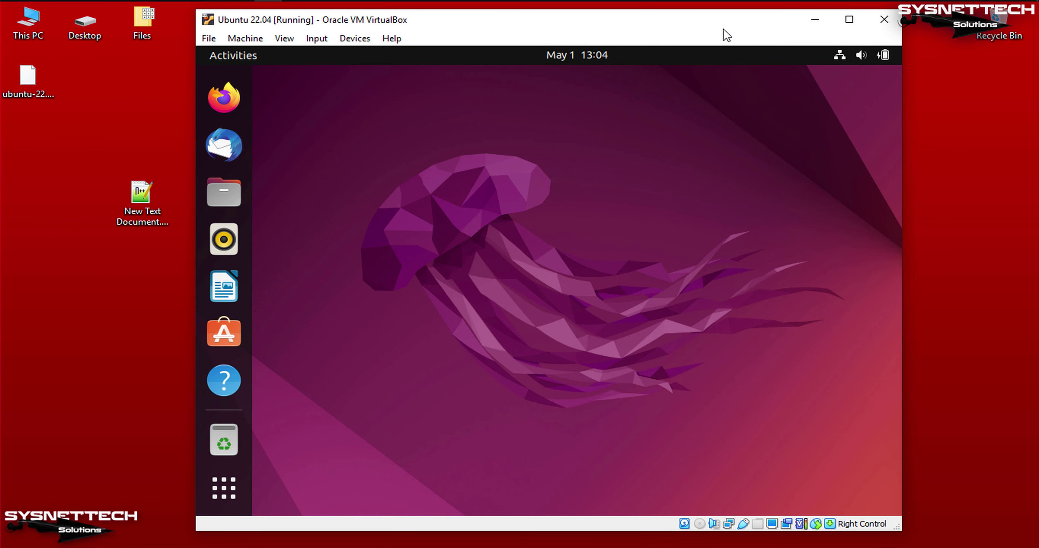
- Drag New Text Document.txt from the Windows desktop onto the Ubuntu desktop
left_click_drag(726, 23, 770, 33)
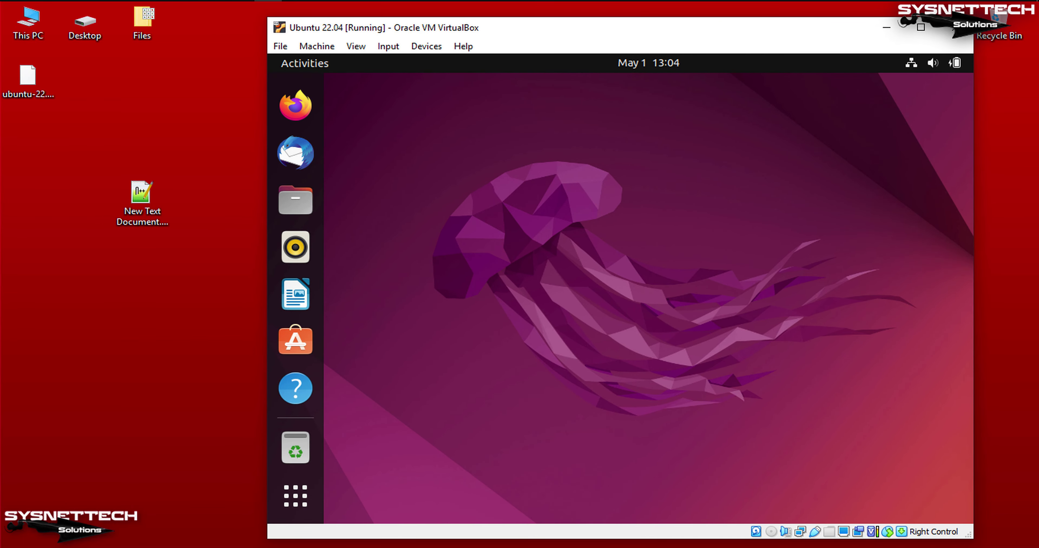
left_click_drag(969, 537, 906, 488)
left_click_drag(654, 46, 721, 62)
left_click_drag(141, 196, 464, 346)
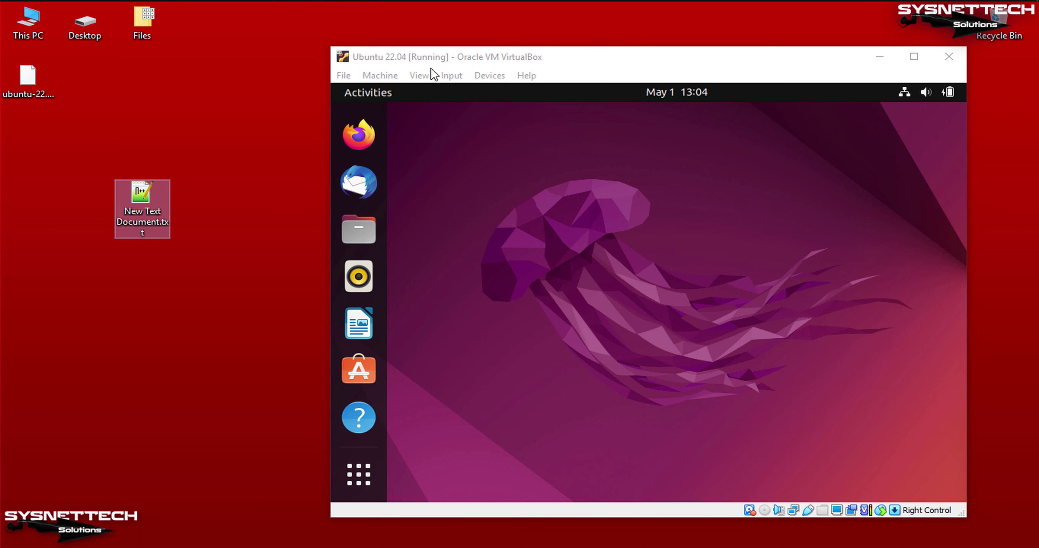
left_click_drag(196, 229, 484, 240)
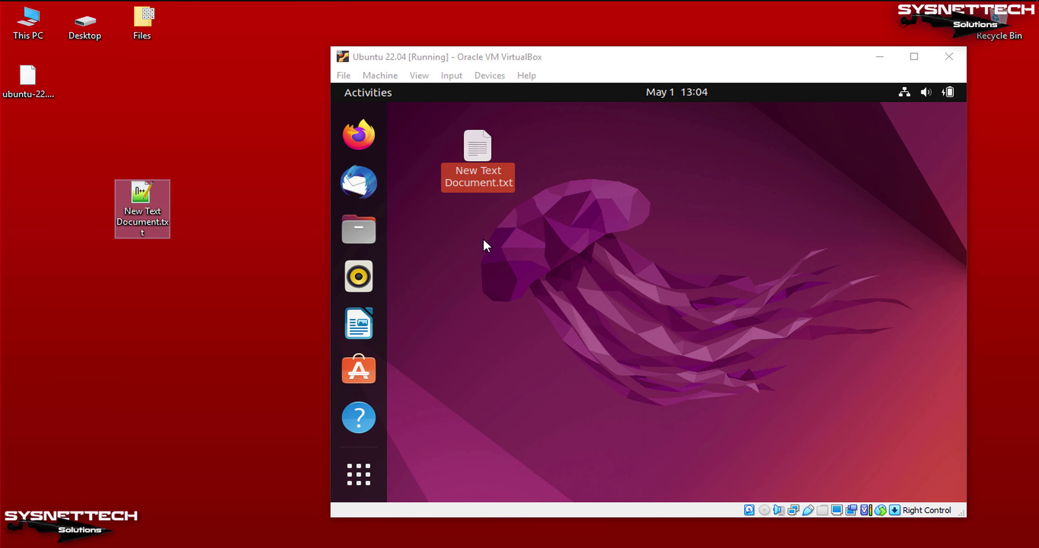
mouse_move(500, 182)
left_mouse_down()
mouse_move(444, 153)
mouse_move(502, 190)
left_mouse_up()
left_click(550, 236)
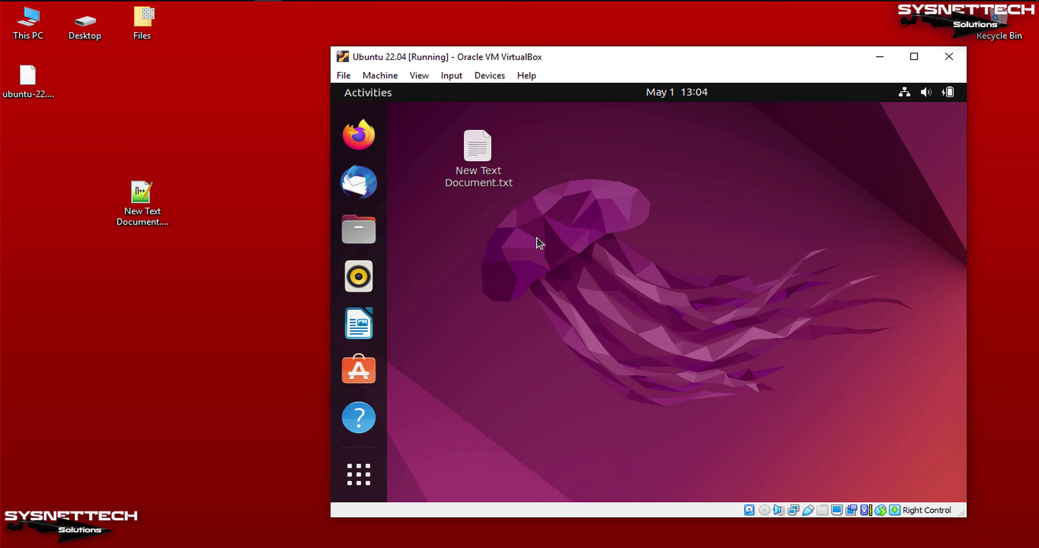
- Open the copied file in Text Editor, type test and save it
double_click(481, 153)
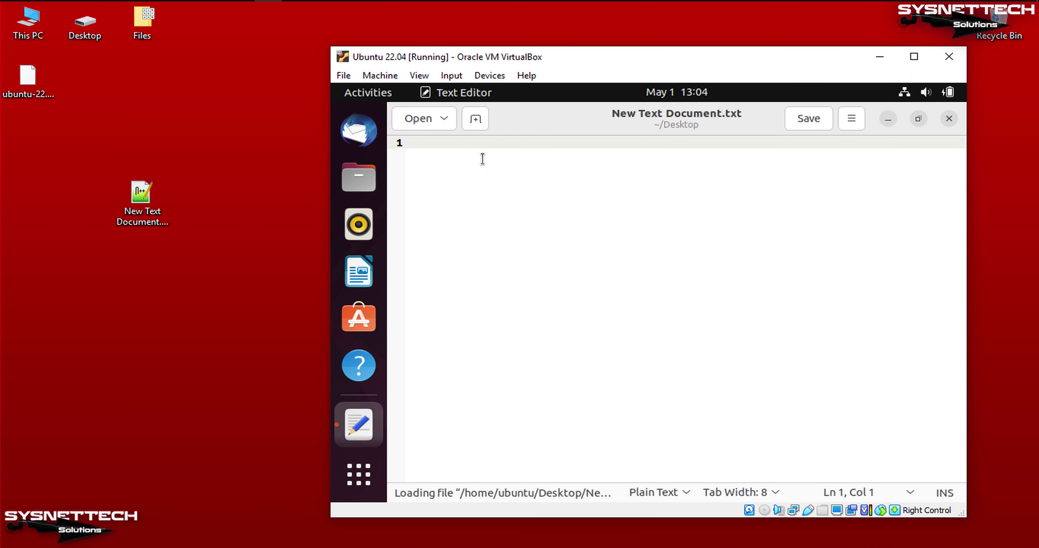
type("test")
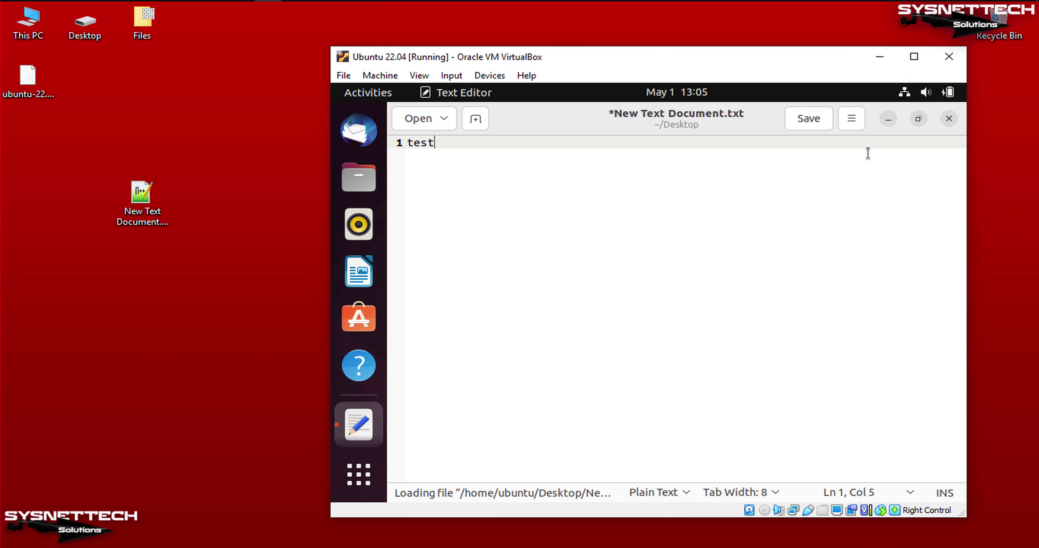
left_click(810, 120)
- Drag the edited file back to the Windows desktop, replacing the host copy
left_click(949, 118)
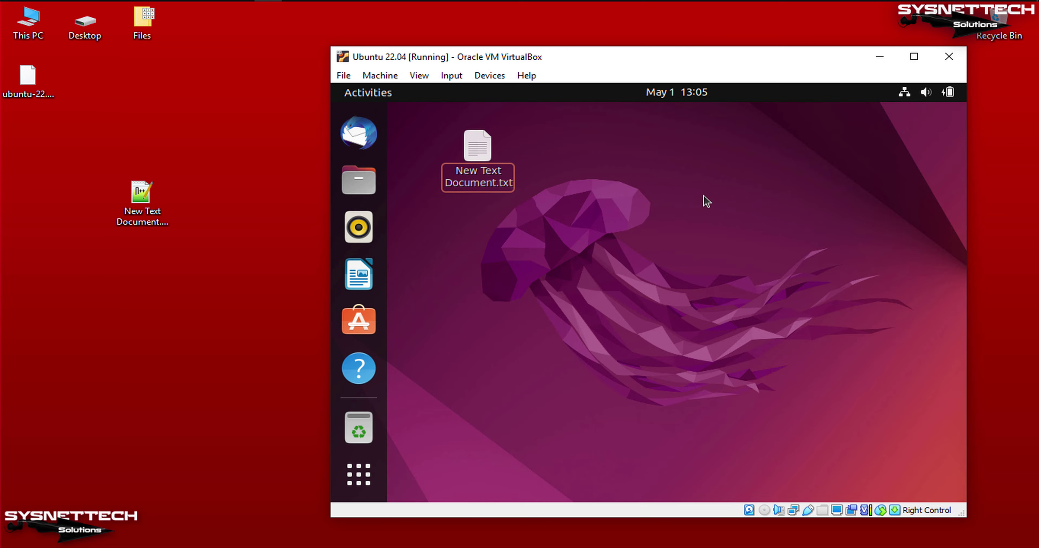
left_click_drag(486, 152, 271, 270)
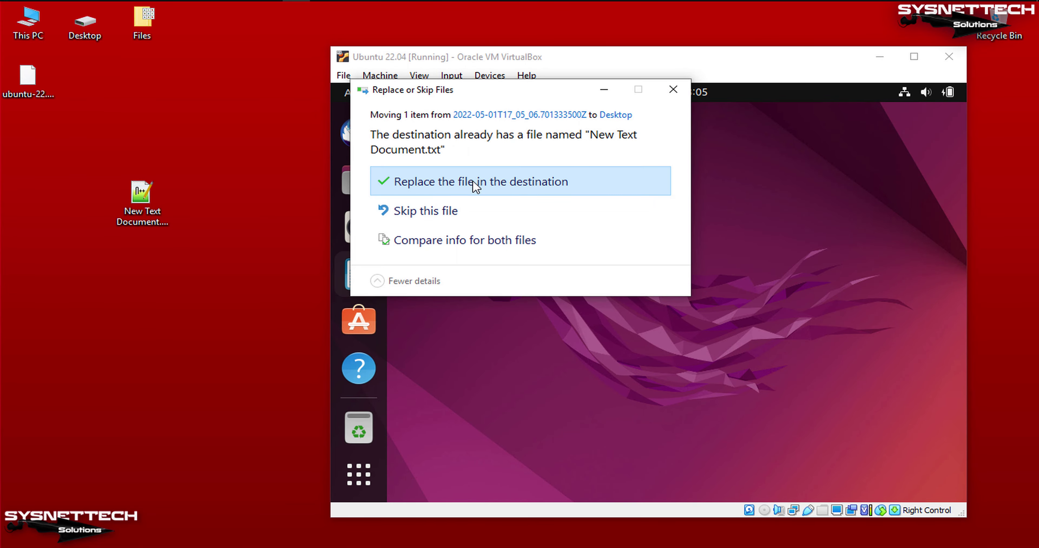
left_click(471, 181)
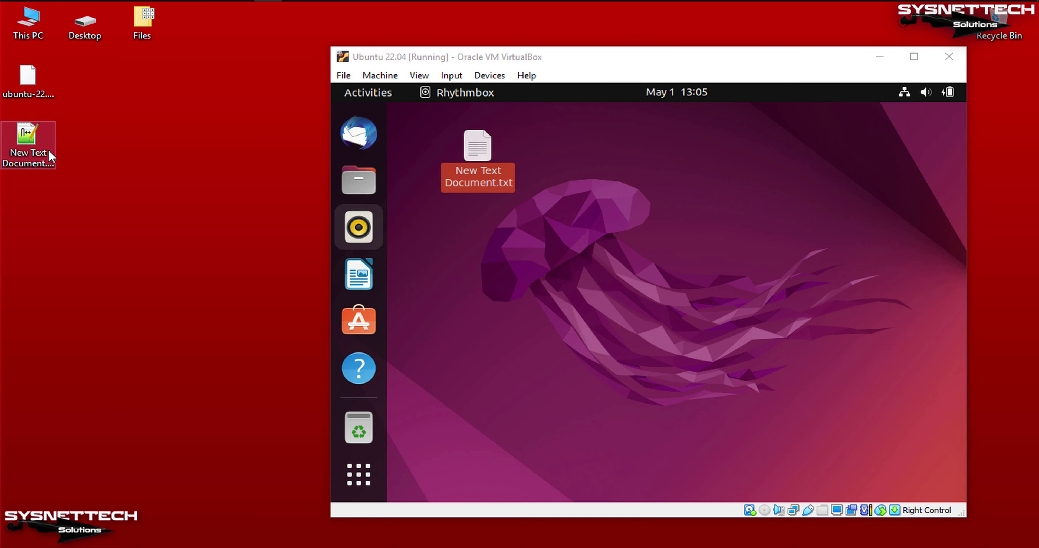
- Open the returned file in Notepad to confirm it reads test, then close Notepad
left_click_drag(49, 150, 205, 164)
right_click(205, 164)
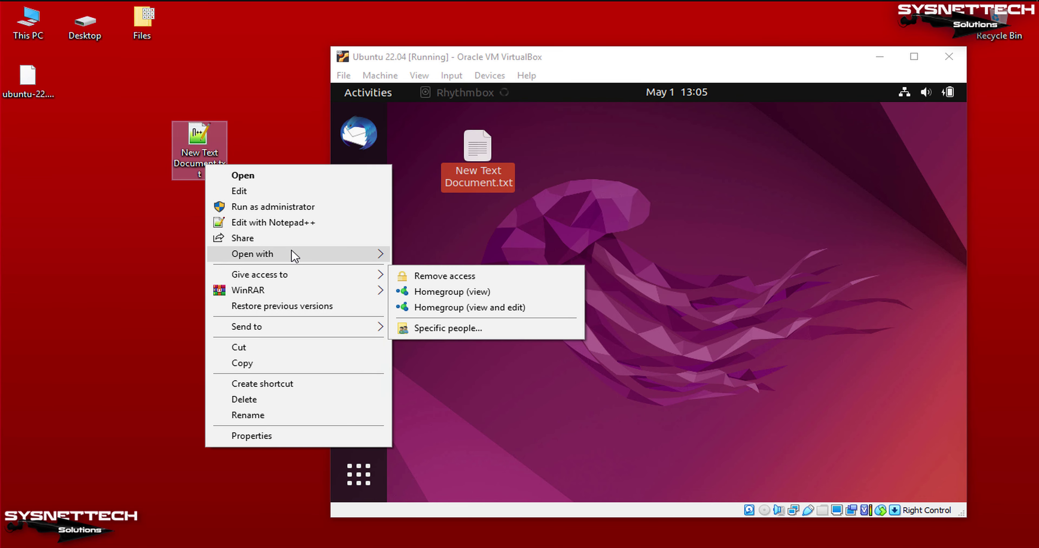
mouse_move(290, 255)
left_click(472, 261)
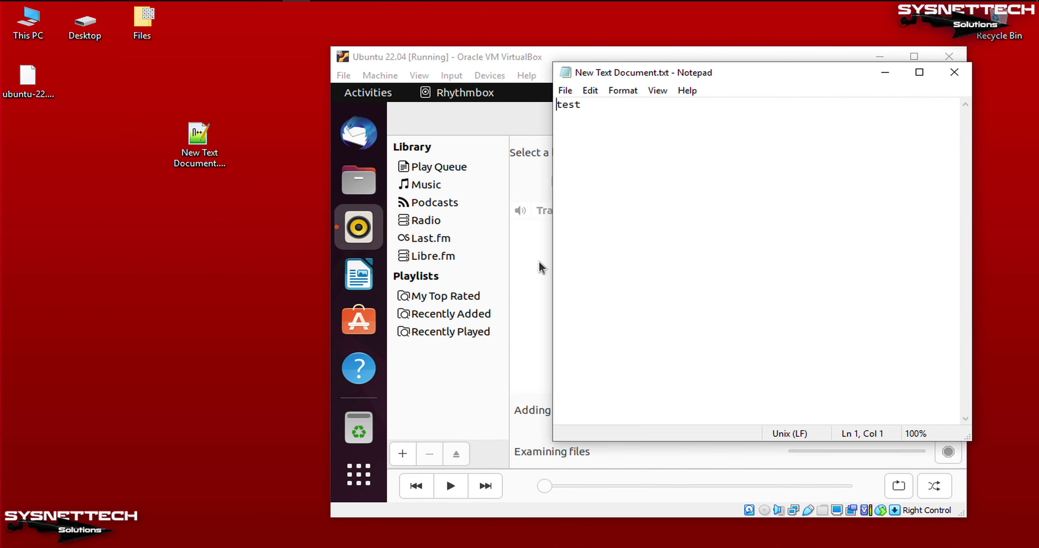
left_click(500, 137)
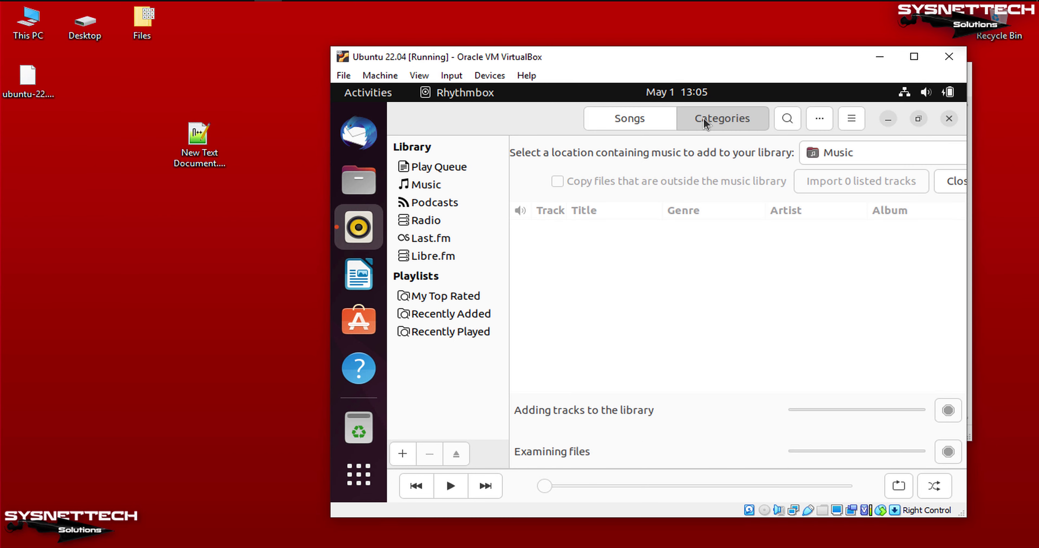
left_click(944, 116)
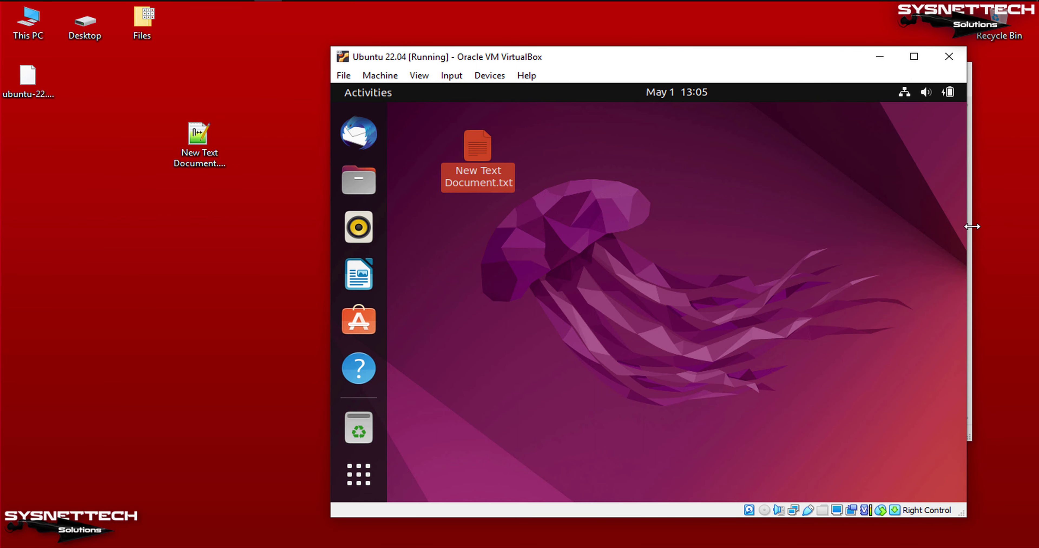
left_click(976, 181)
left_click_drag(751, 82, 515, 103)
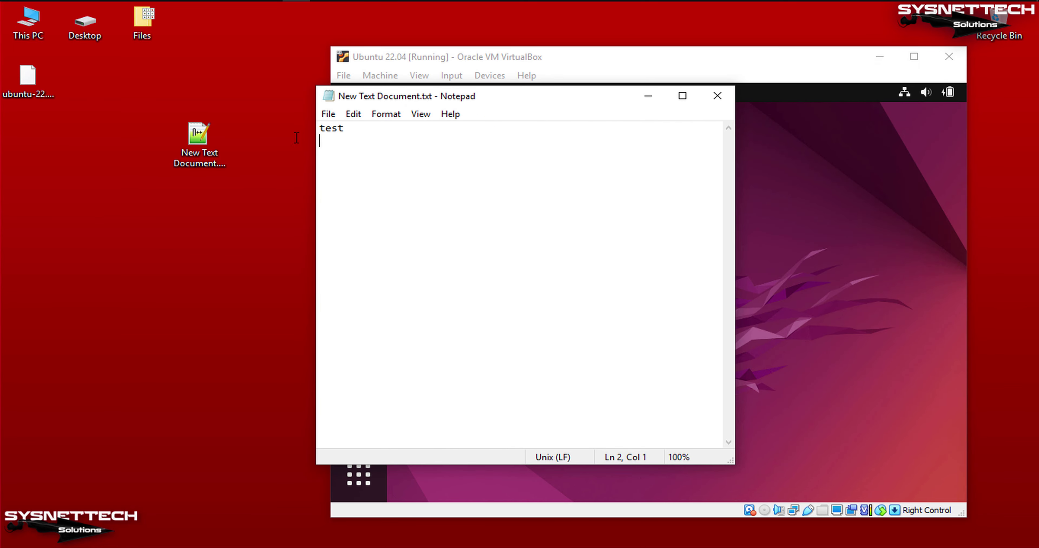
left_click(717, 96)
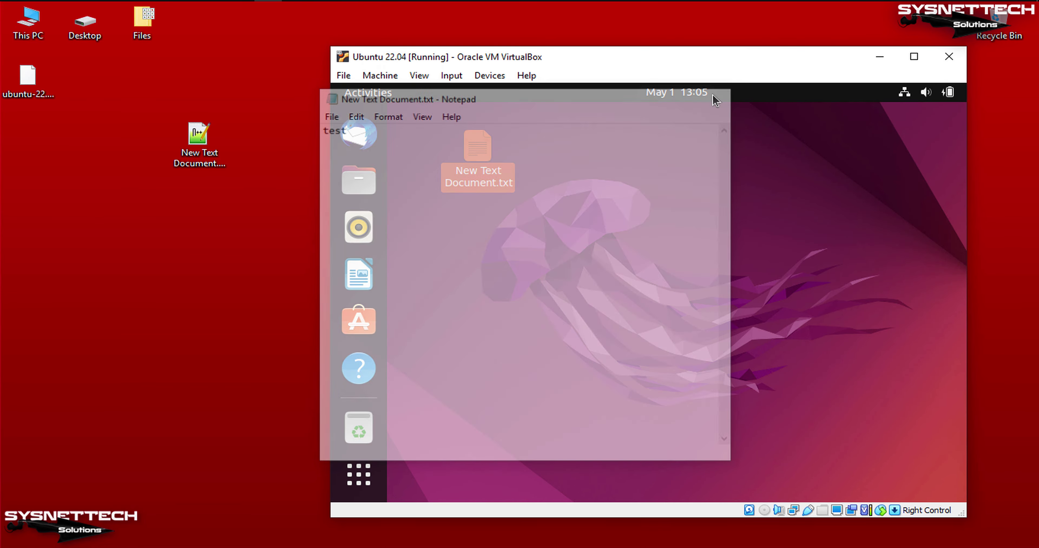
- Delete New Text Document.txt from both the Windows and Ubuntu desktops
left_click(200, 145)
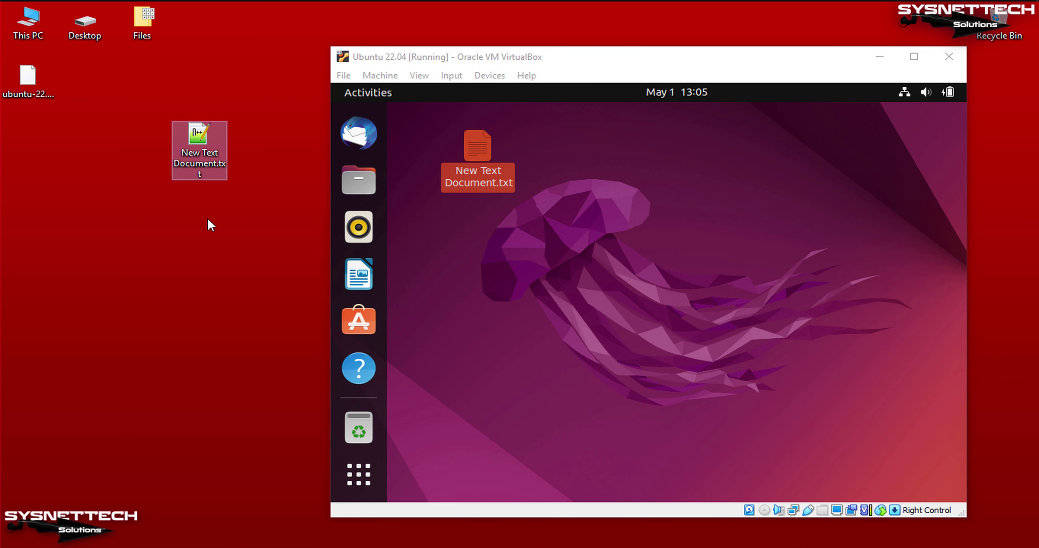
key("Delete")
left_click(483, 155)
key("Delete")
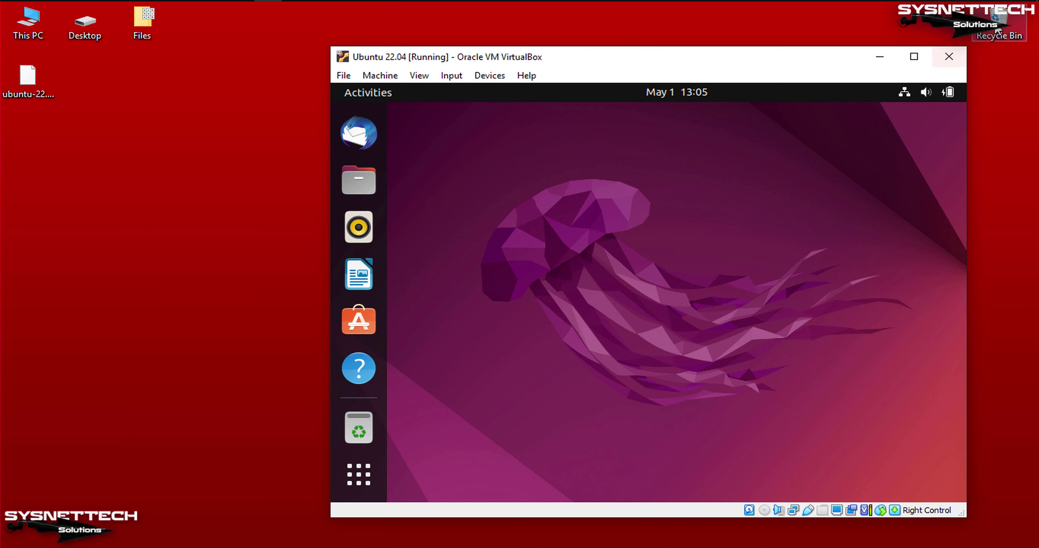
right_click(998, 32)
- Empty the Windows Recycle Bin and permanently empty the Ubuntu guest's Trash
left_click(993, 48)
key("Return")
left_click(914, 57)
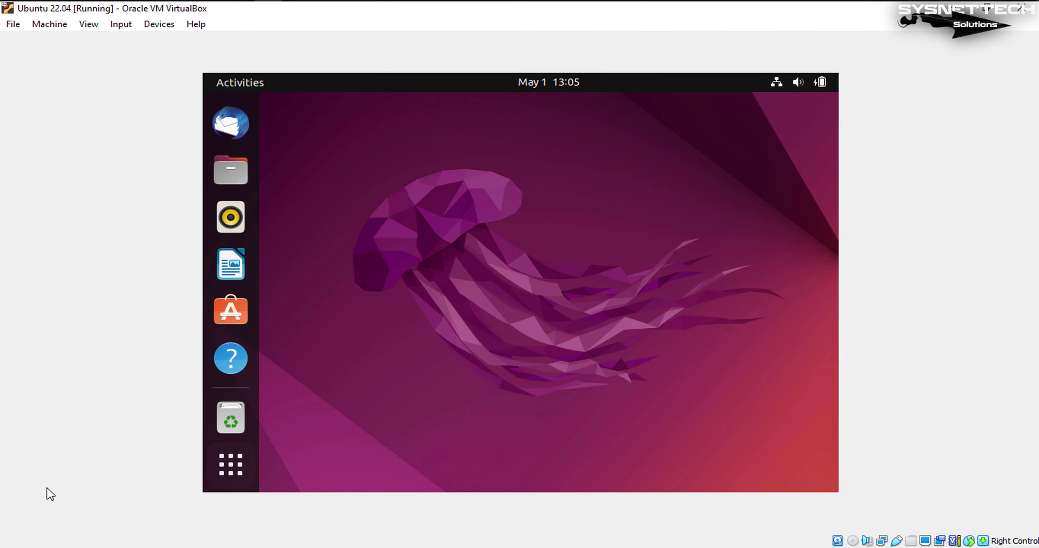
right_click(27, 426)
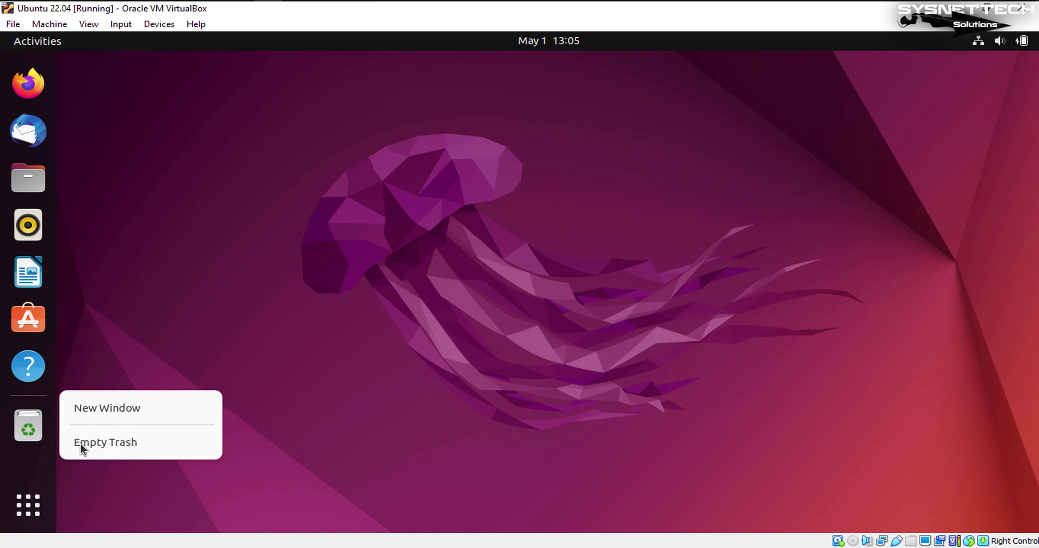
left_click(114, 443)
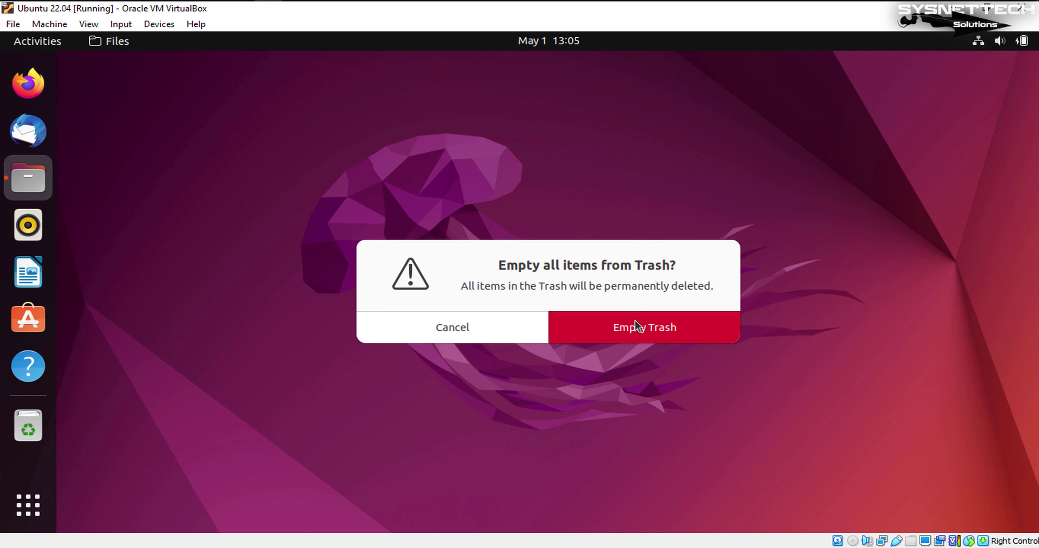
left_click(635, 320)
- Restore the VM from full screen to a window, then move and enlarge it
double_click(609, 9)
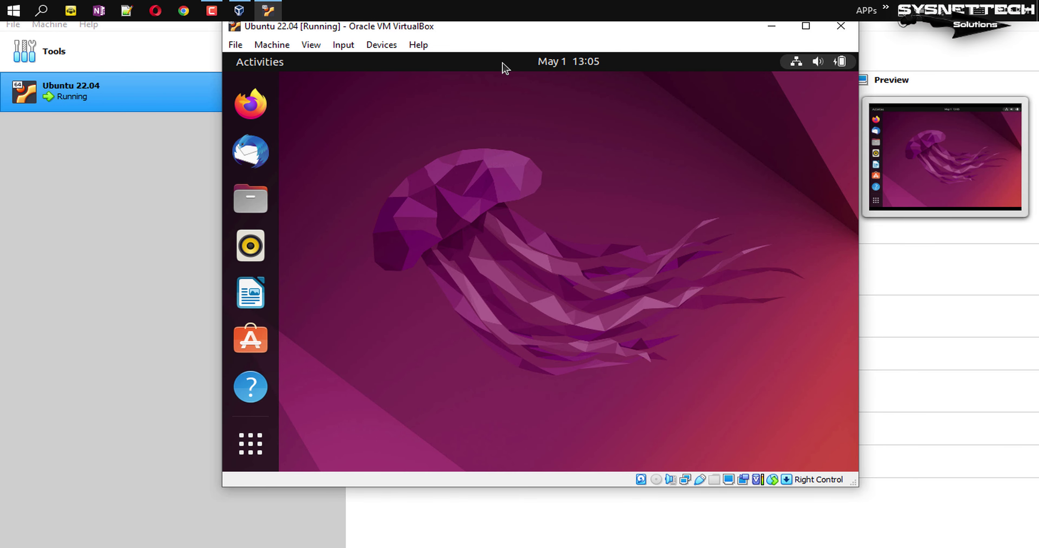
left_click_drag(533, 26, 505, 24)
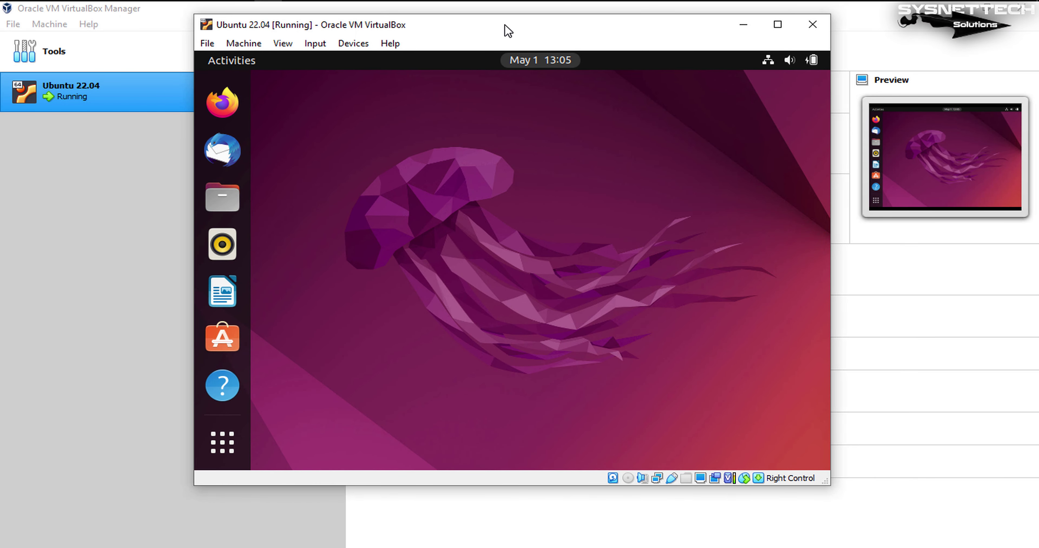
left_click_drag(834, 487, 880, 531)
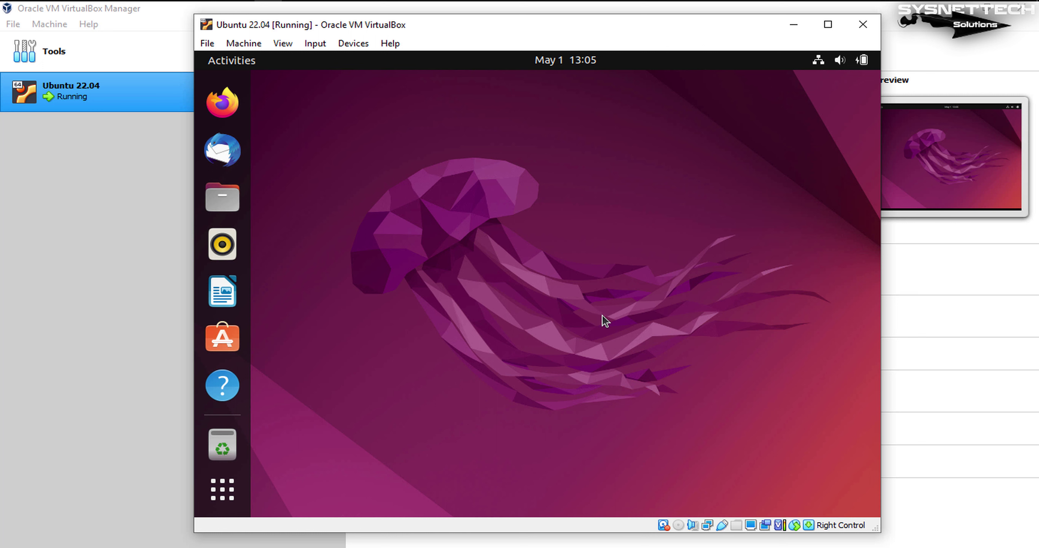
- Open the VM's Shared Folders settings and start adding a new share
left_click(350, 44)
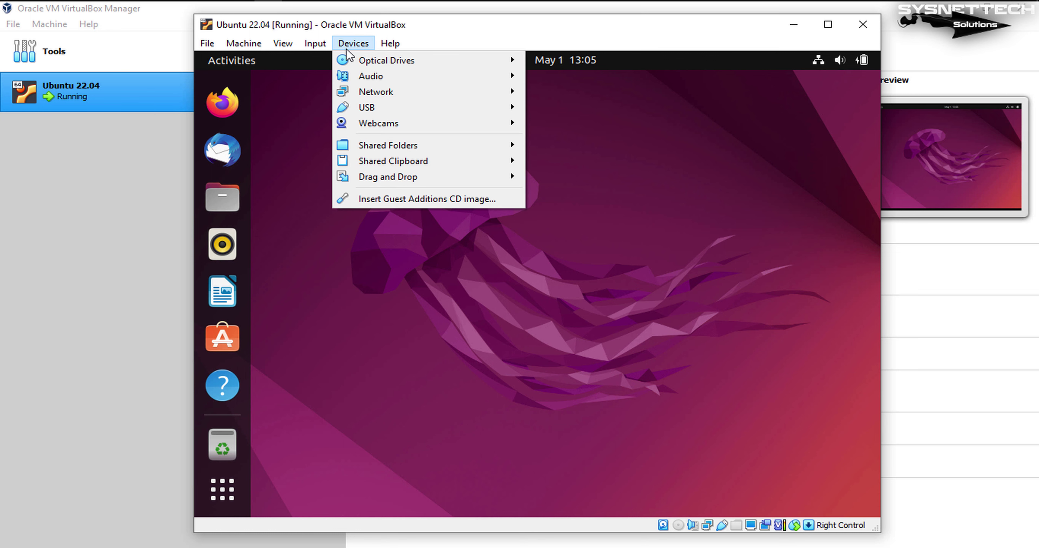
mouse_move(414, 149)
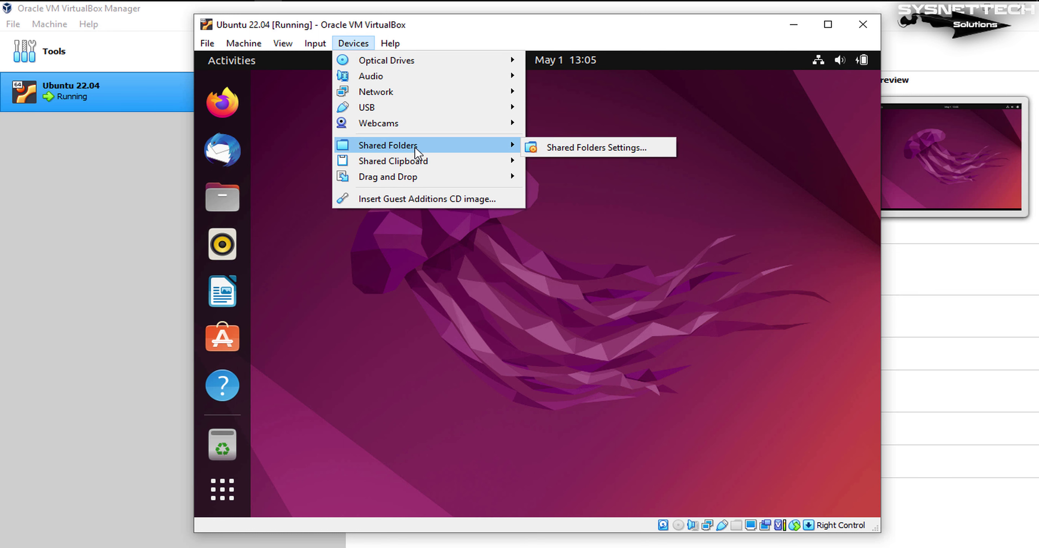
left_click(592, 148)
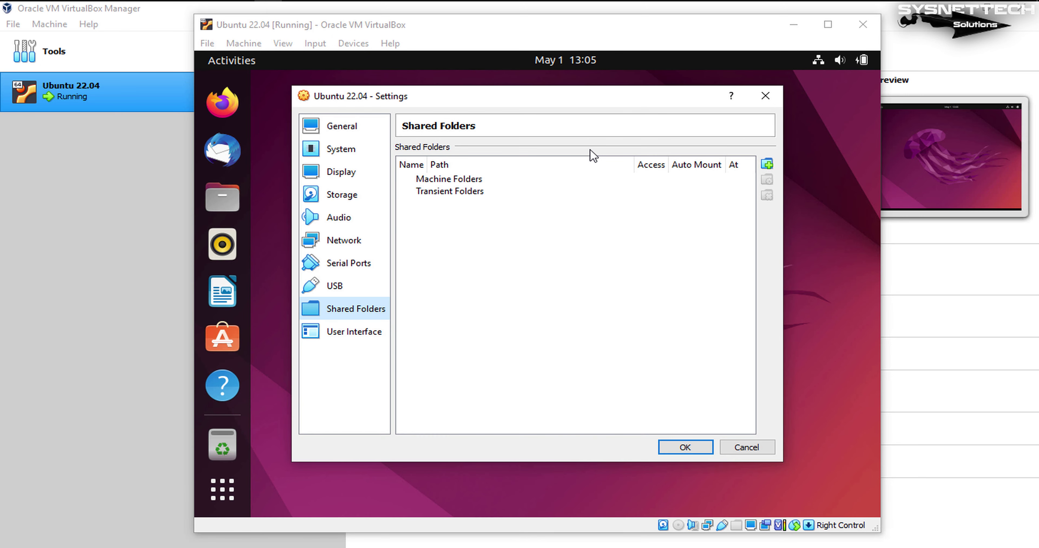
left_click(771, 164)
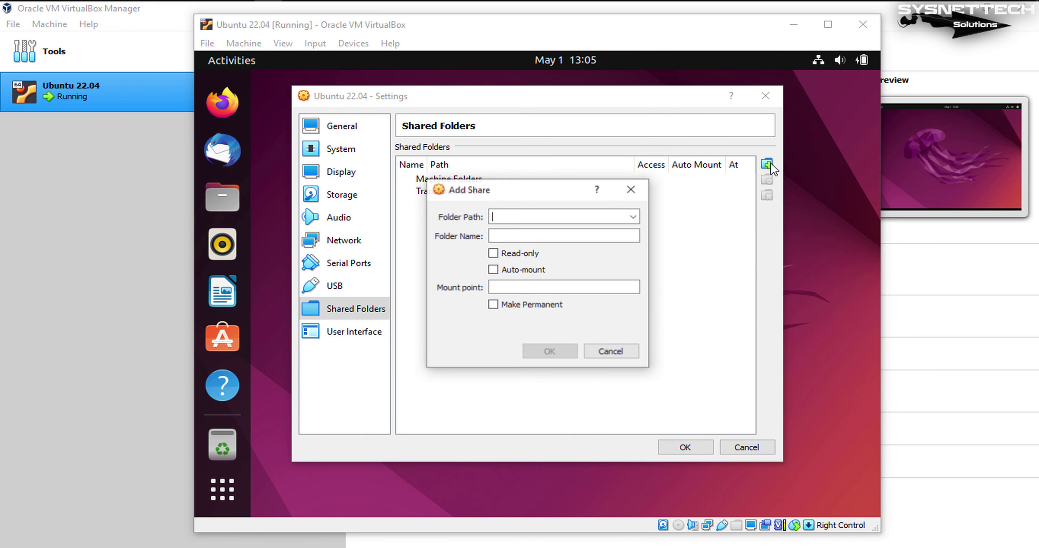
left_click_drag(492, 193, 500, 224)
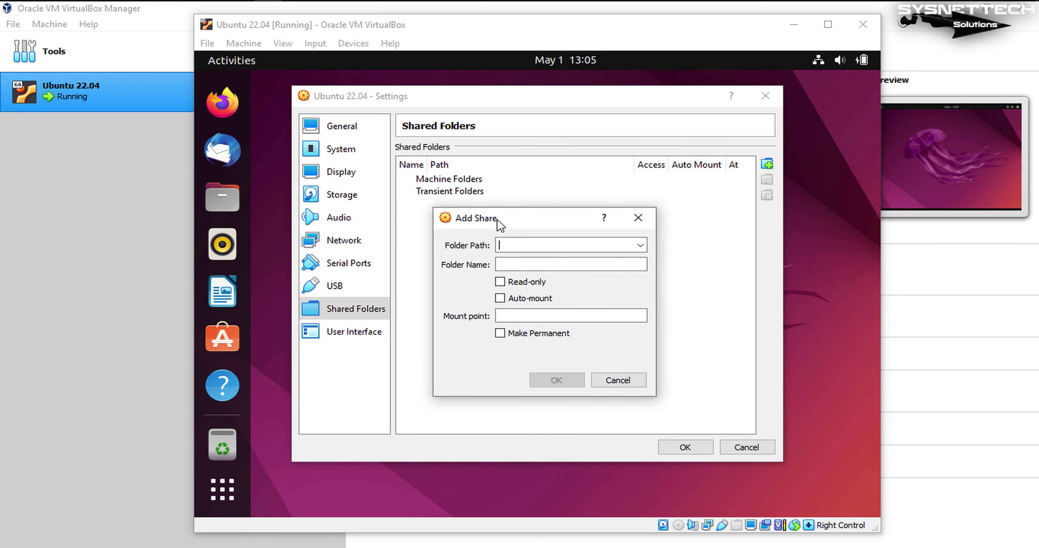
- Create Desktop\UbuntuSharedFolder on the host and pick it as the share's folder path
left_click(639, 244)
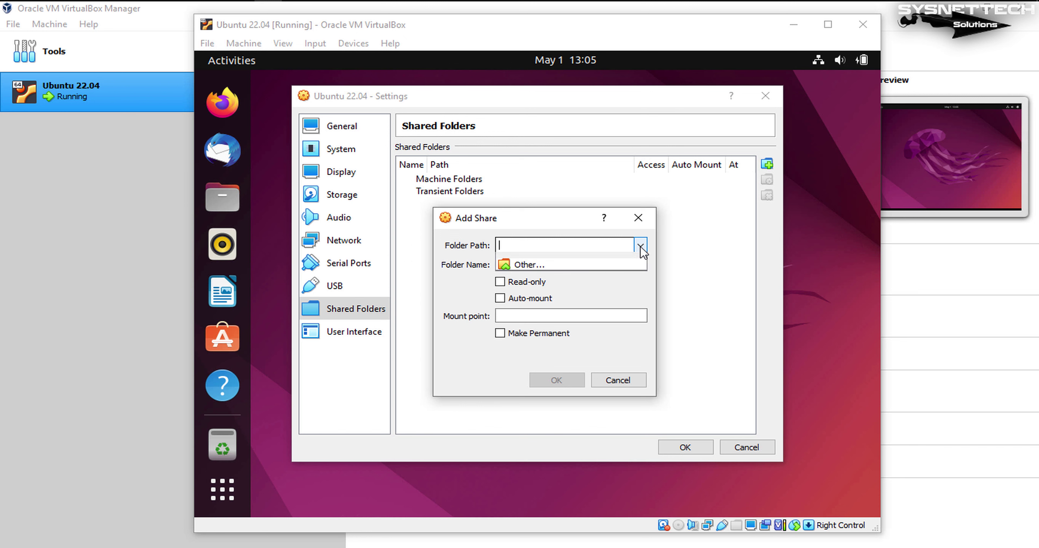
left_click(627, 268)
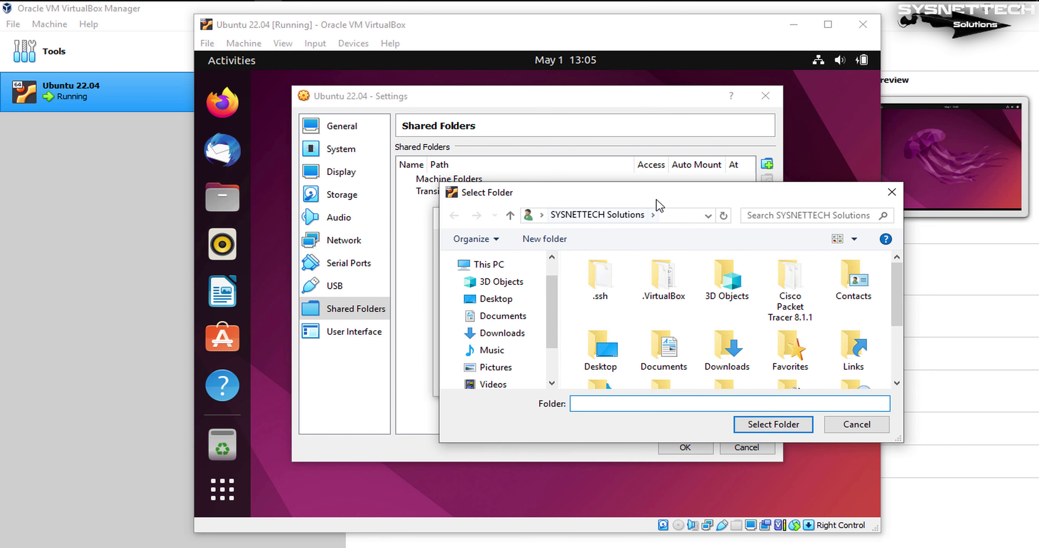
left_click_drag(643, 194, 504, 187)
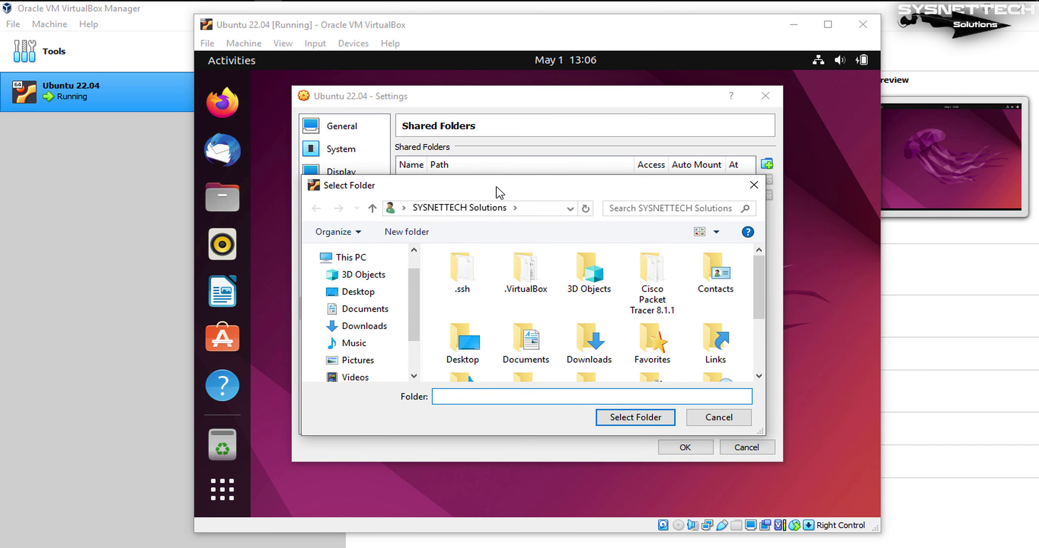
left_click(359, 292)
left_click(405, 231)
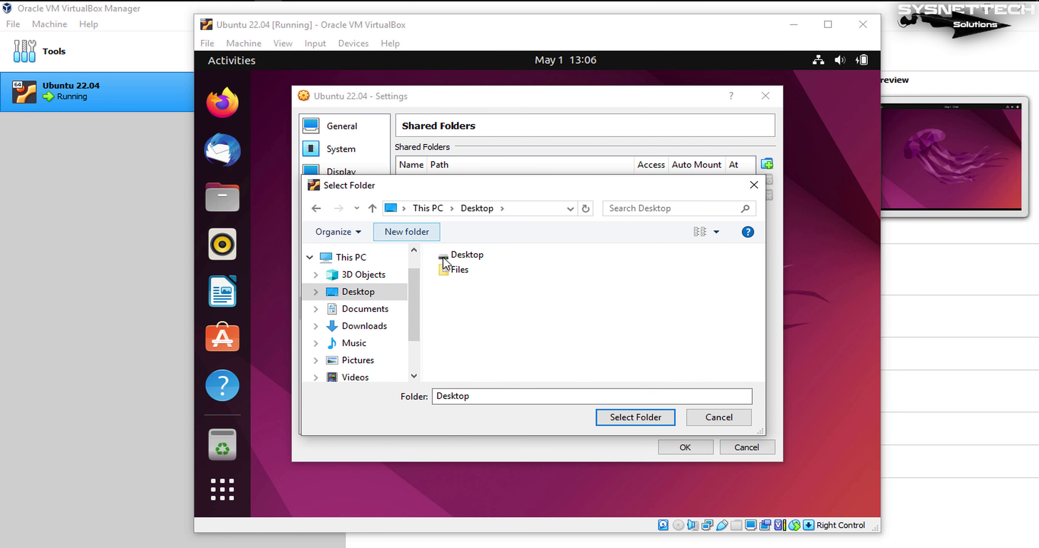
type("Ubunt")
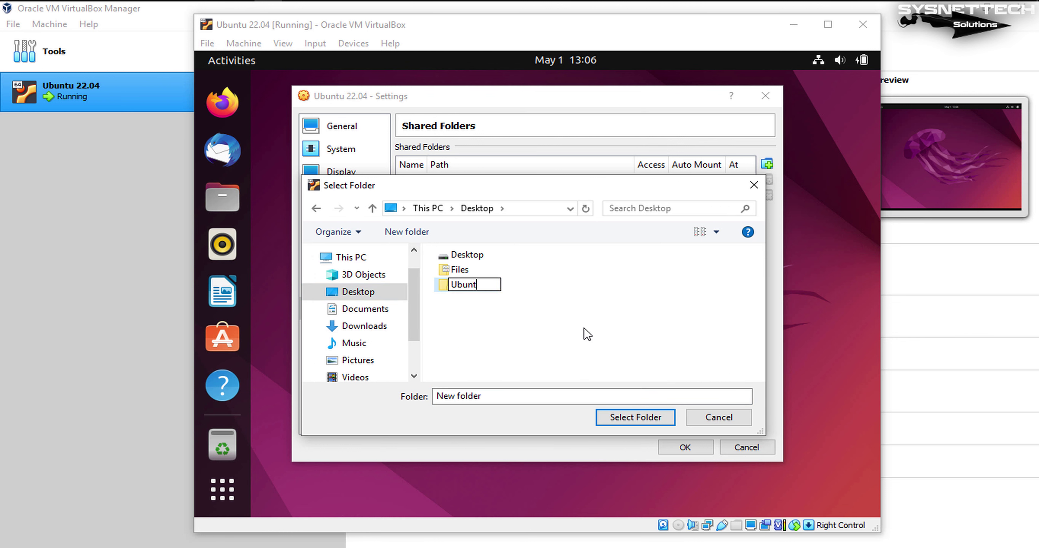
type("uSharedFolder")
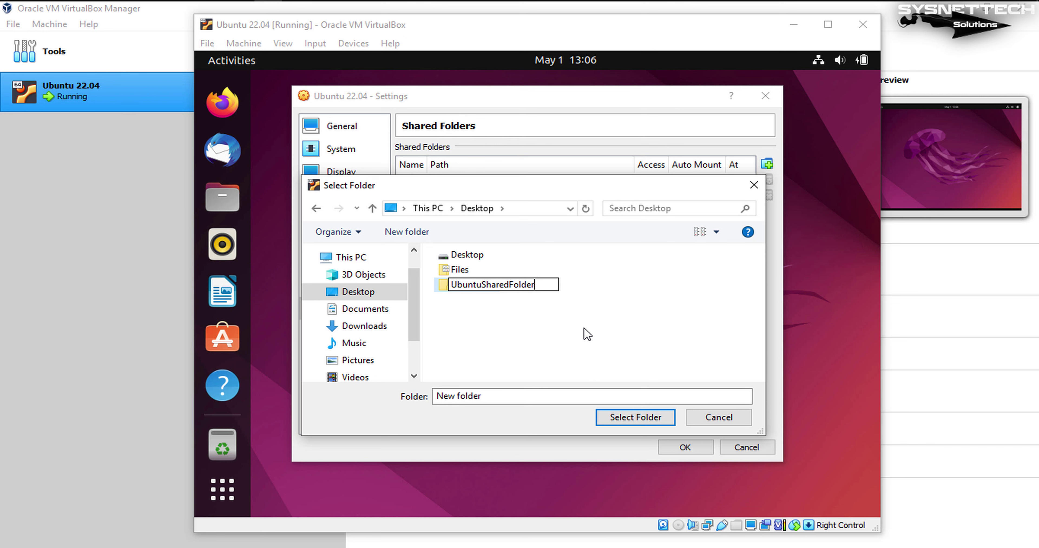
key("Return")
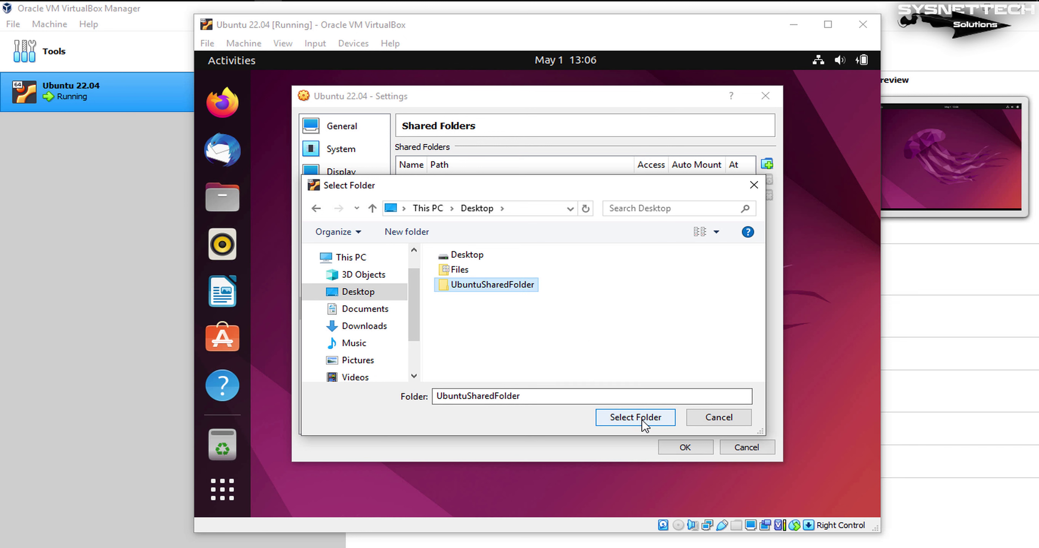
left_click(643, 423)
- Mark the share Auto-mount and Make Permanent, then save the settings
left_click(500, 298)
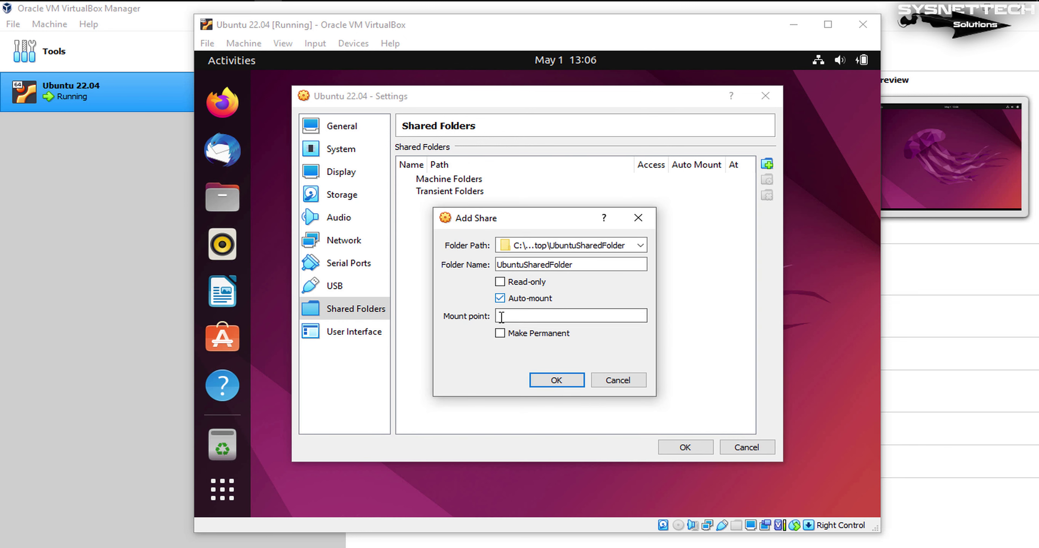
left_click(500, 334)
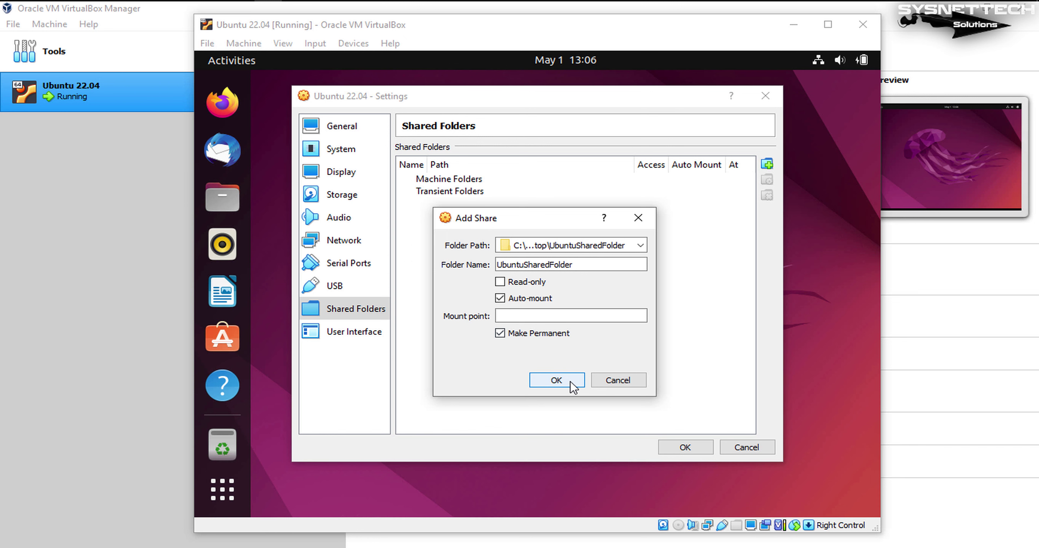
left_click(557, 381)
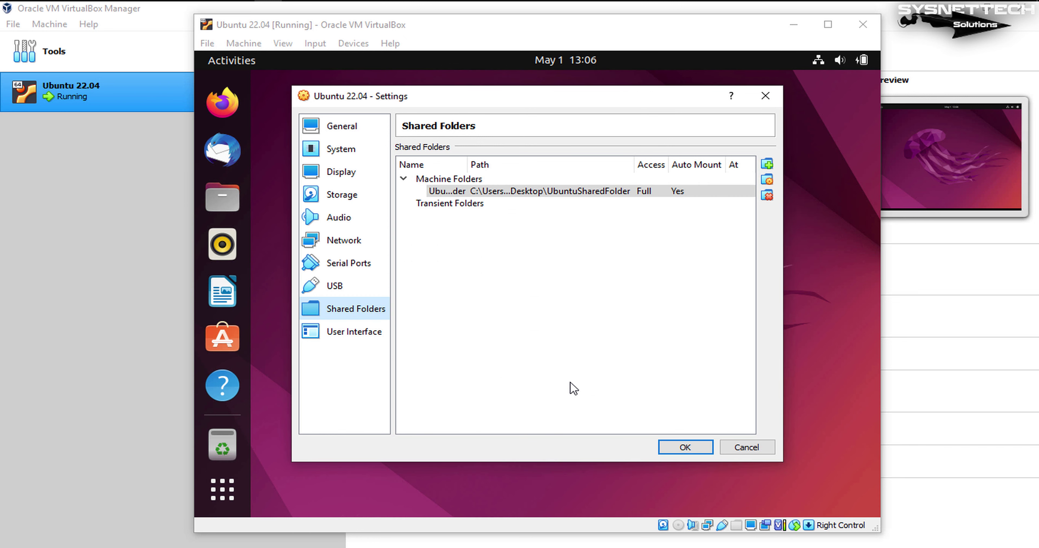
left_click(701, 450)
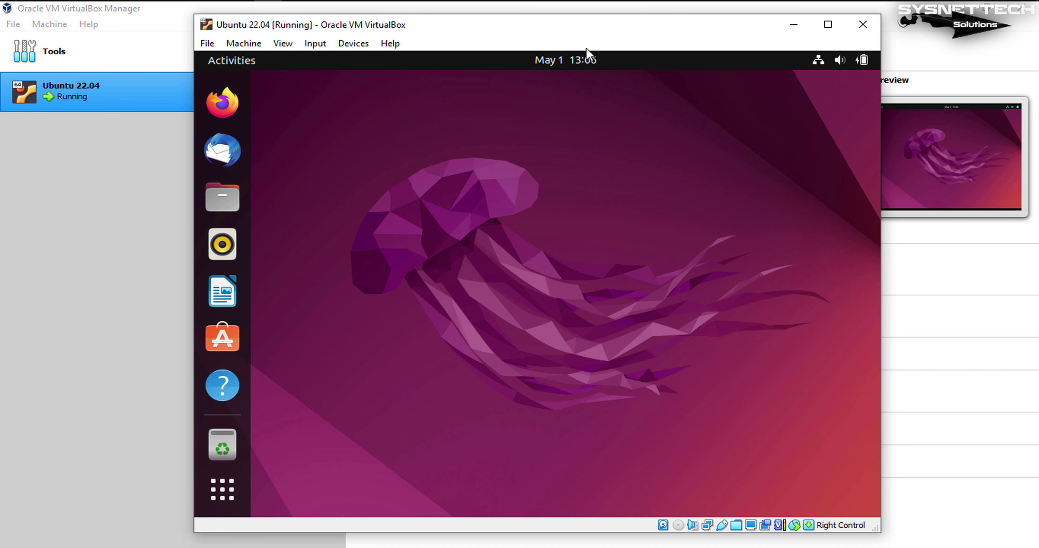
- Show the Windows desktop and open the host's UbuntuSharedFolder in File Explorer
left_click(109, 190)
key("super+d")
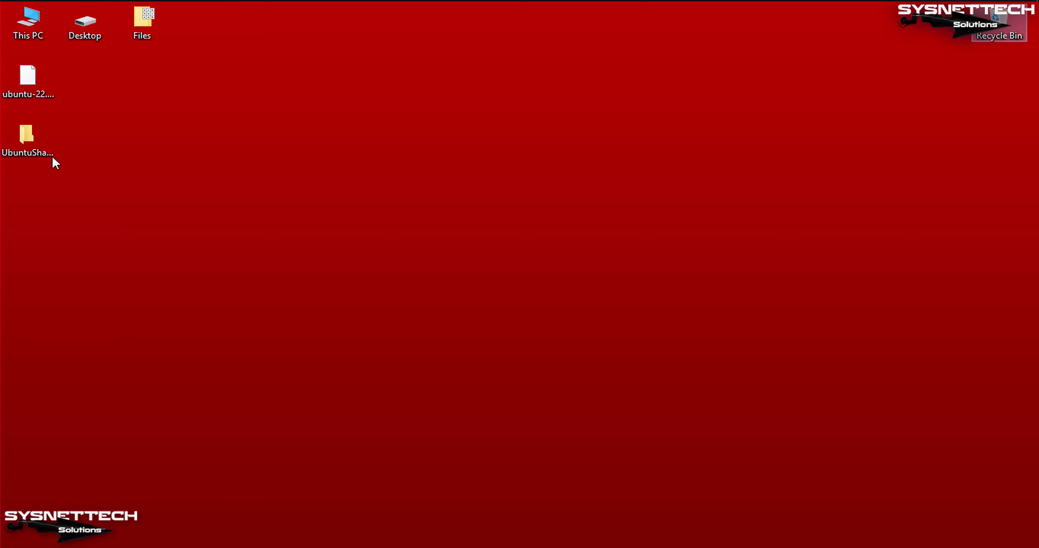
double_click(34, 136)
left_click_drag(317, 37, 368, 48)
- Create a new folder named Backup inside UbuntuSharedFolder, then return to the Ubuntu VM
right_click(375, 134)
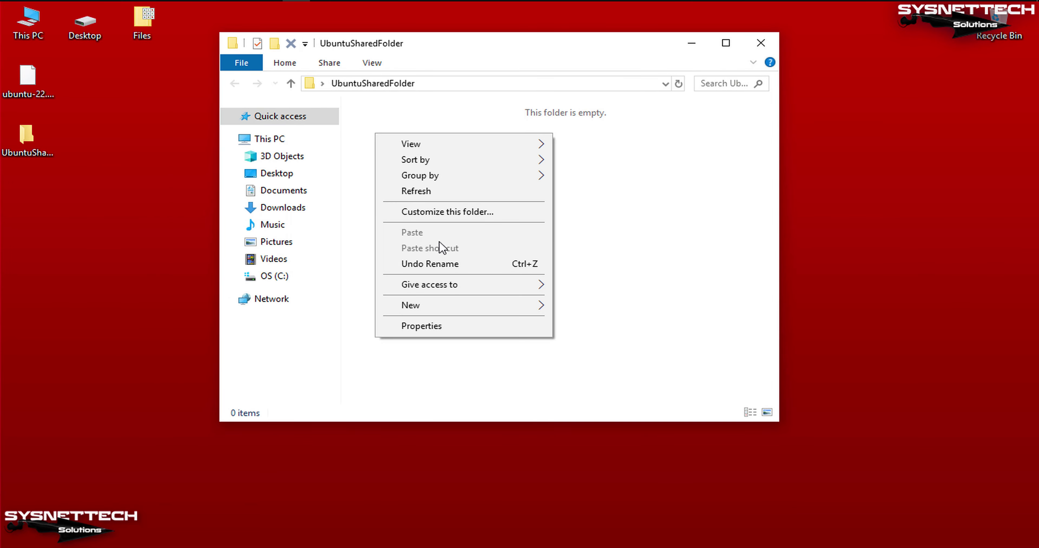
left_click(275, 44)
type("Backup")
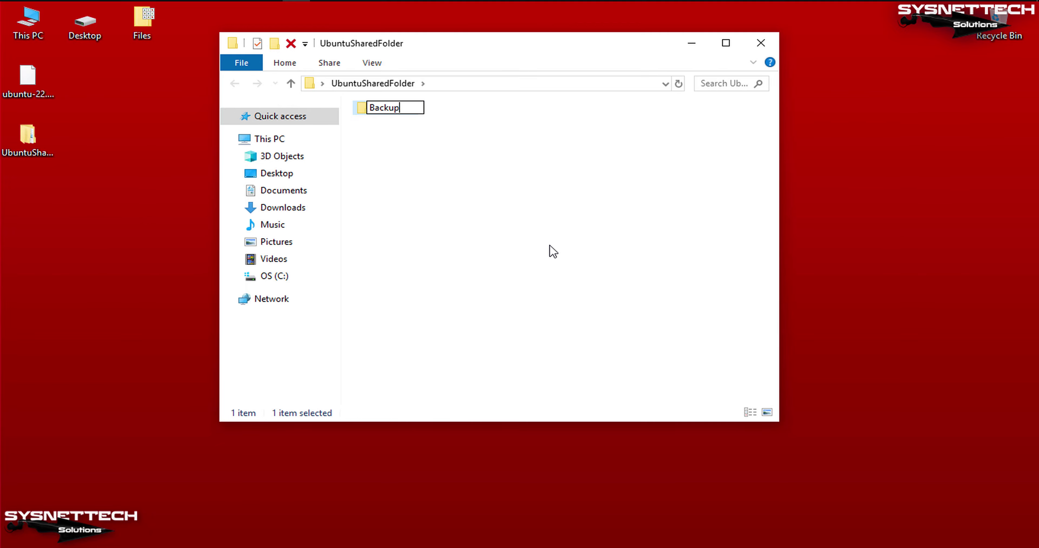
key("Return")
left_click(544, 247)
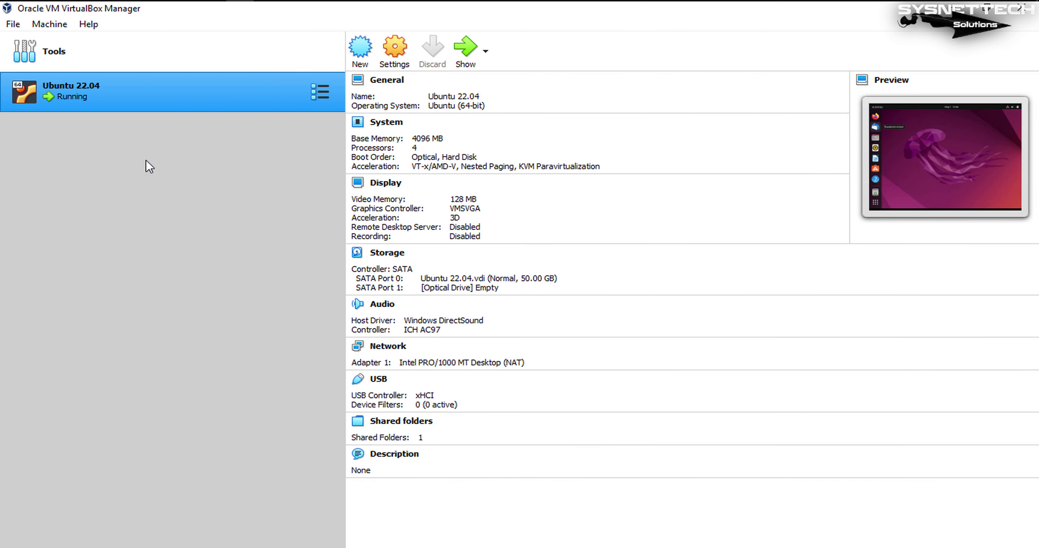
key("alt+Tab")
key("alt+Tab")
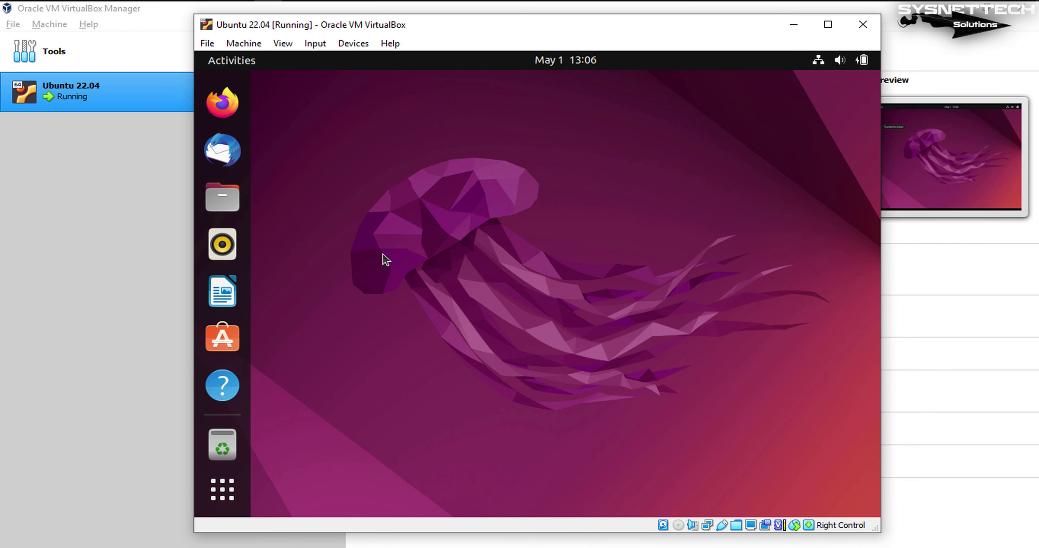
left_click(230, 204)
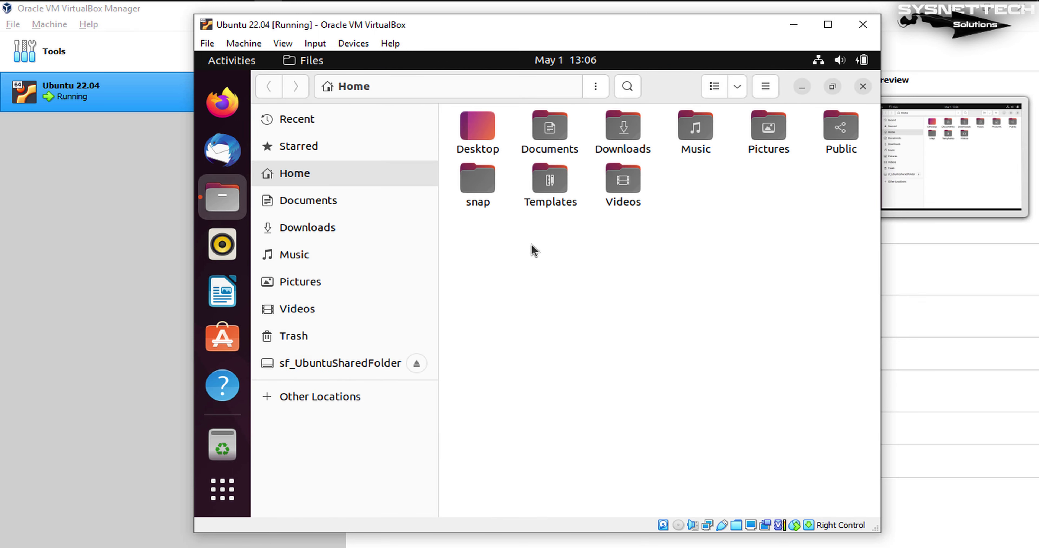
left_click(354, 368)
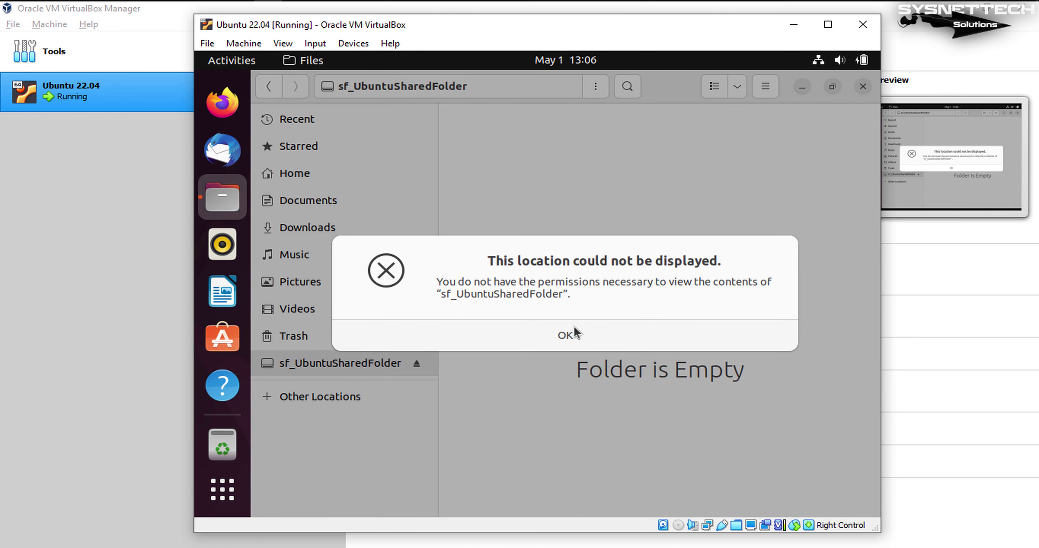
left_click(574, 336)
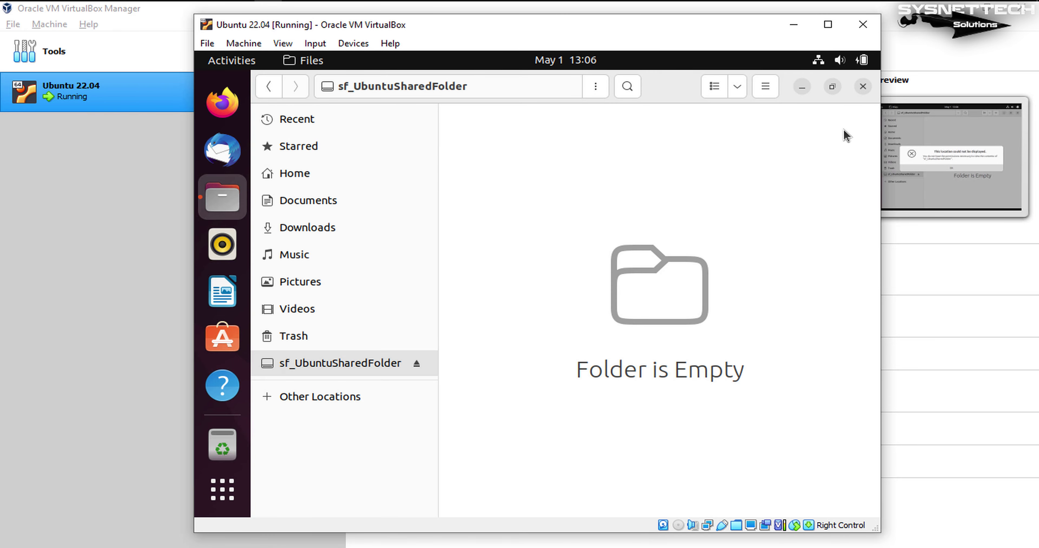
left_click(863, 86)
right_click(369, 142)
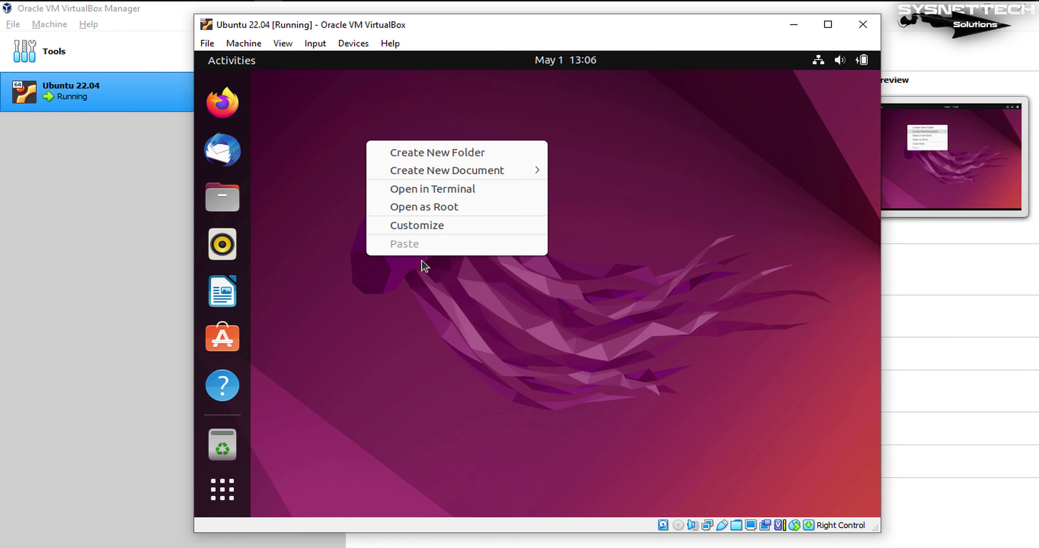
- In a guest terminal run 'sudo adduser $USER vboxsf' with the password, then 'sudo reboot'
left_click(474, 190)
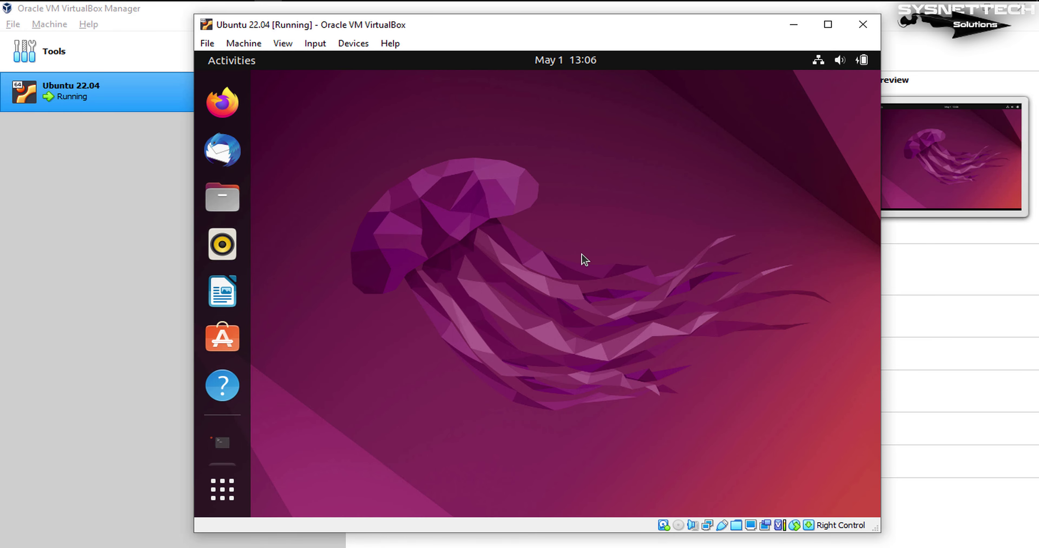
type("sudo adduser")
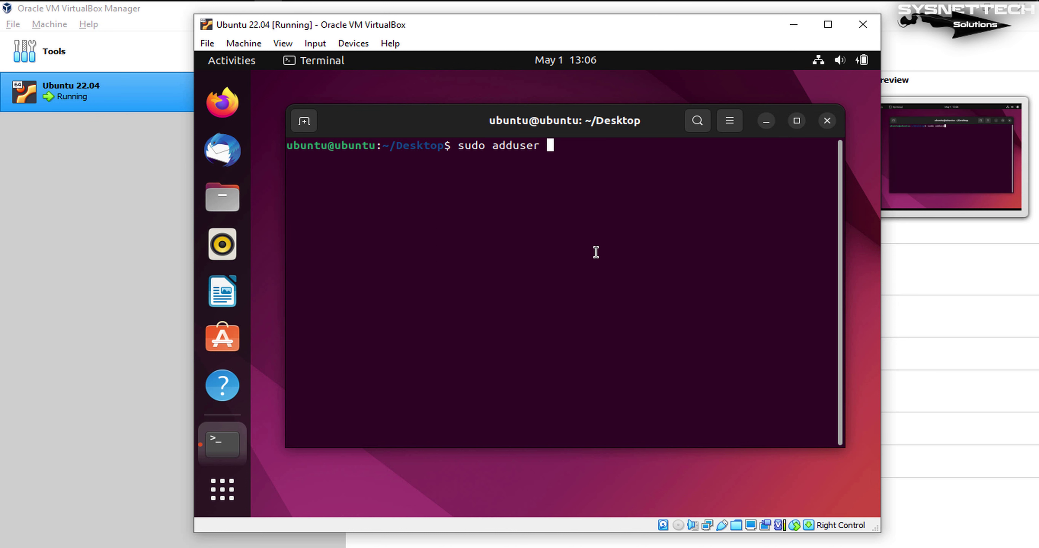
type(" $USER vboxsf")
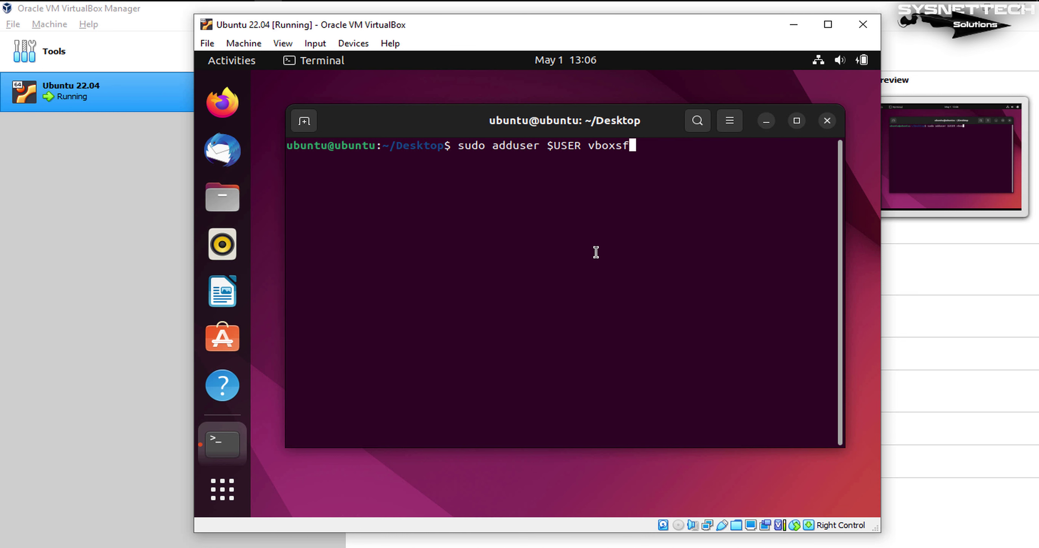
key("Return")
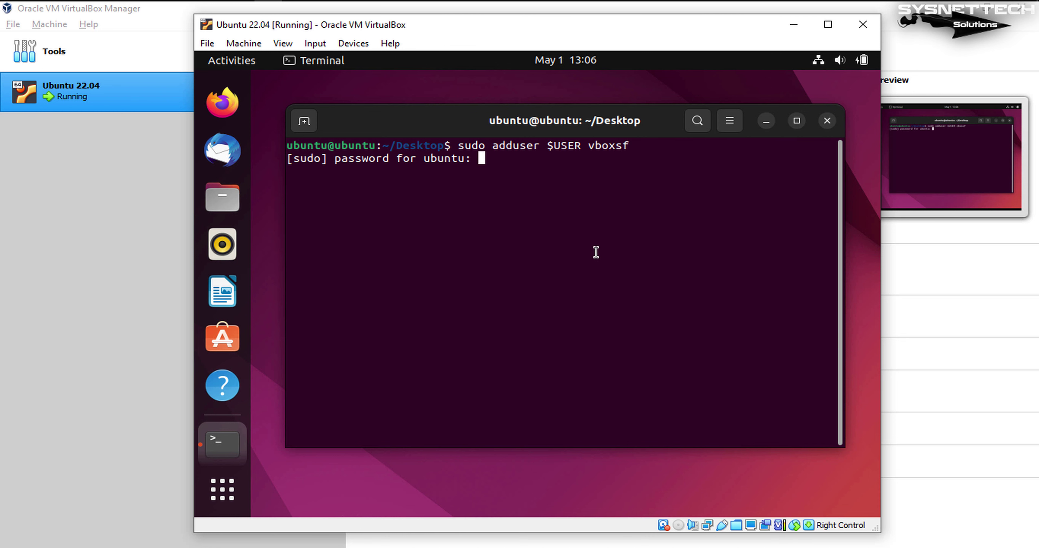
key("Return")
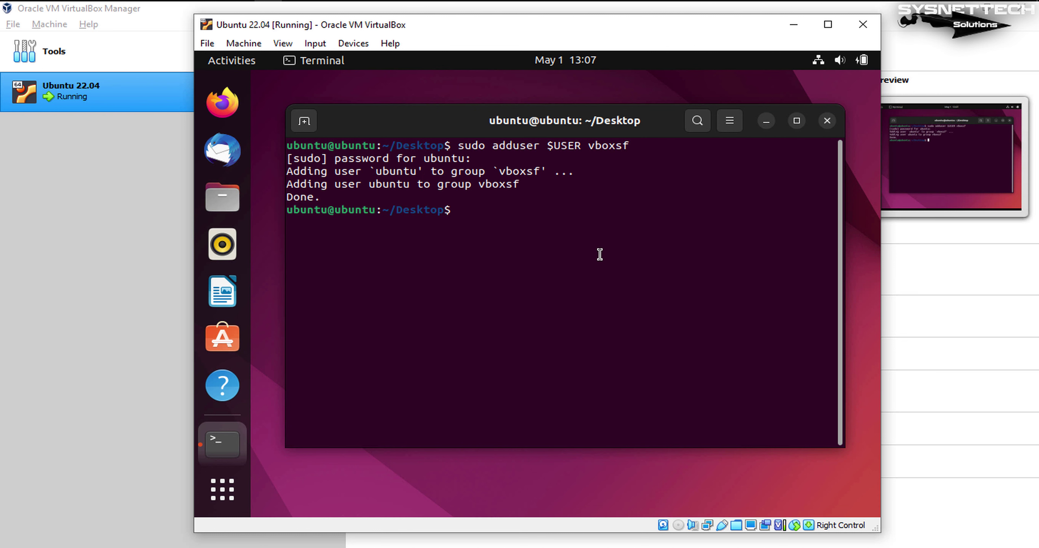
left_click_drag(341, 196, 284, 170)
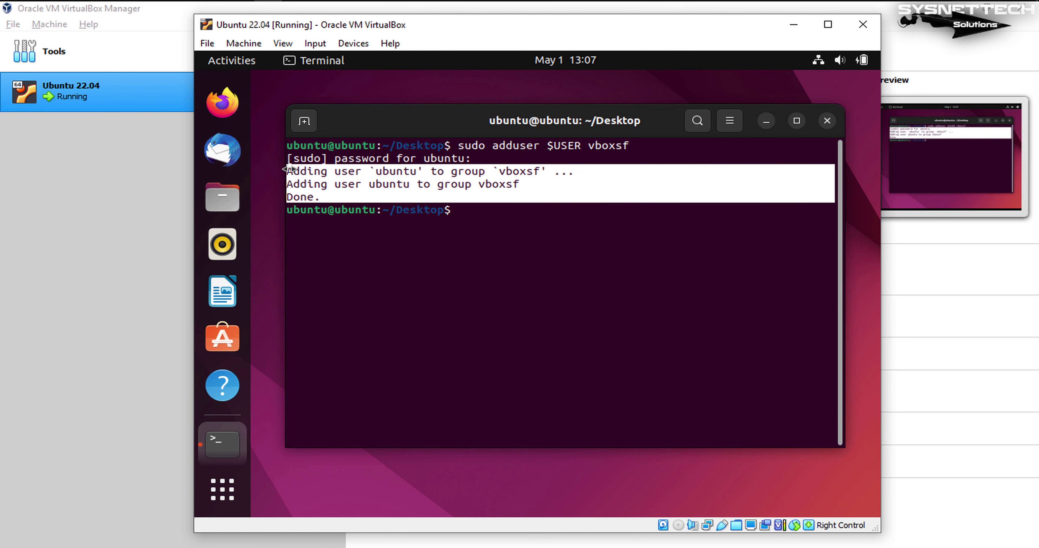
left_click(578, 235)
type("su")
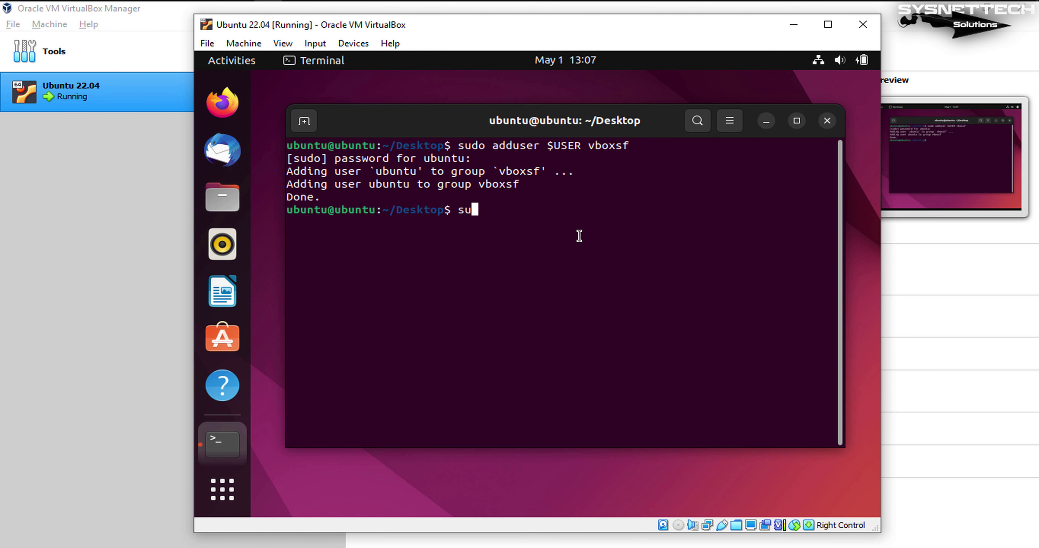
type("do reboot")
key("Return")
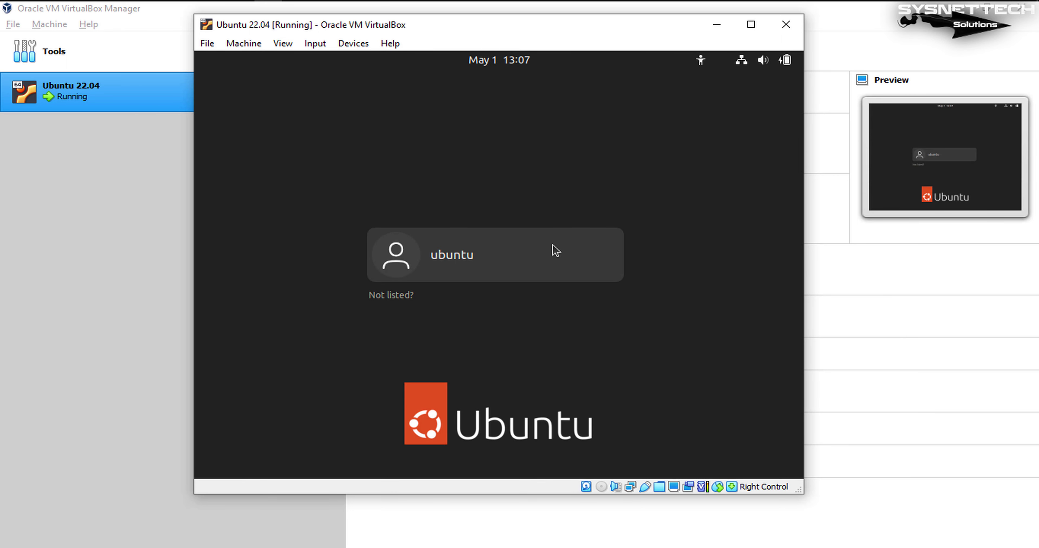
- Choose the ubuntu account on the login screen and enter its password to sign in
left_click(552, 250)
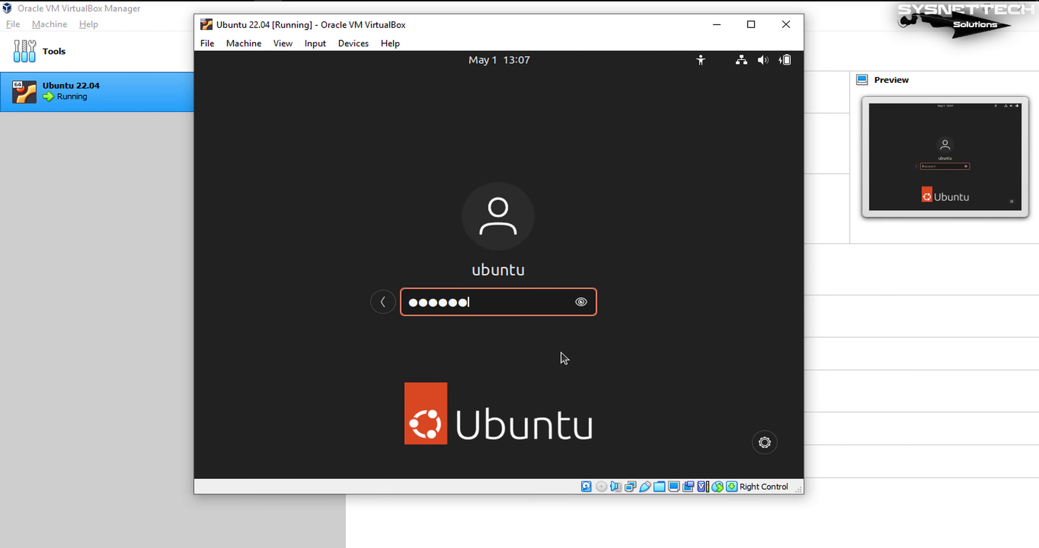
key("Return")
left_click_drag(632, 31, 660, 38)
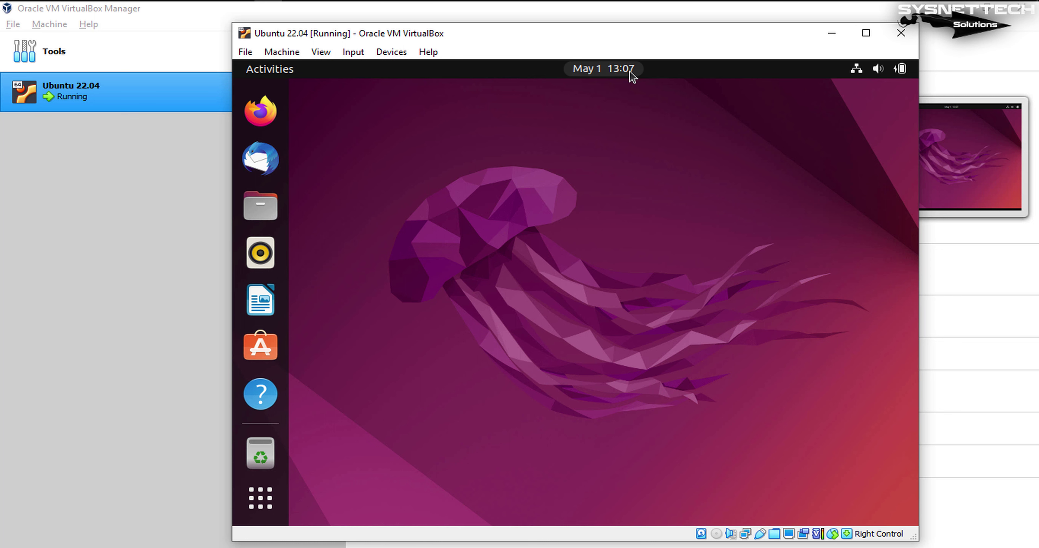
- Compare the guest's sf_UbuntuSharedFolder with the host's UbuntuSharedFolder, both showing Backup, then close both windows
left_click(264, 208)
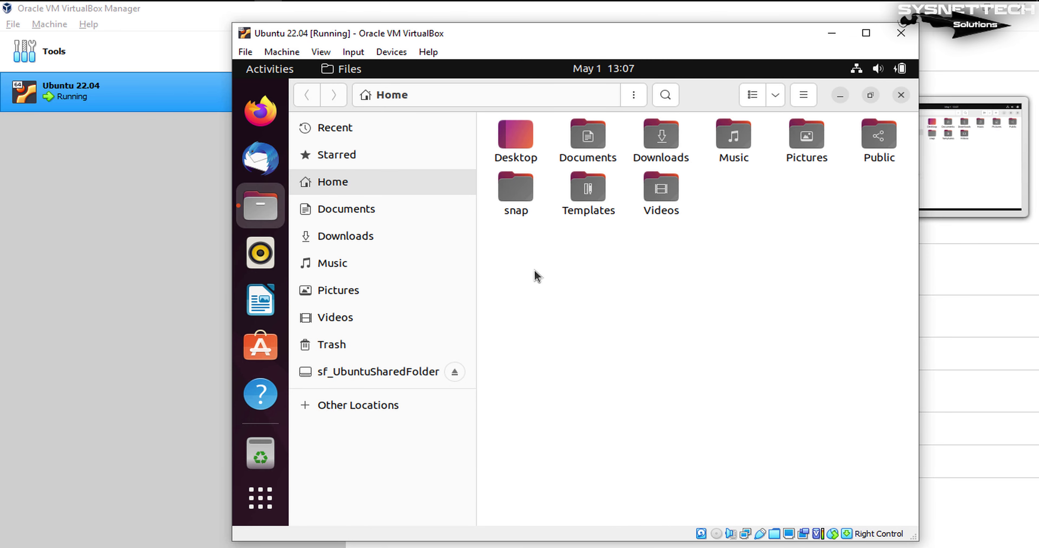
left_click(376, 370)
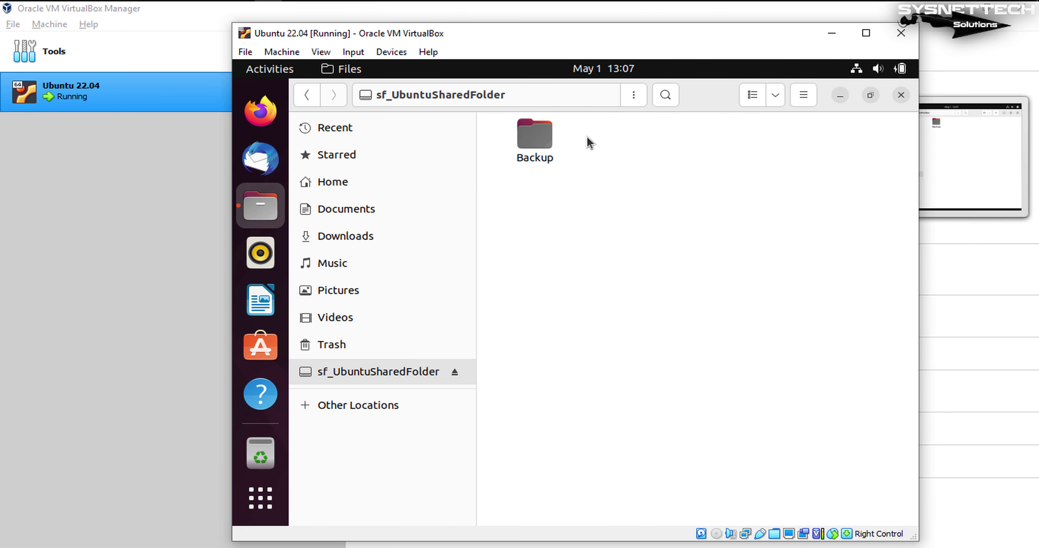
left_click_drag(587, 136, 580, 163)
mouse_move(264, 4)
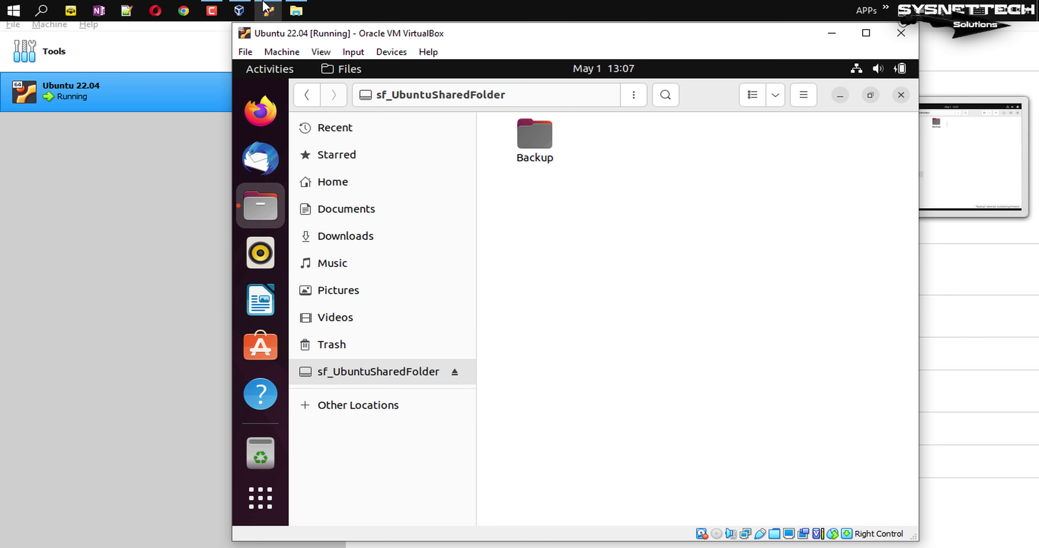
left_click(296, 10)
left_click_drag(543, 46, 753, 203)
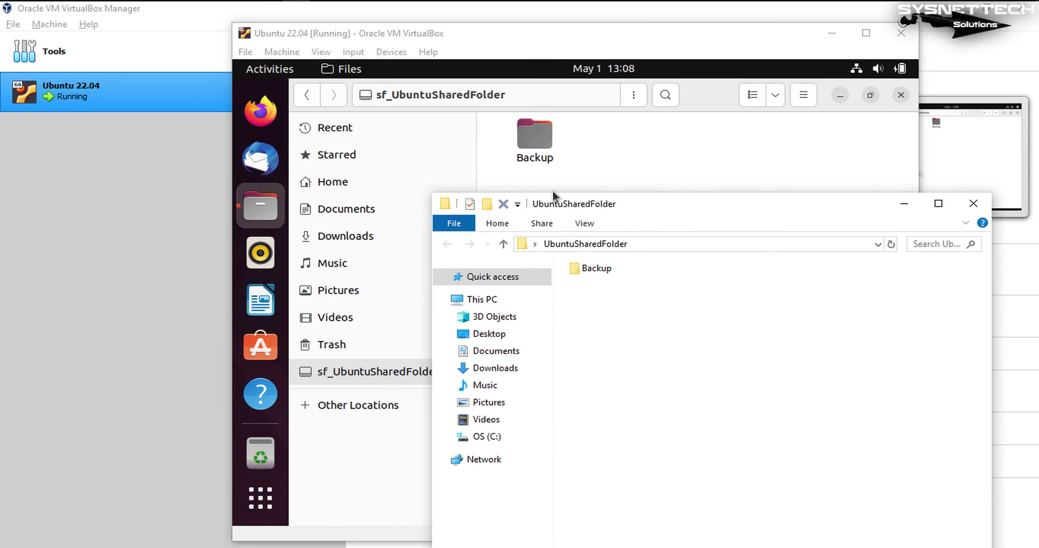
left_click(982, 206)
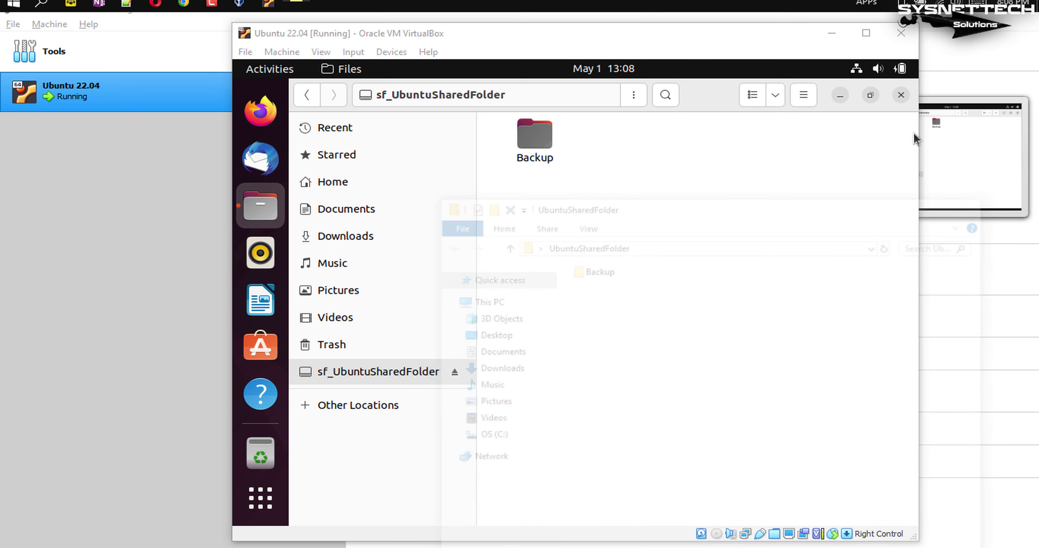
left_click(901, 96)
- From a Desktop terminal run 'sudo ln -s /media/sf_UbuntuSharedFolder/ ~/Desktop/' with the password
right_click(399, 170)
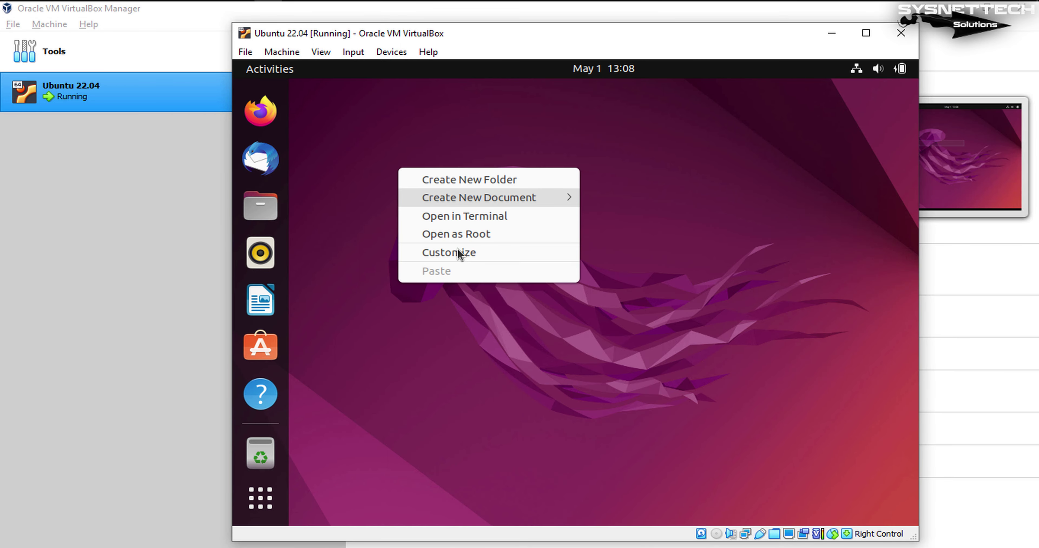
left_click(545, 220)
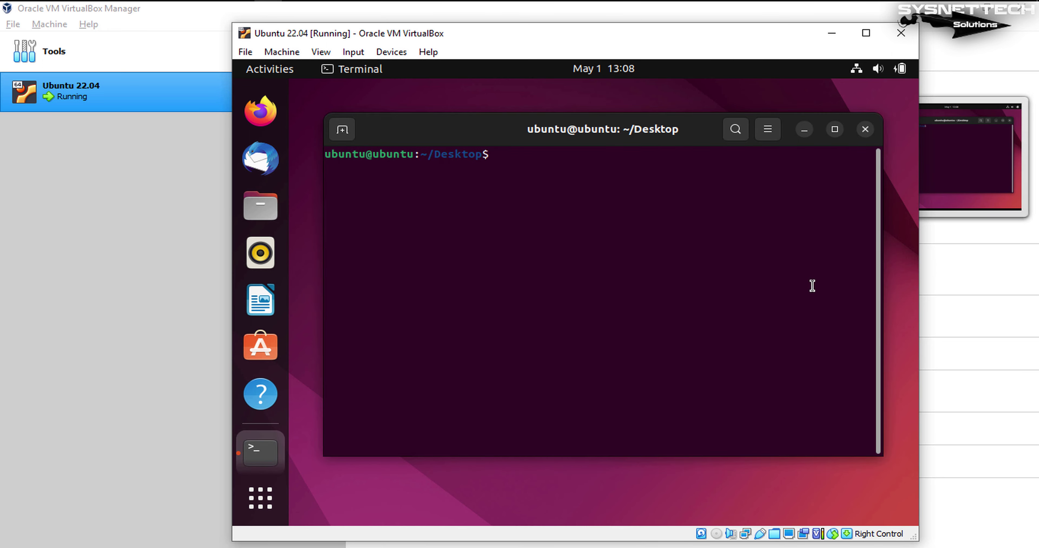
type("sudo ln -s /media")
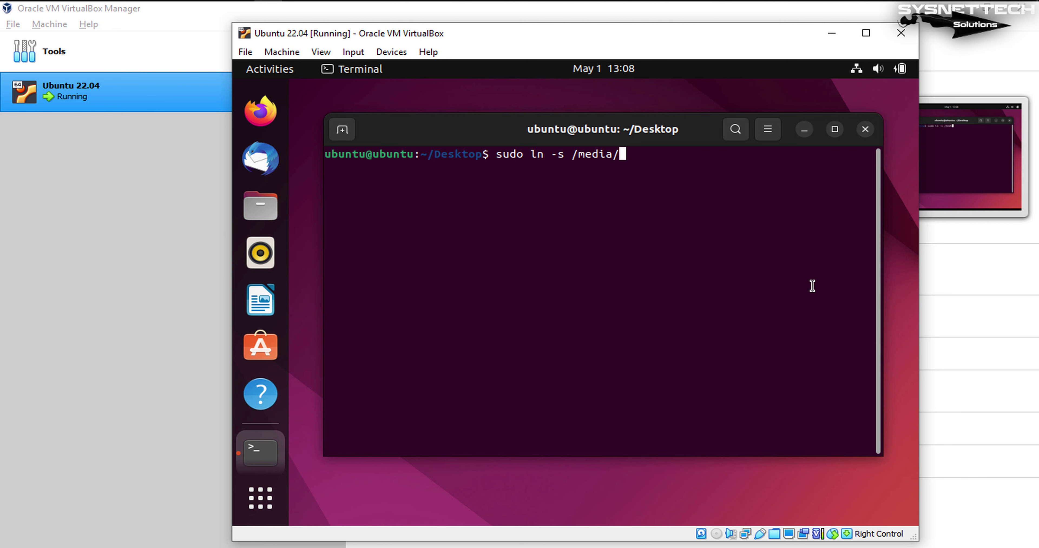
type("/sf")
key("Tab")
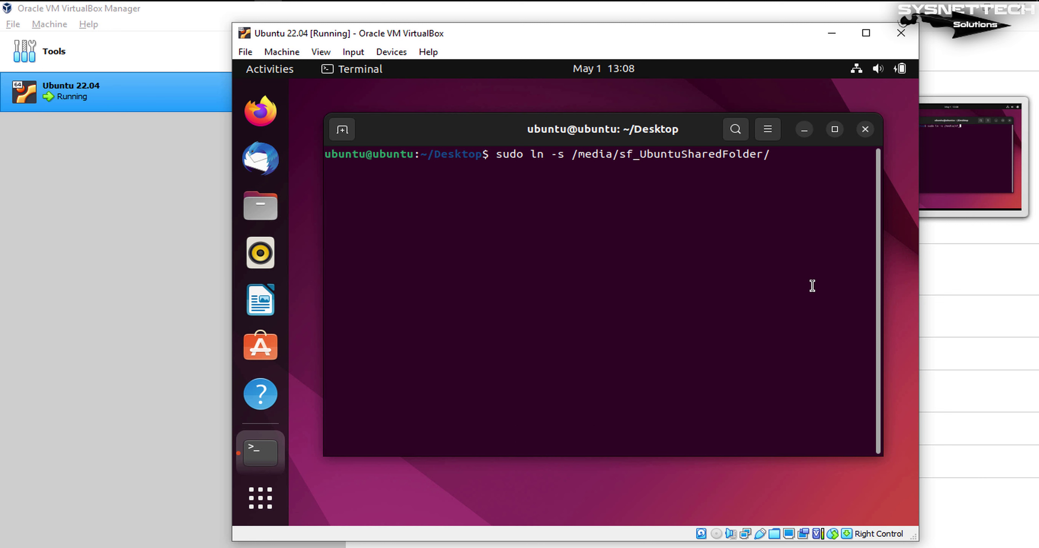
type("~/Des")
key("Tab")
key("Return")
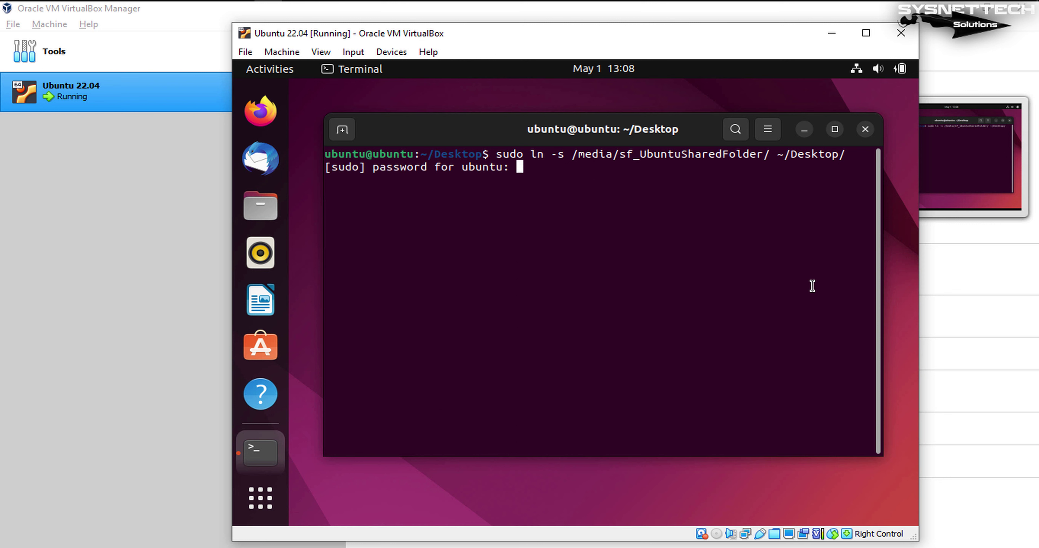
key("Return")
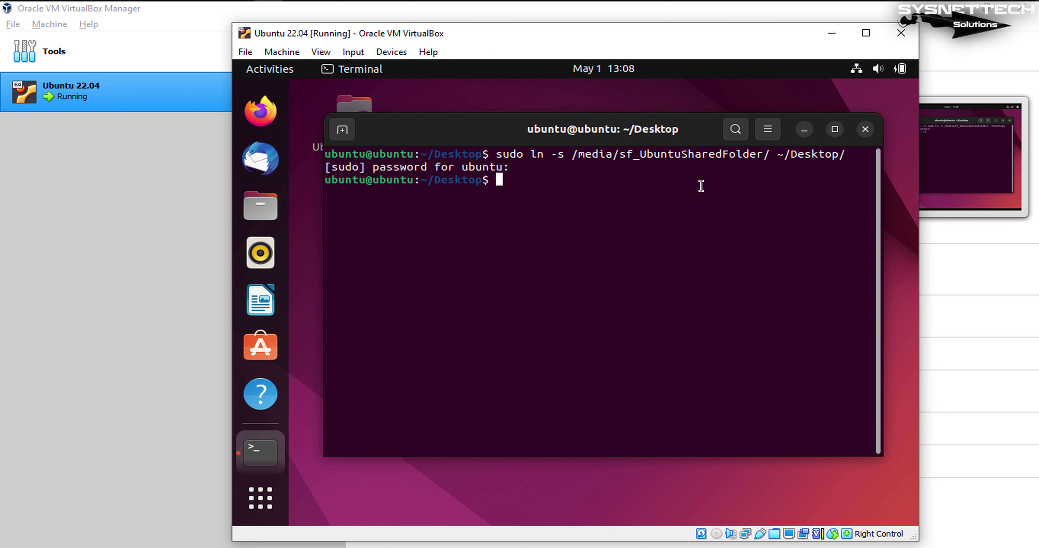
- Check the new sf_UbuntuSharedFolder link on the desktop and close the terminal
left_click_drag(680, 139, 665, 196)
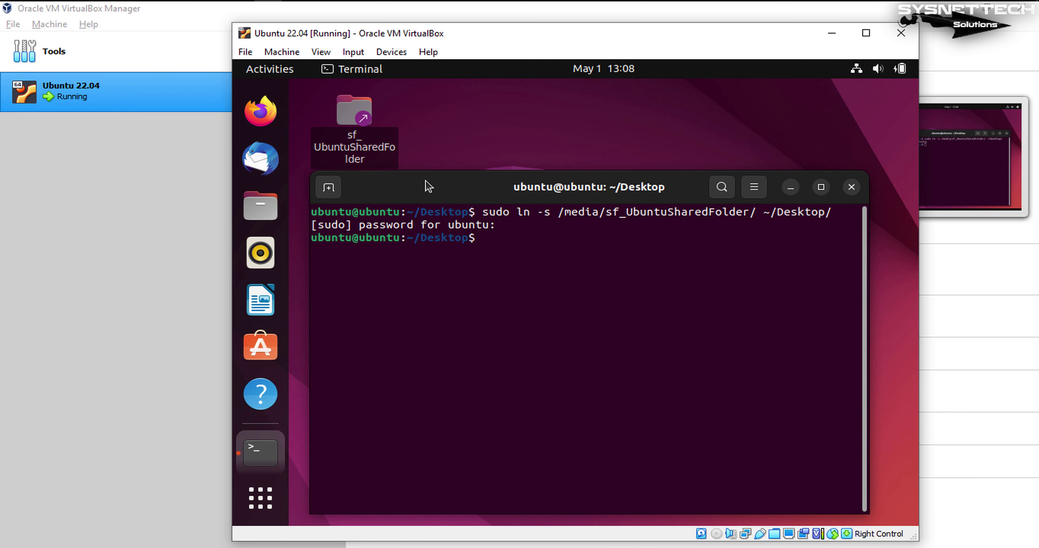
left_click_drag(426, 180, 421, 192)
left_click(355, 147)
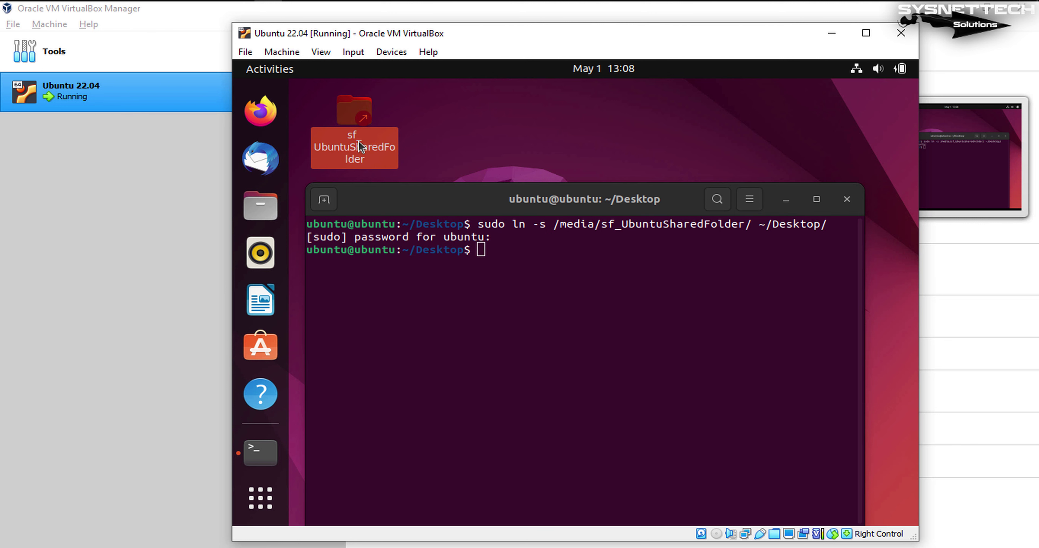
left_click(847, 199)
left_click(366, 241)
- Open the desktop shared-folder link and duplicate the Backup folder with copy and paste
double_click(348, 121)
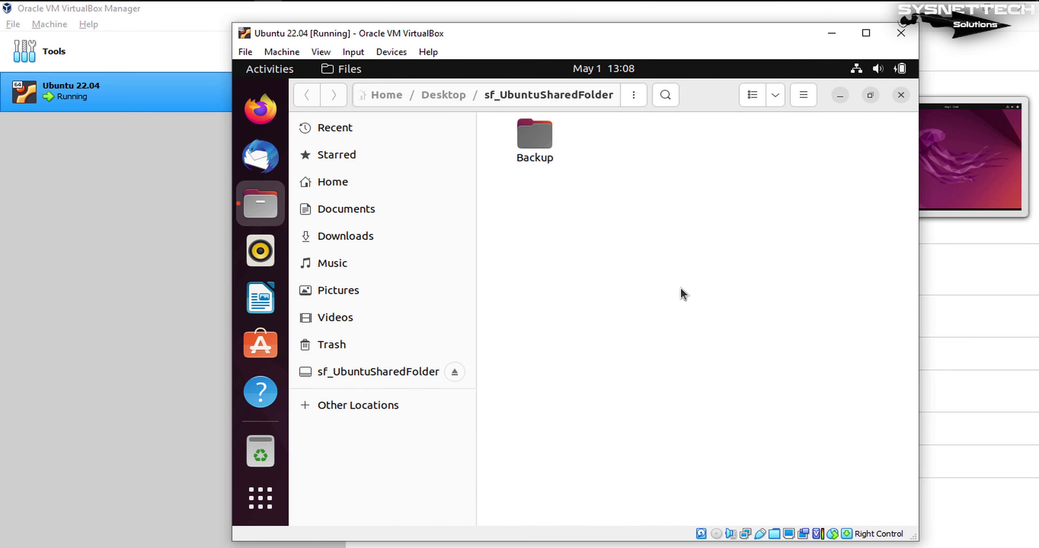
left_click(534, 139)
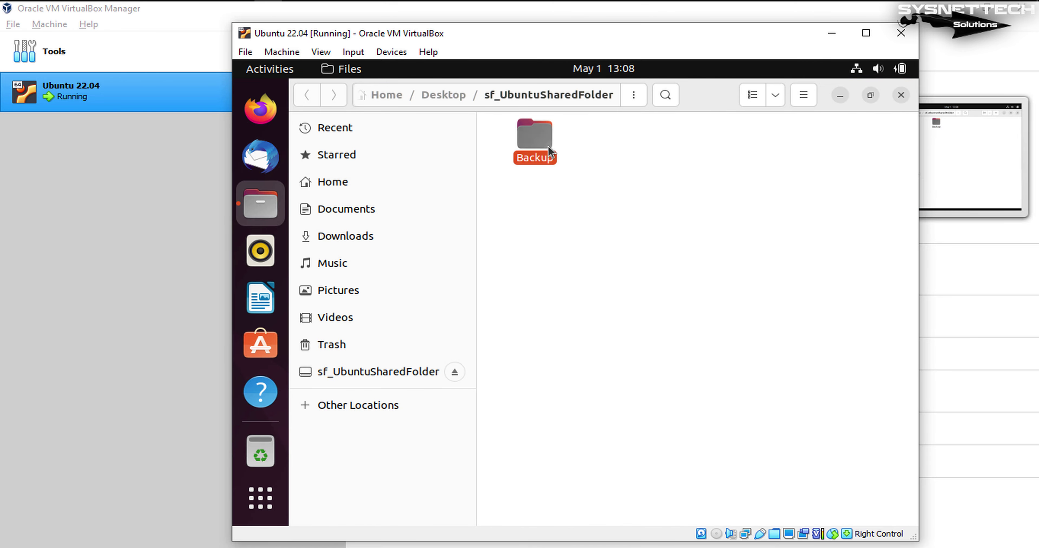
key("ctrl+c")
key("ctrl+v")
left_click(630, 214)
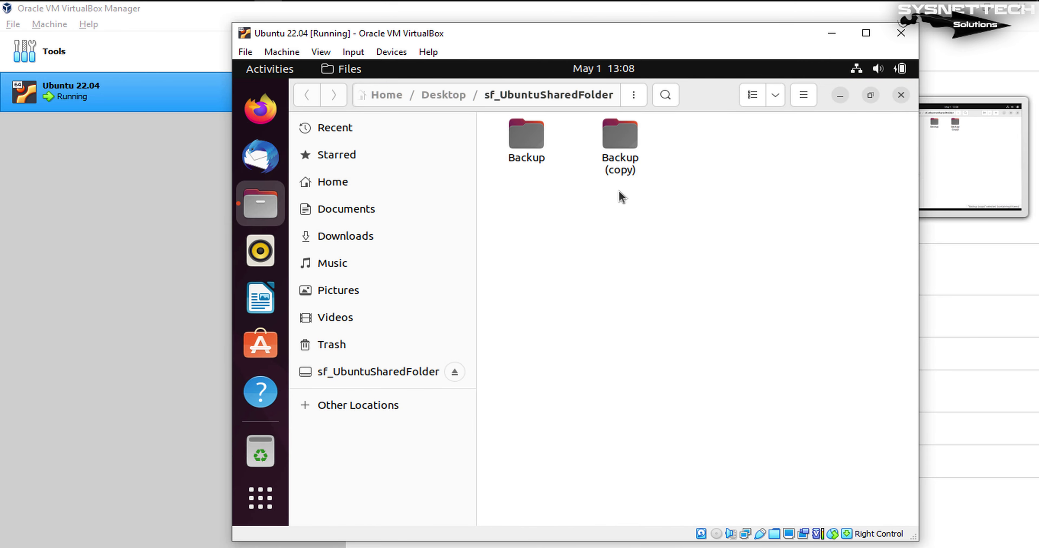
- On the host, open UbuntuSharedFolder, delete both Backup folders, and return to the guest
mouse_move(260, 3)
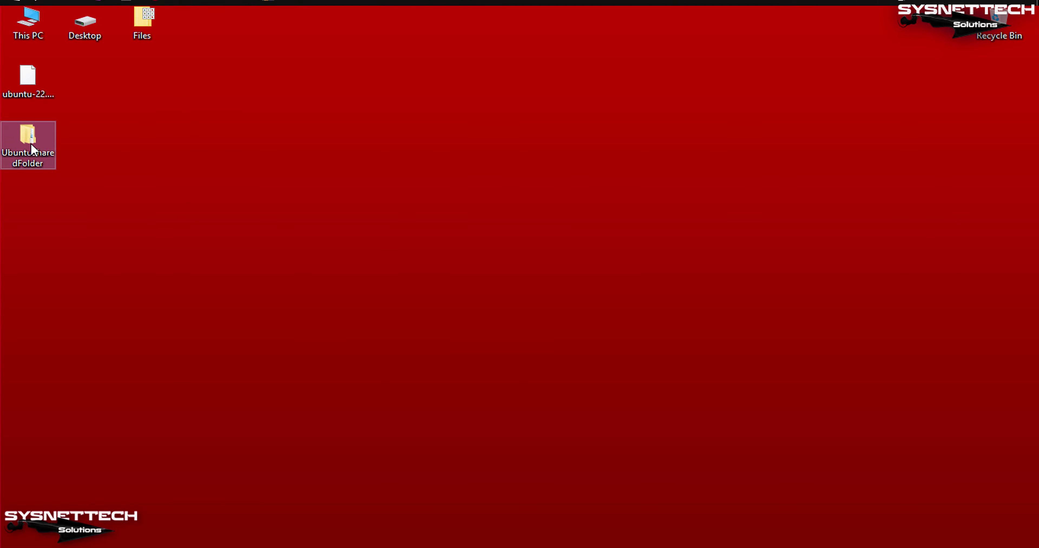
double_click(29, 139)
left_click_drag(704, 171, 583, 139)
left_click_drag(571, 255, 444, 185)
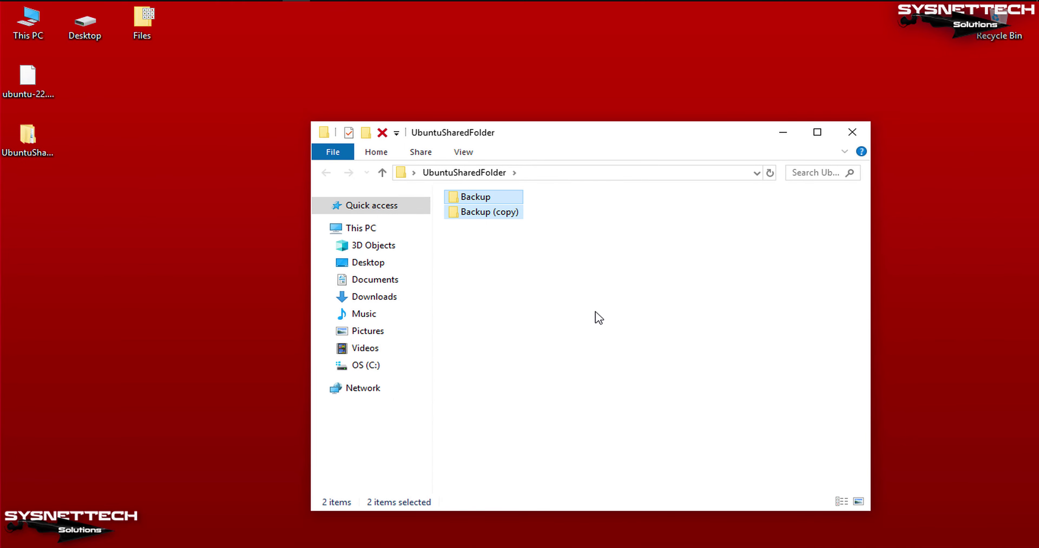
key("Delete")
left_click(852, 131)
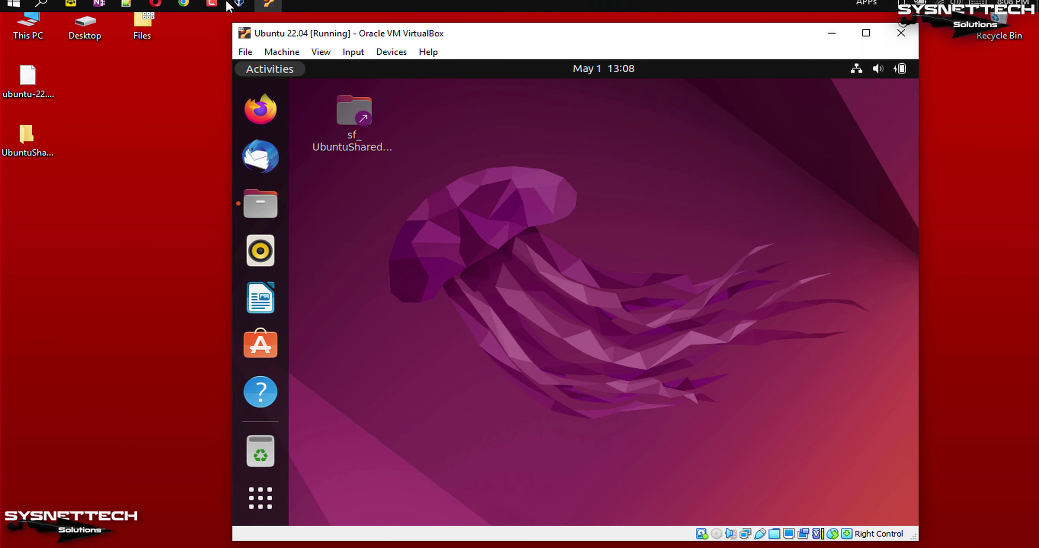
key("alt+Tab")
- Bring the VM window forward and close the guest's now-empty shared folder view
left_click(236, 9)
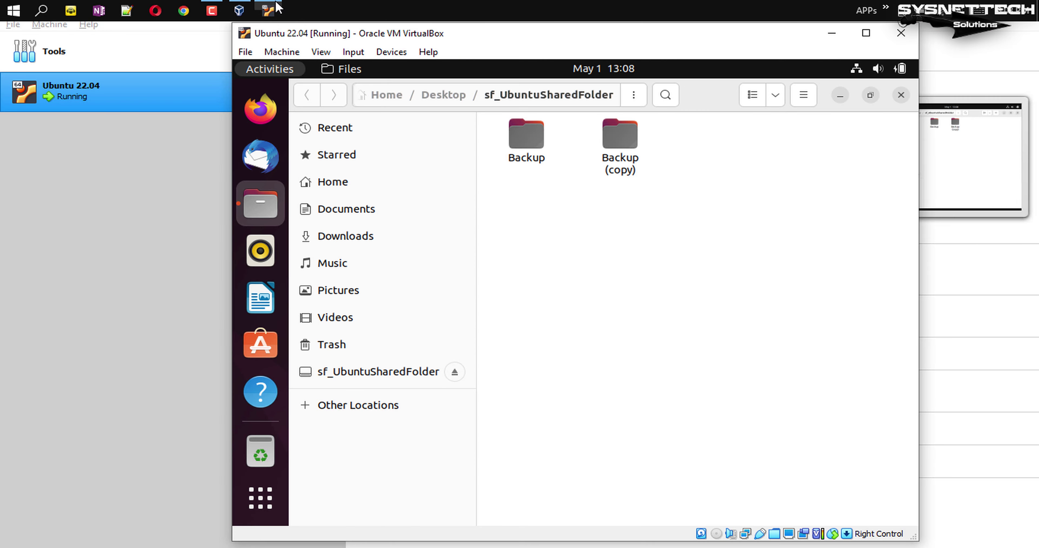
left_click_drag(714, 36, 687, 25)
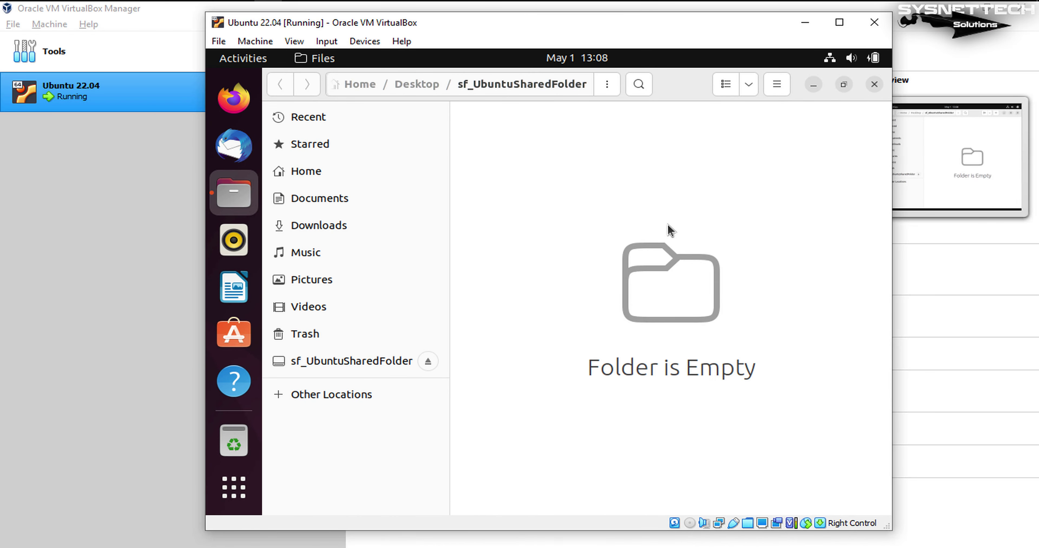
left_click(874, 84)
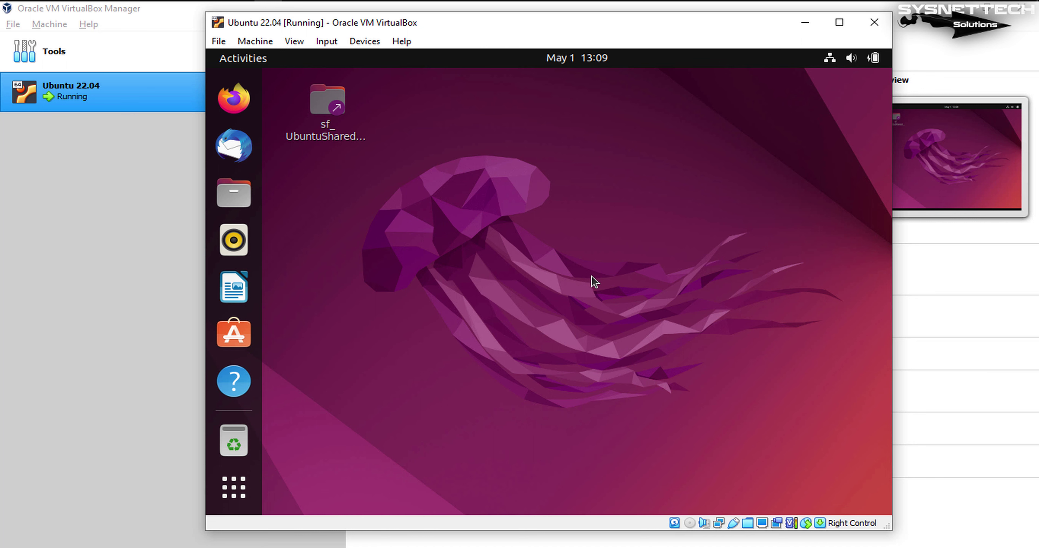
- Through This PC, create a folder named Backup on the KINGSTON (E:) USB drive
key("super")
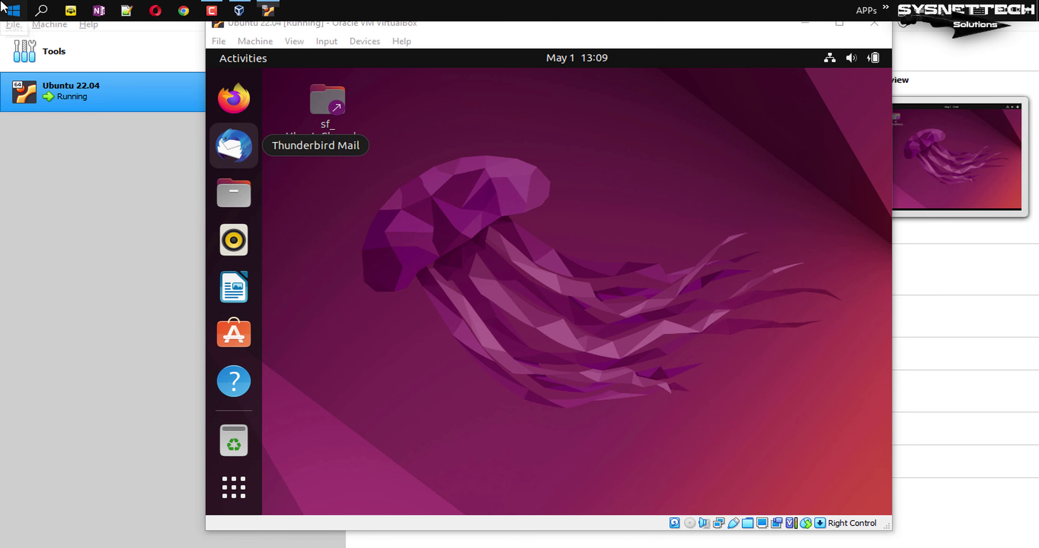
left_click(286, 92)
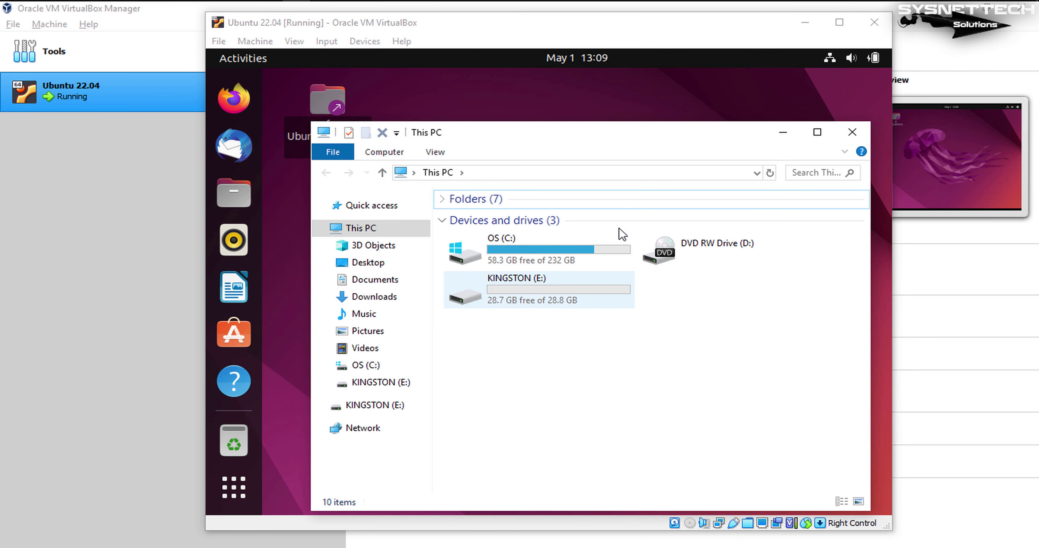
double_click(560, 247)
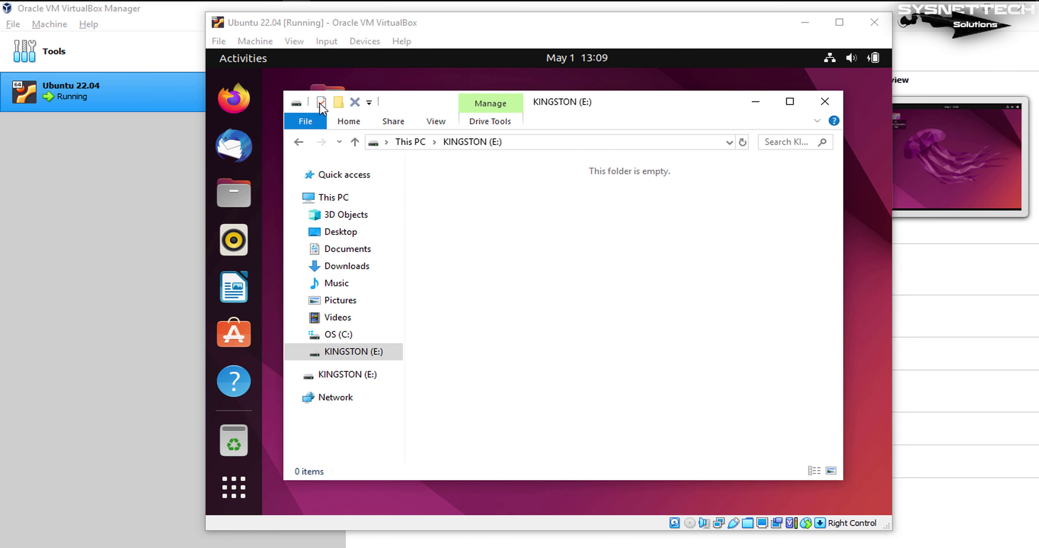
left_click(338, 102)
type("Backup")
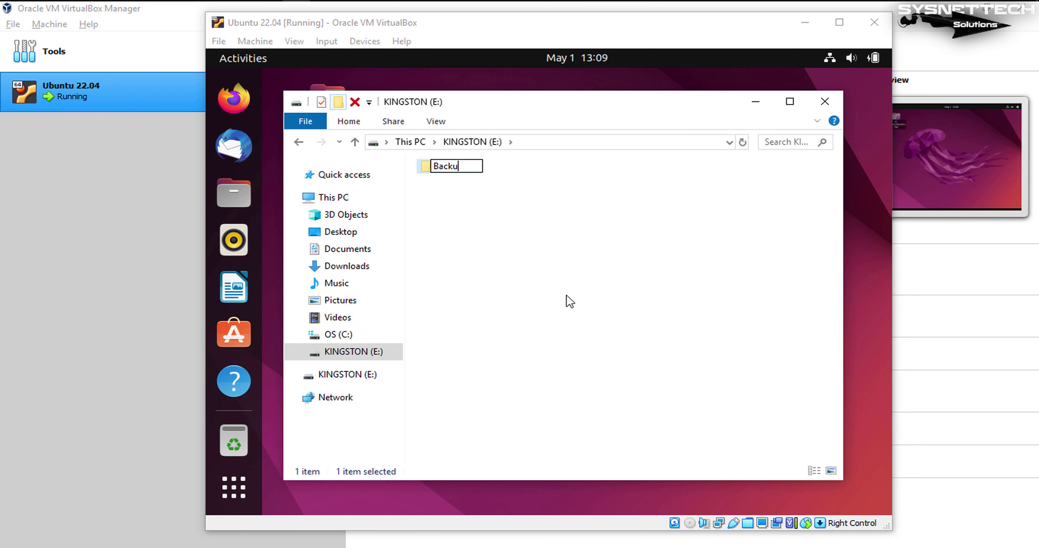
key("Return")
left_click_drag(492, 180, 415, 161)
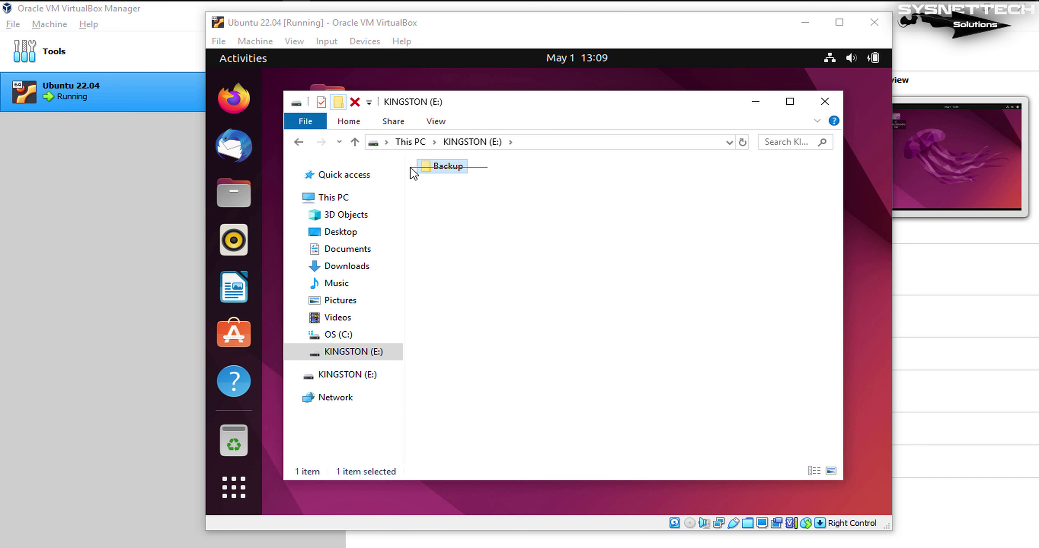
left_click(536, 218)
- Attach the Kingston DataTraveler 3.0 to the VM via Devices > USB and open it in Files
left_click(824, 103)
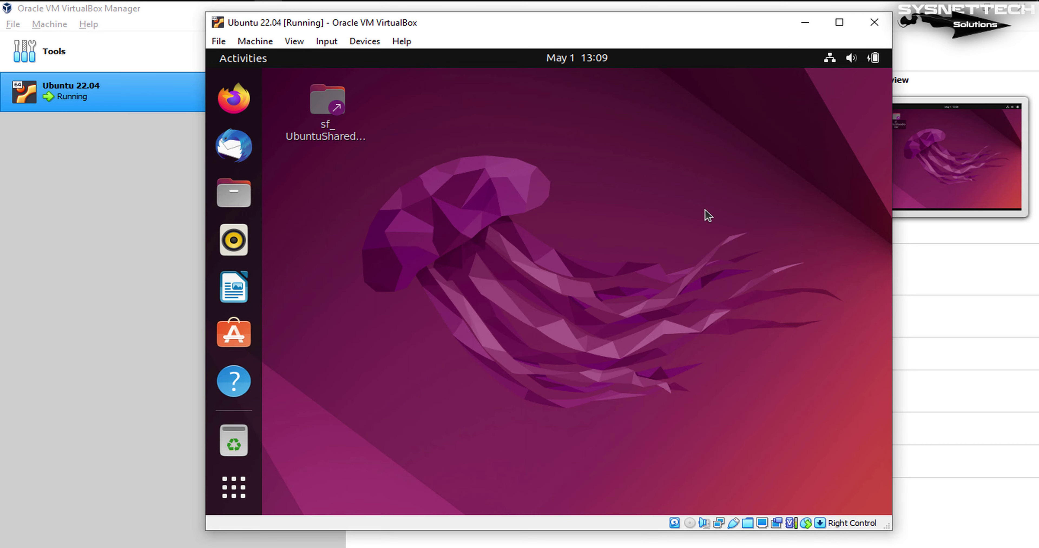
left_click(365, 41)
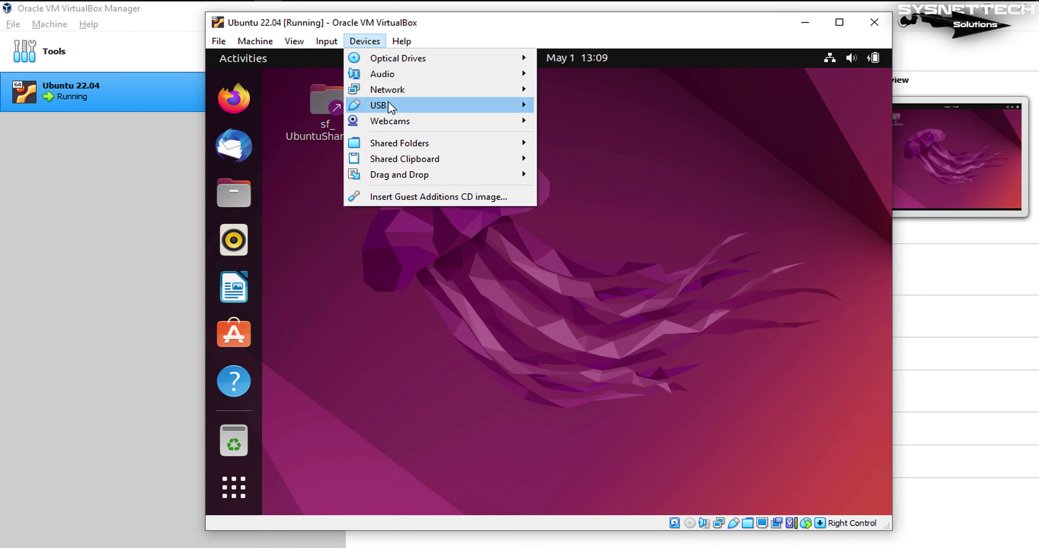
mouse_move(389, 105)
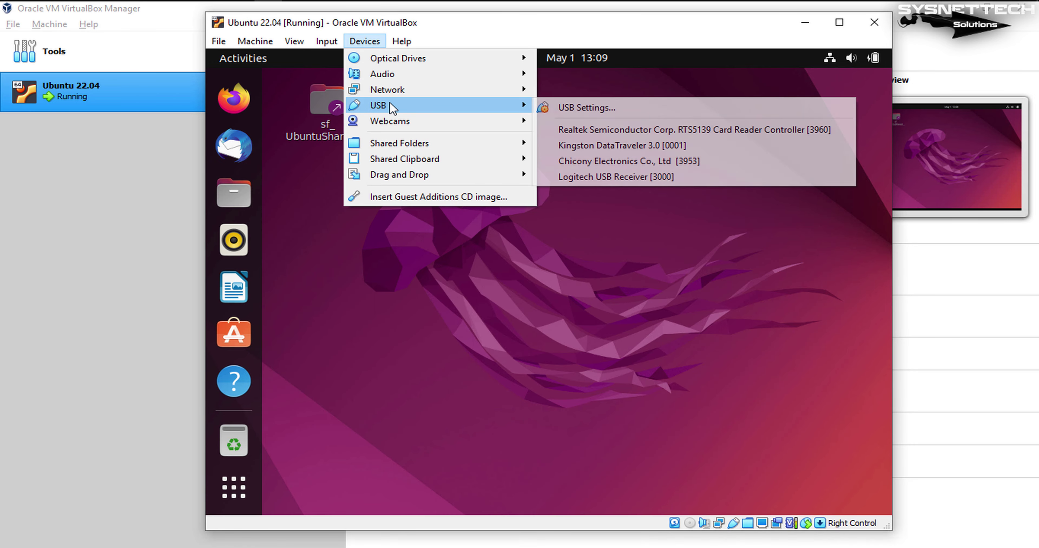
left_click(608, 145)
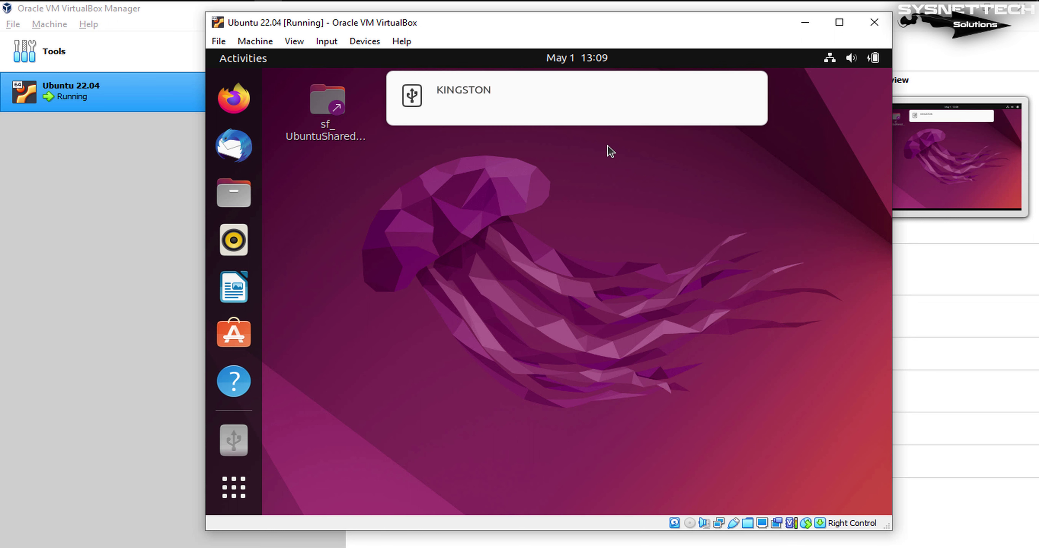
mouse_move(624, 109)
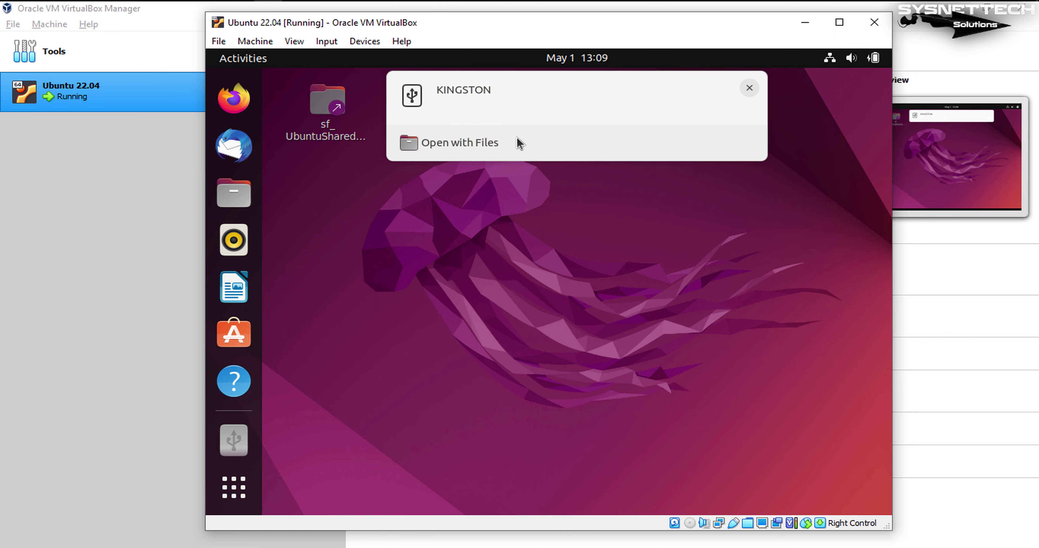
left_click(490, 145)
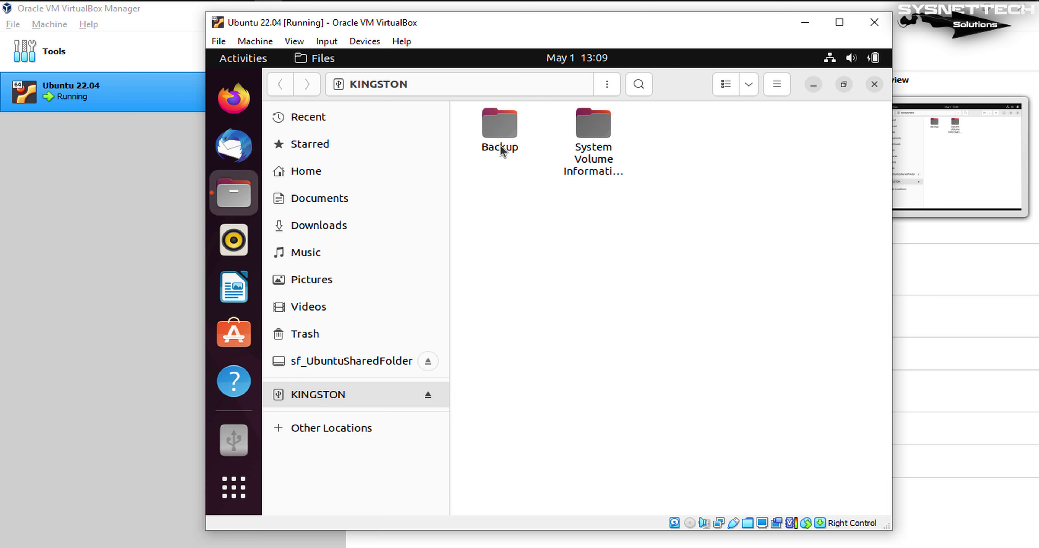
- Confirm the drive's Backup folder, eject KINGSTON from Ubuntu, and close Files
left_click(501, 152)
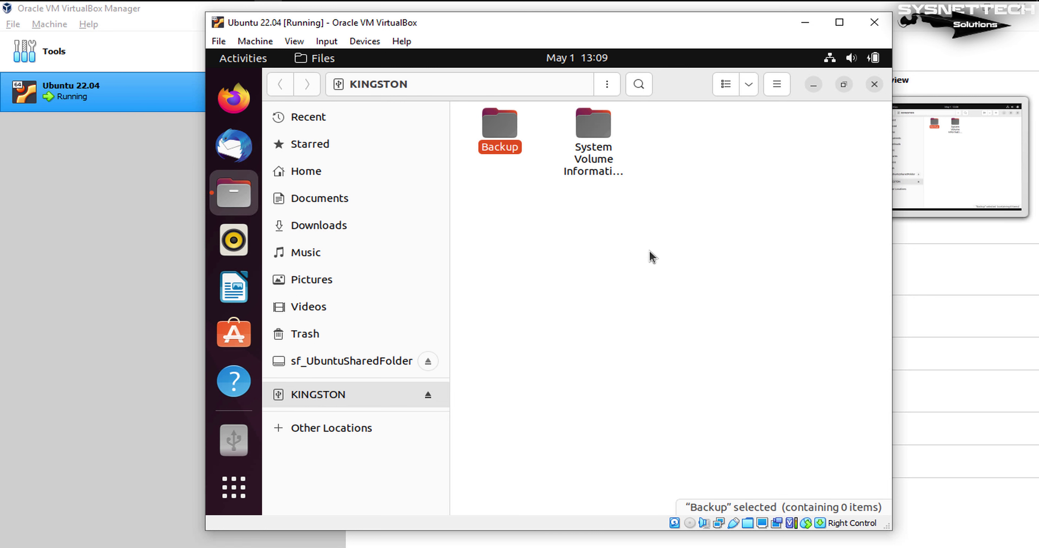
right_click(315, 395)
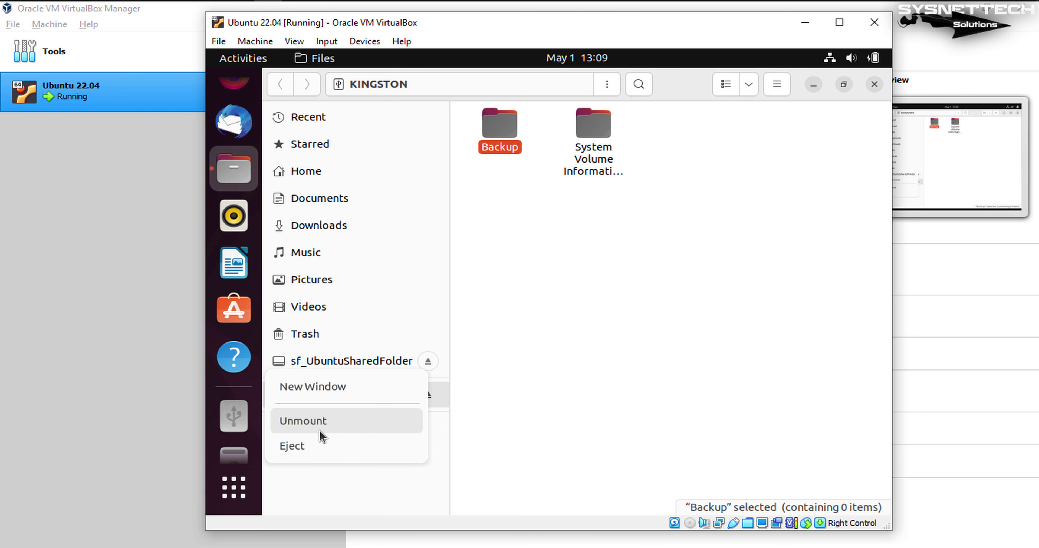
left_click(327, 445)
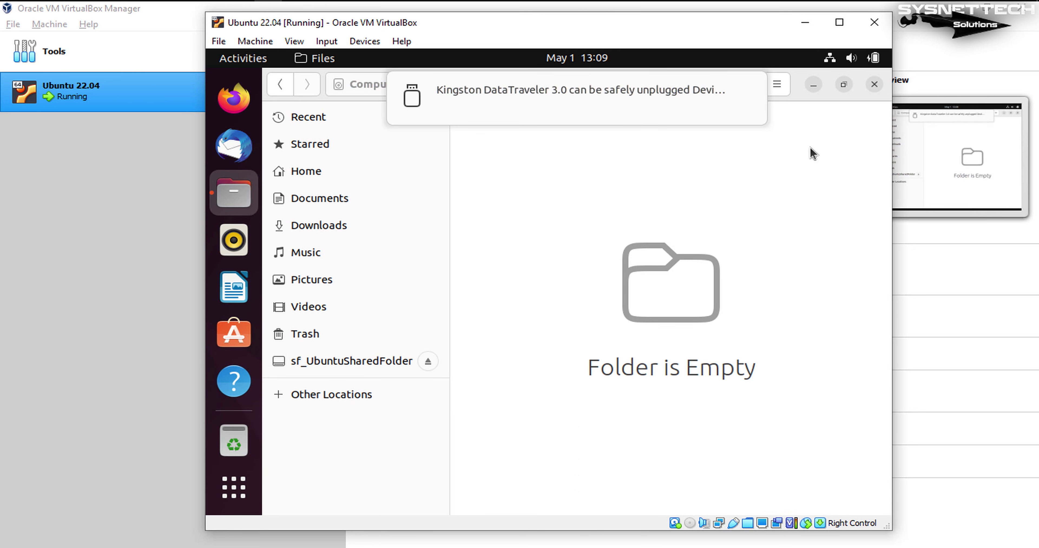
left_click(874, 84)
- Detach the Kingston DataTraveler 3.0 via Devices > USB, then select the sf_UbuntuSharedFolder shortcut
left_click(747, 86)
left_click_drag(743, 198, 630, 282)
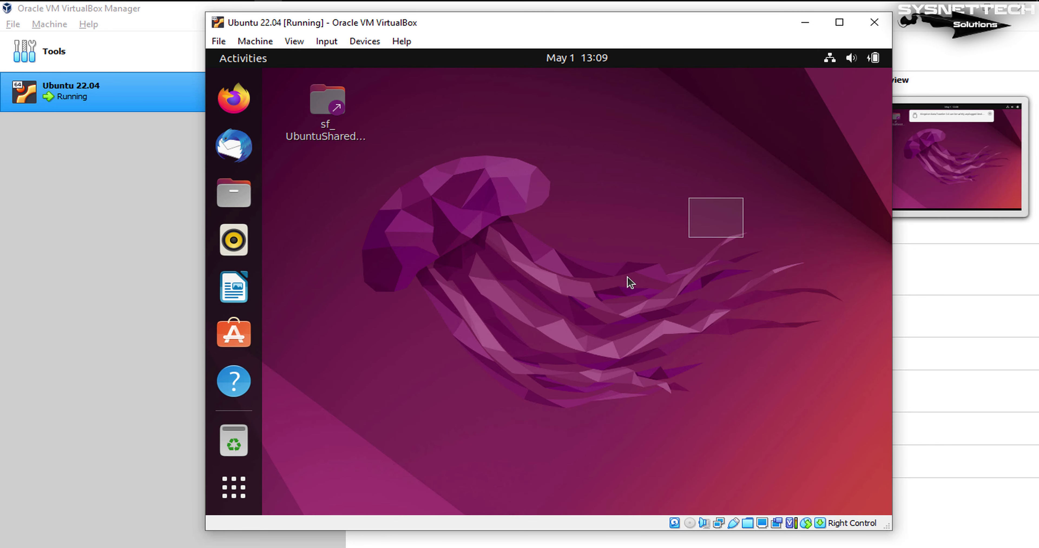
left_click(364, 40)
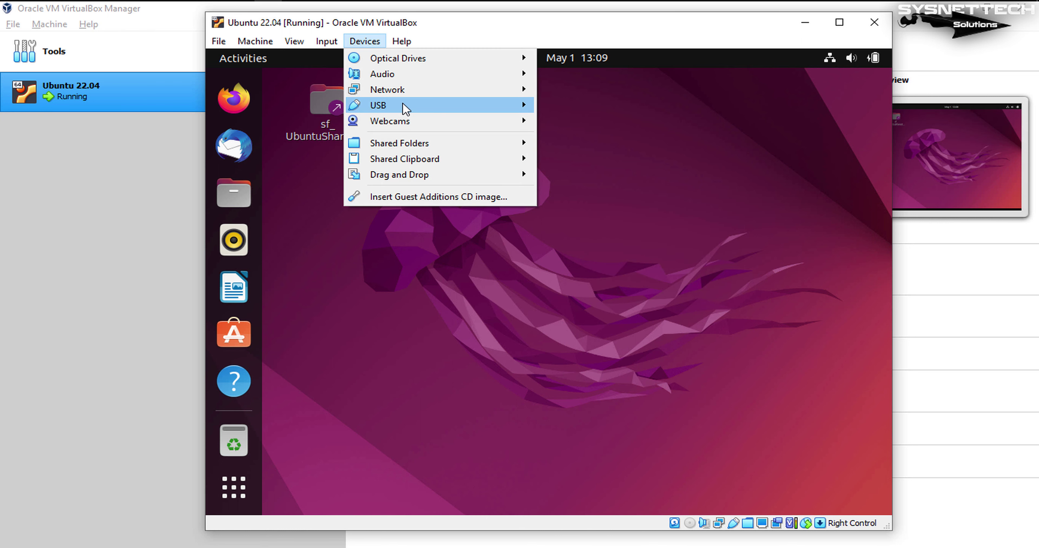
mouse_move(405, 108)
left_click(597, 144)
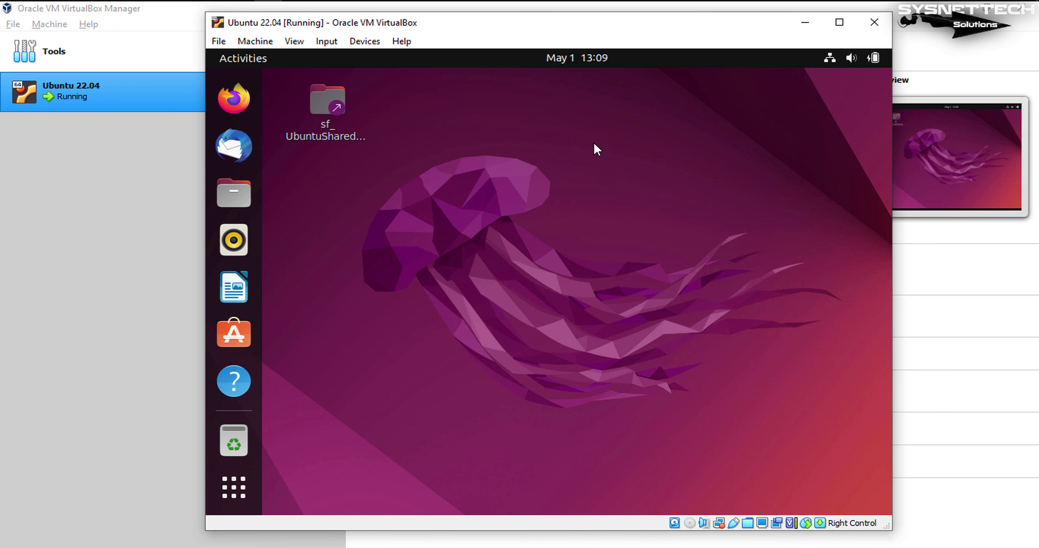
left_click_drag(592, 145, 463, 265)
left_click(339, 135)
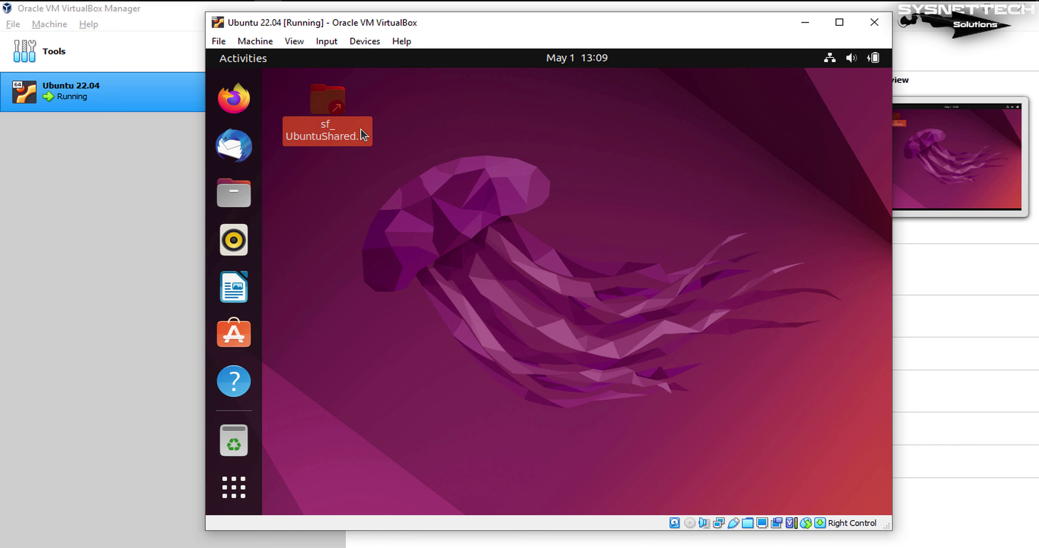
- Move the sf_UbuntuSharedFolder desktop shortcut to the Trash and permanently empty the Trash
right_click(341, 125)
left_click(419, 299)
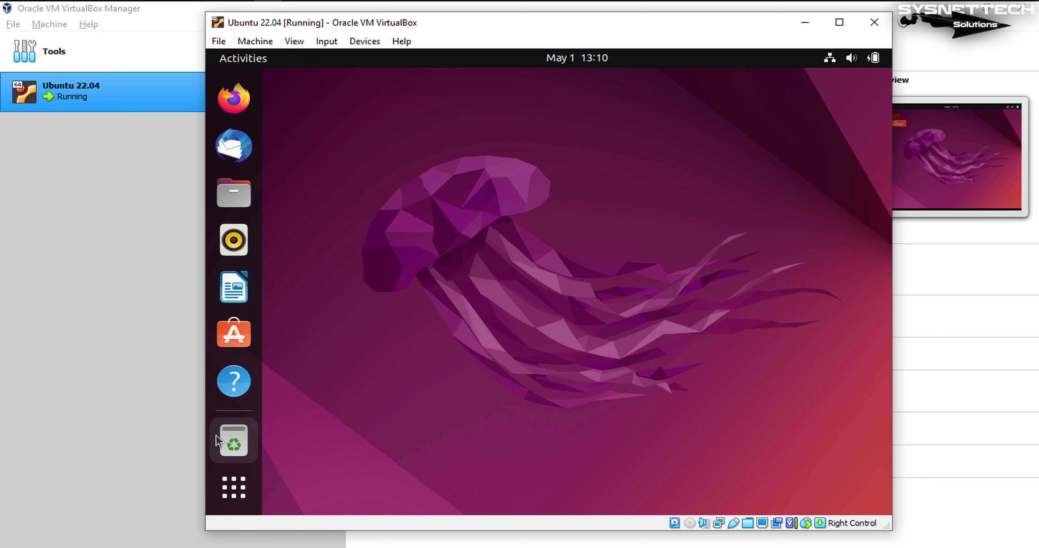
right_click(225, 444)
left_click(403, 458)
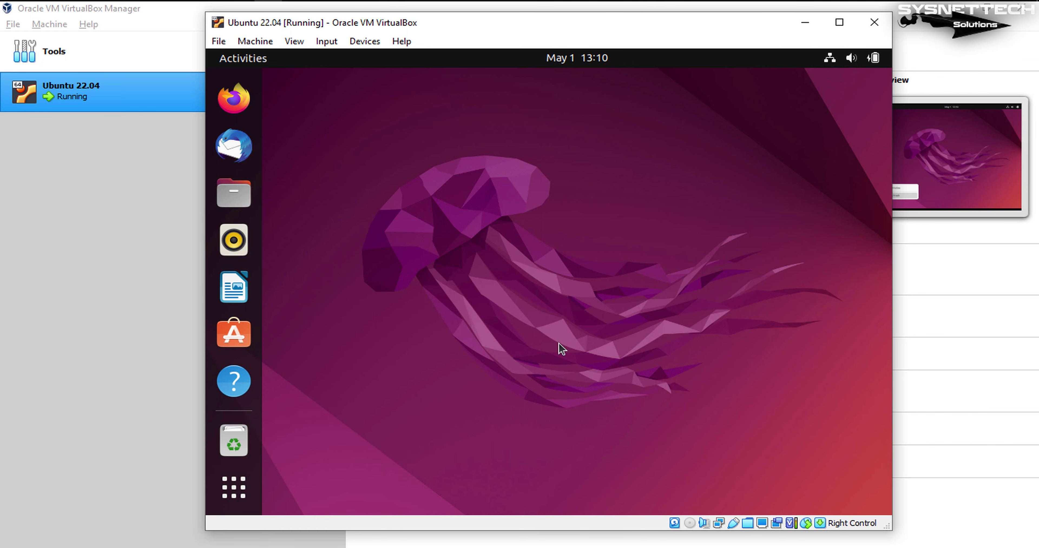
left_click(698, 326)
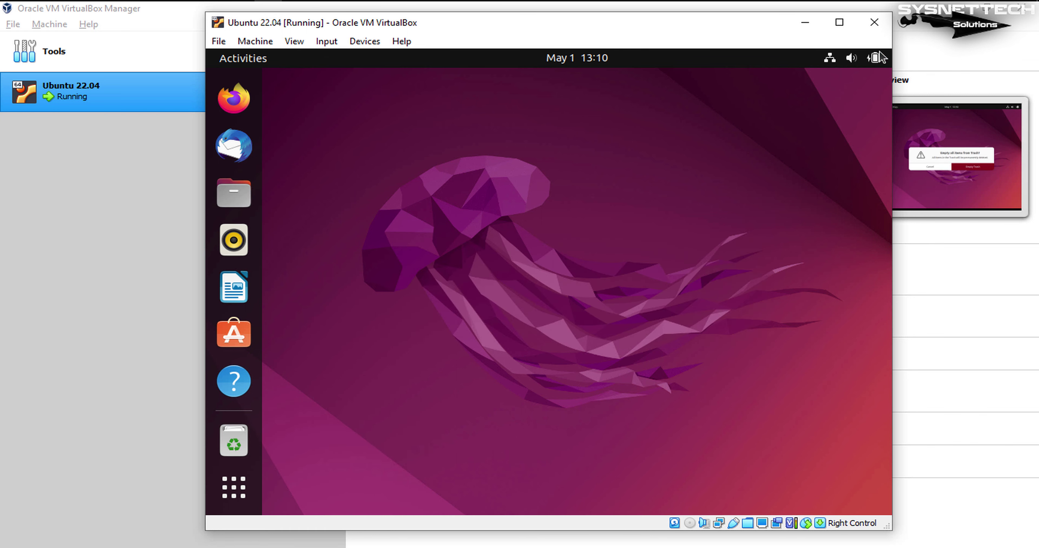
- Open a terminal in the guest's Desktop folder
left_click(839, 22)
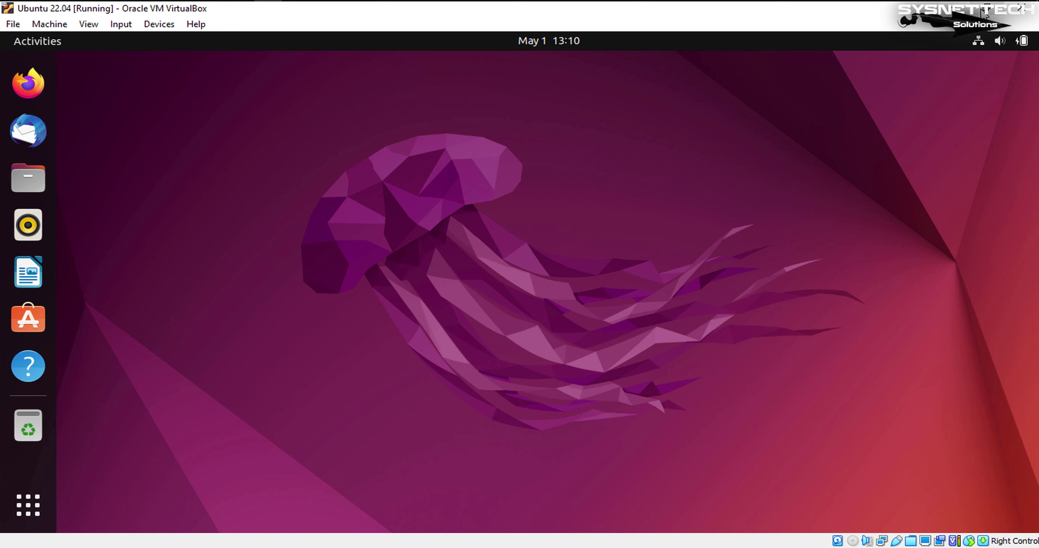
left_click(984, 10)
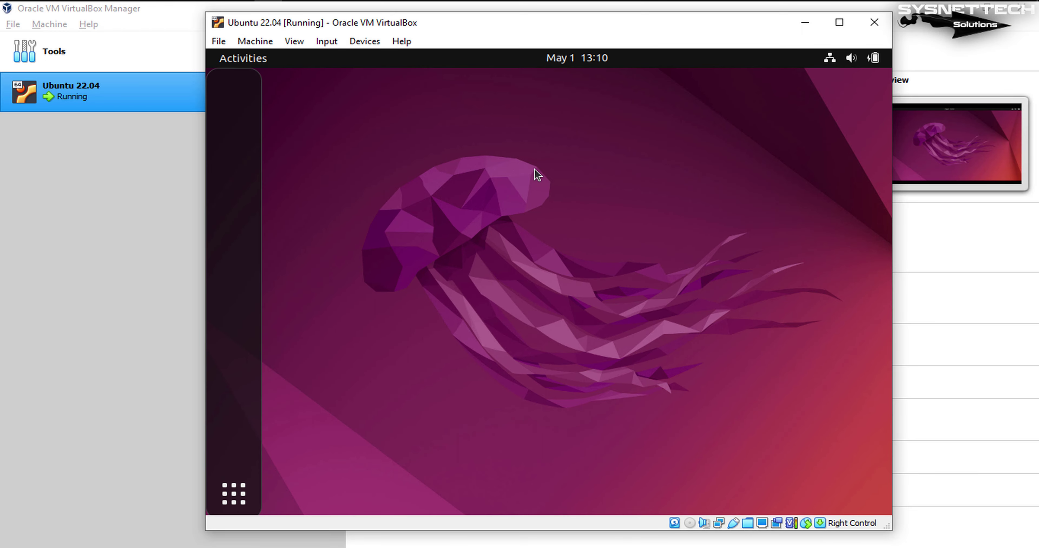
right_click(491, 144)
left_click(587, 188)
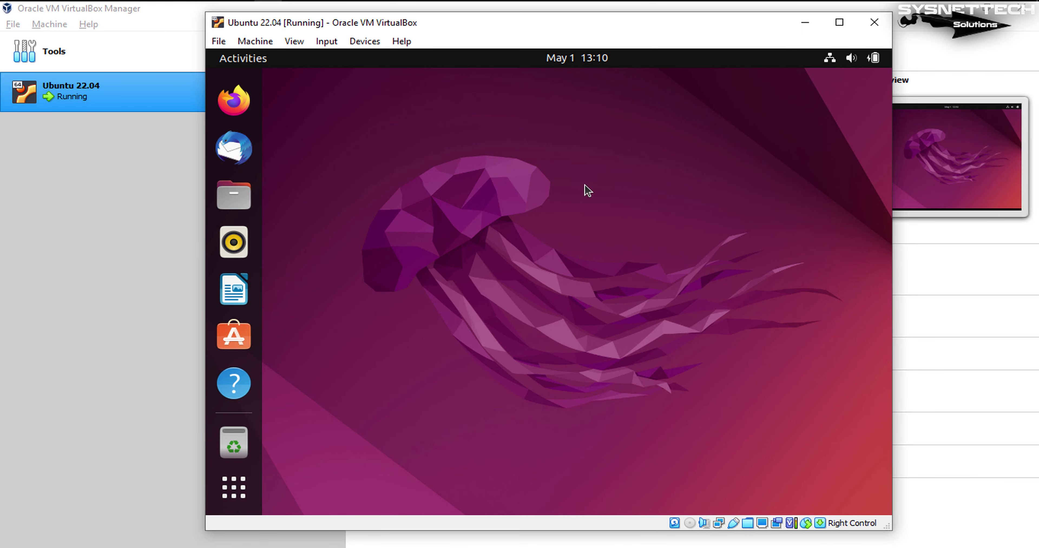
- Run lsb_release -a to confirm Ubuntu 22.04 LTS (jammy), then close the terminal and nudge the VM window left
type("lsb")
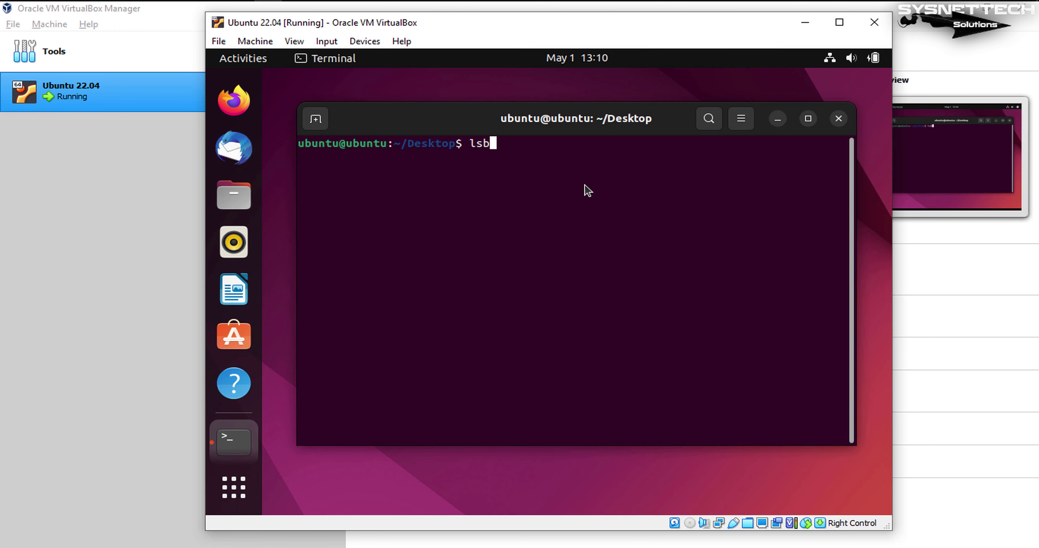
type("_release -a")
key("Return")
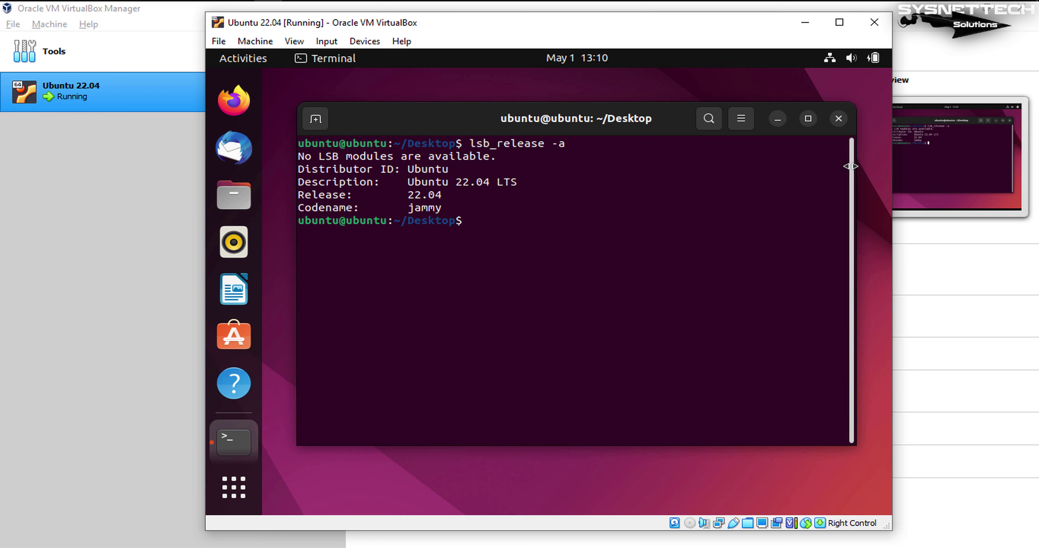
left_click(838, 118)
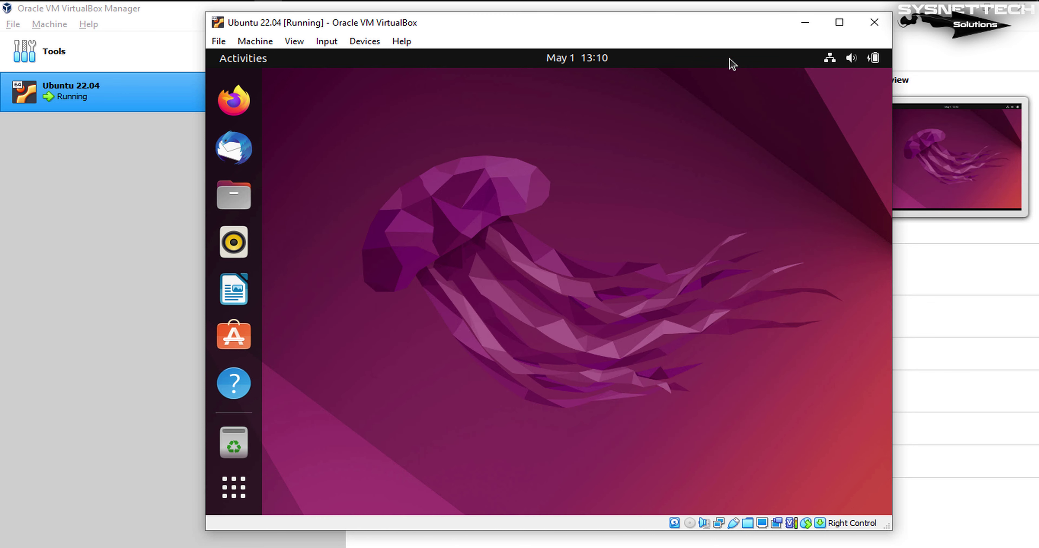
left_click_drag(718, 33, 690, 34)
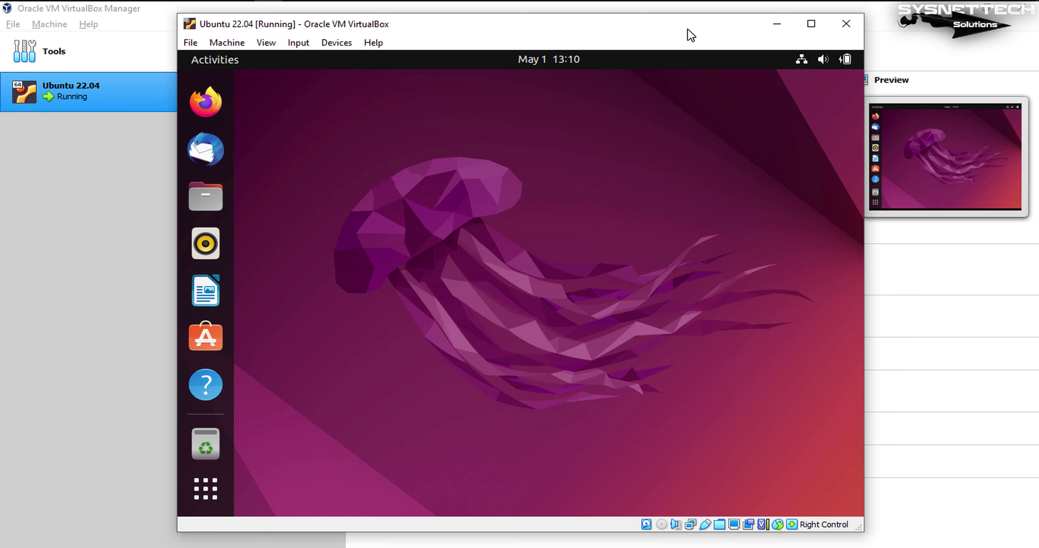